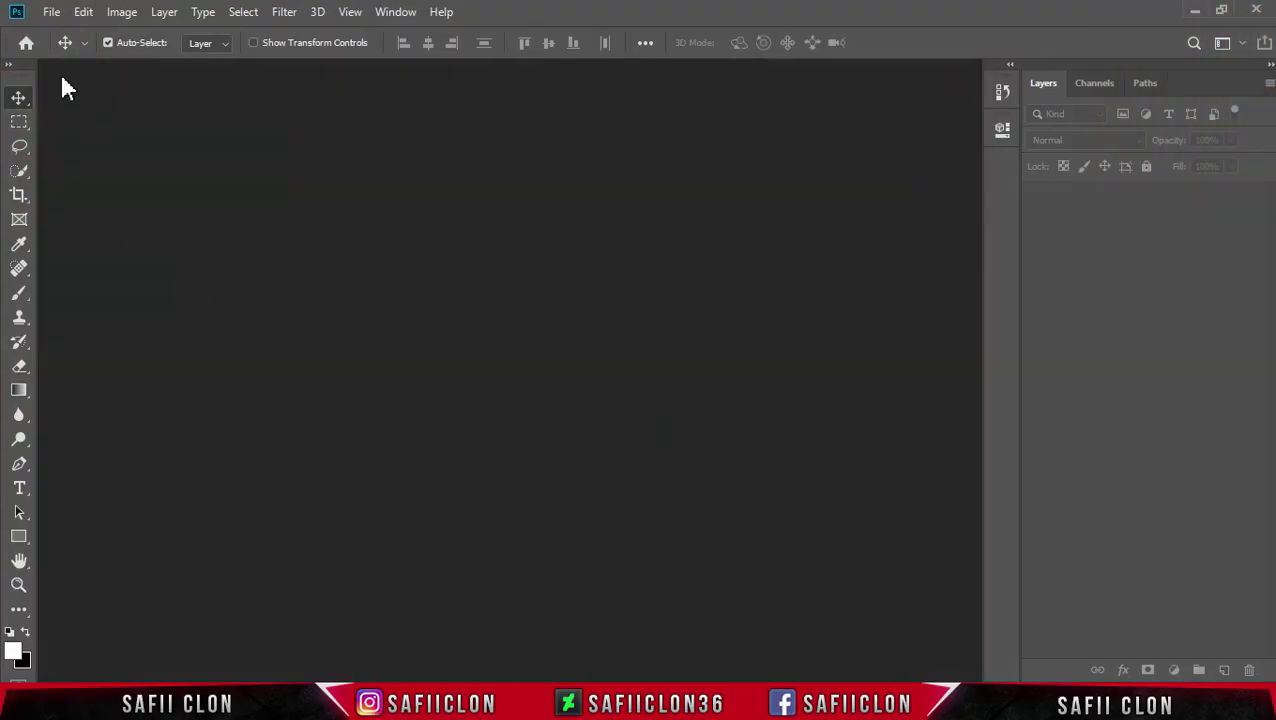
Open the graduation photo JPG from the Disposable Cam folder via File > Open
left_click(50, 13)
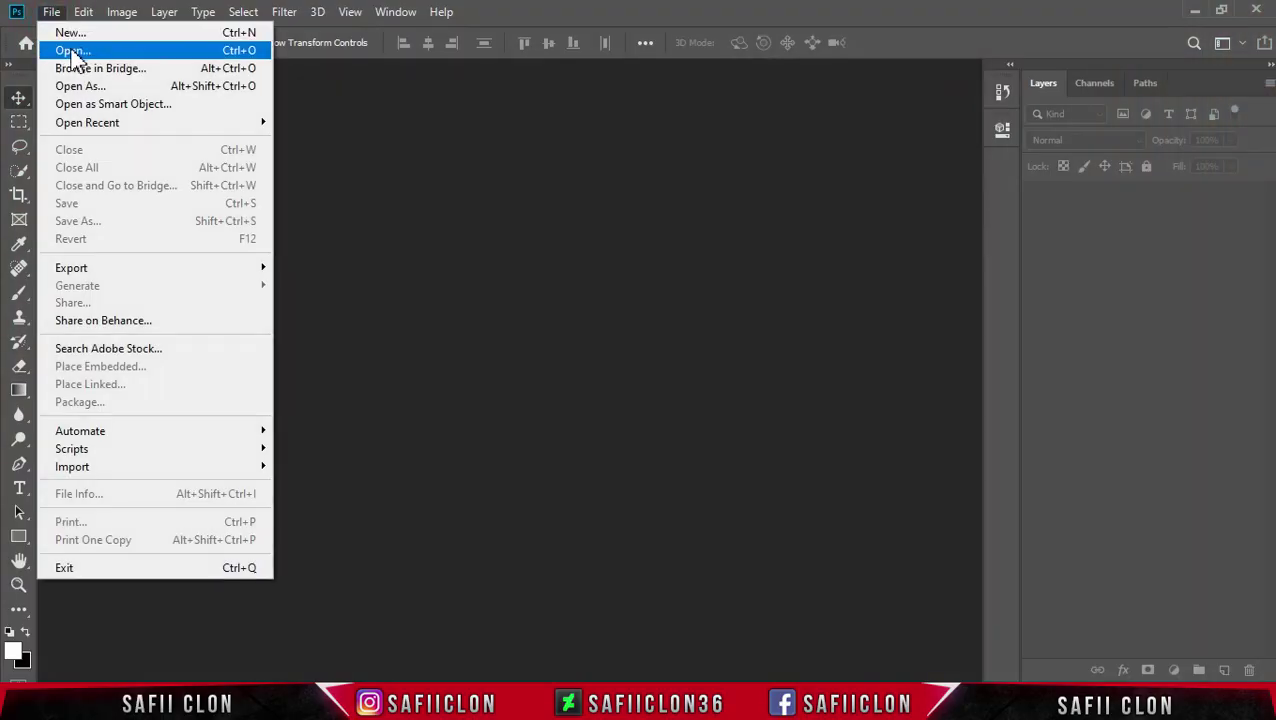
left_click(86, 50)
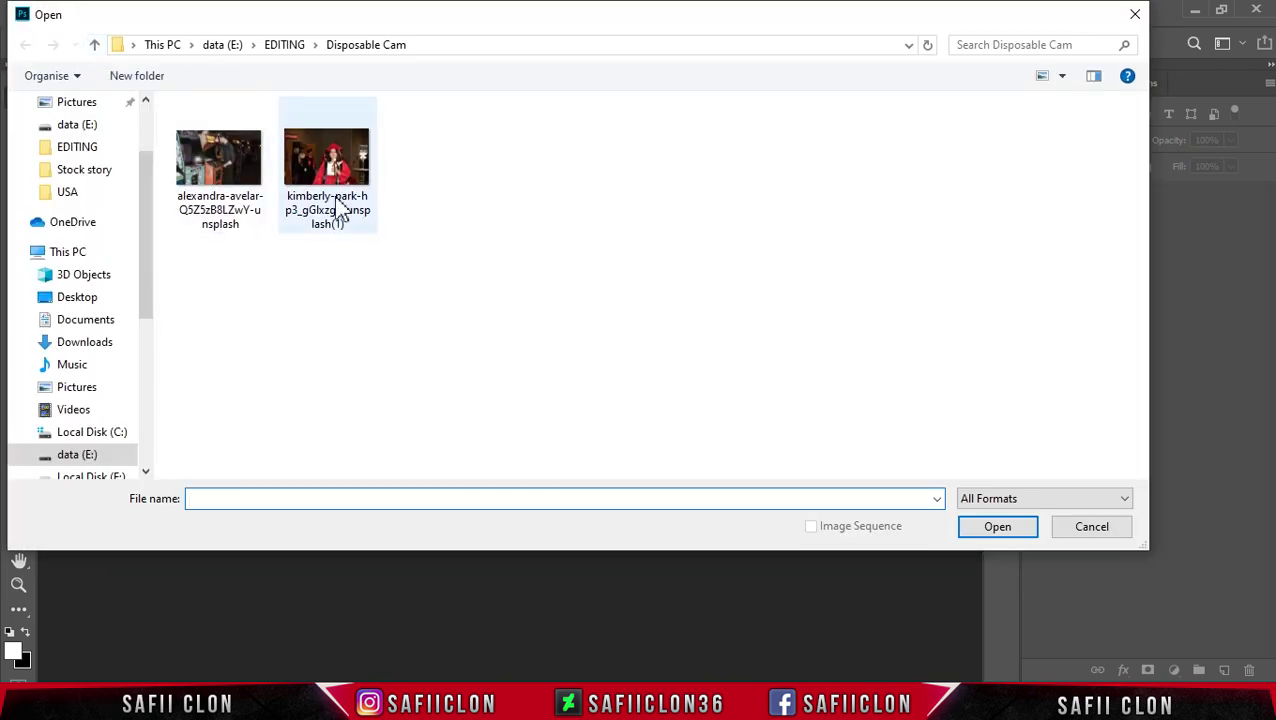
left_click(326, 200)
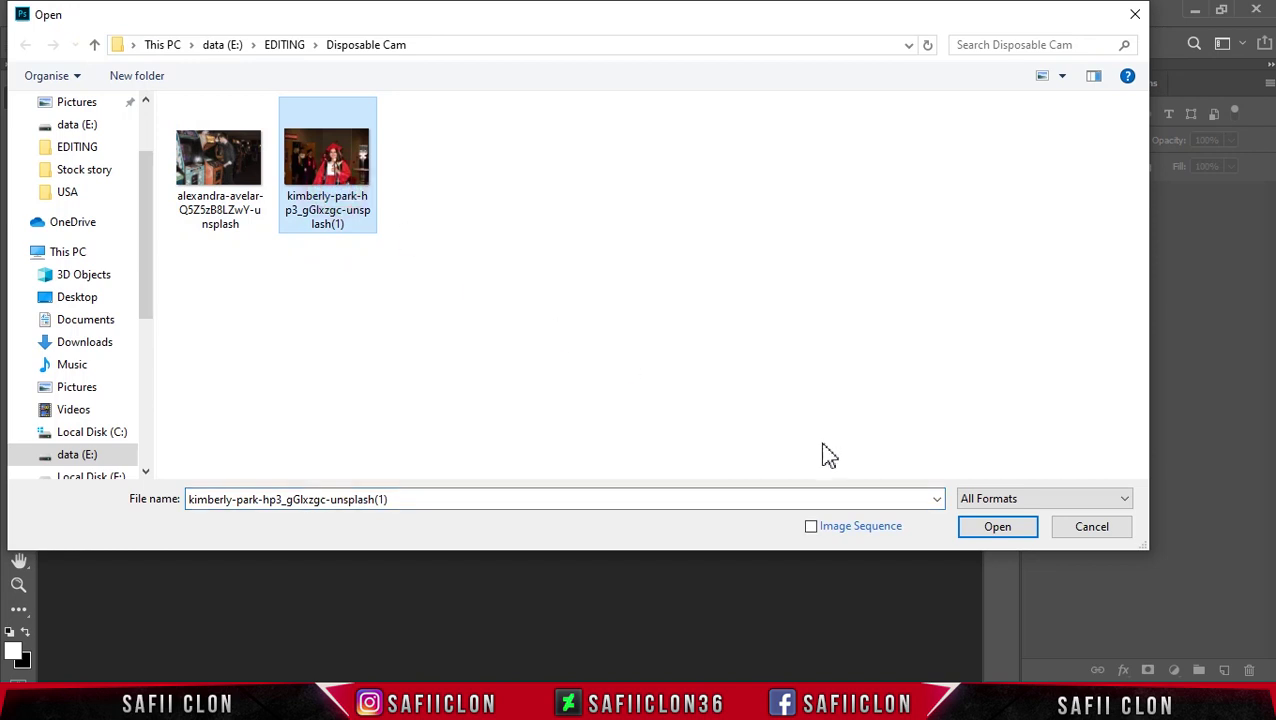
left_click(1005, 530)
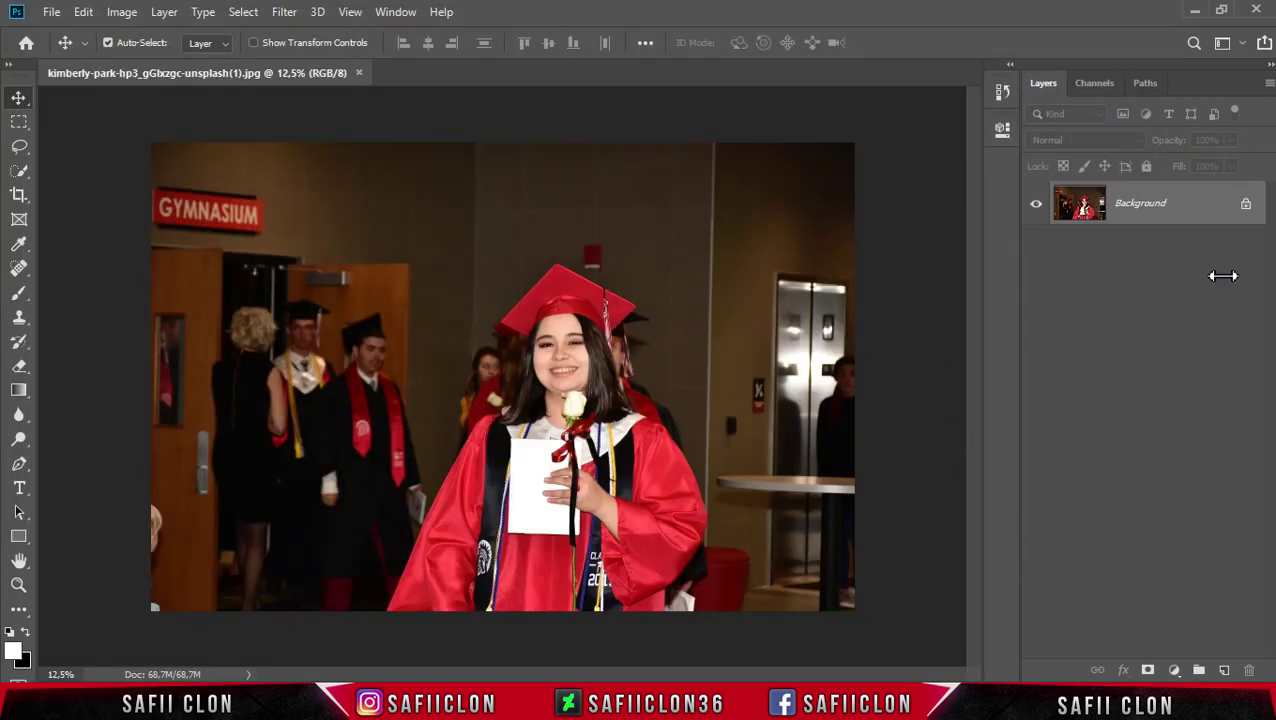
Unlock the Background layer, duplicate it, and name the copy EDIT
left_click(1247, 214)
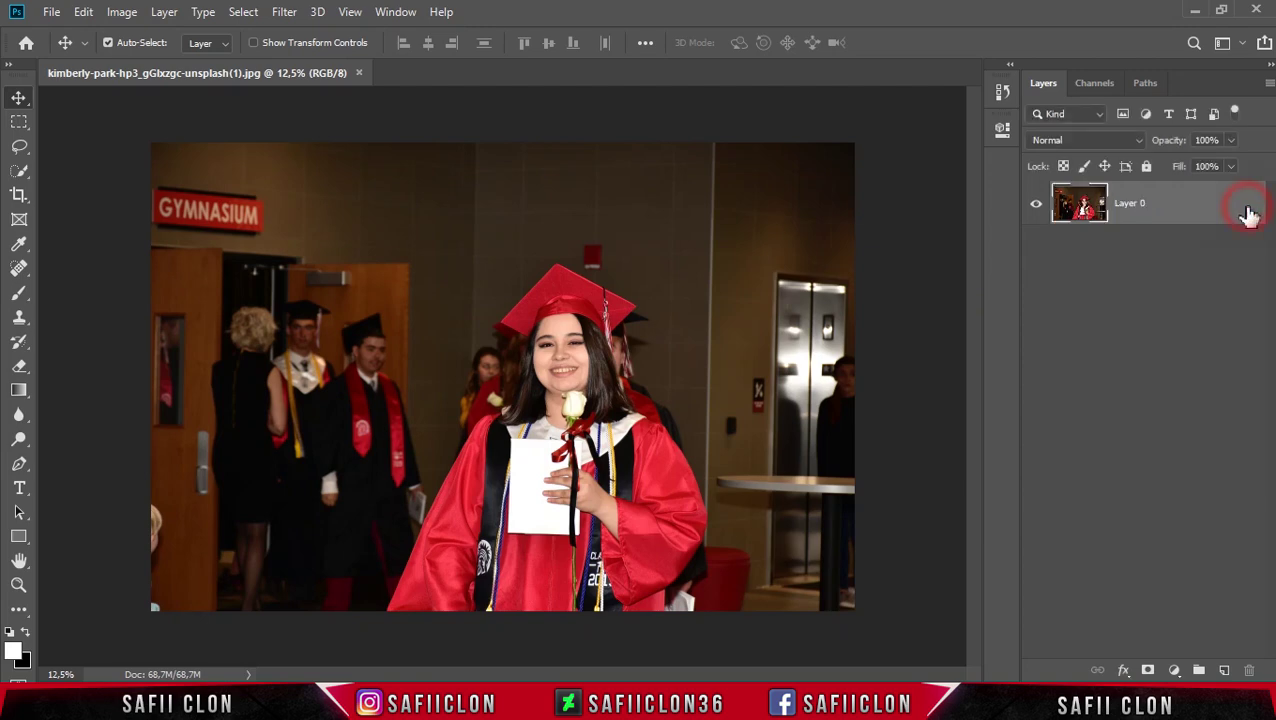
right_click(1187, 210)
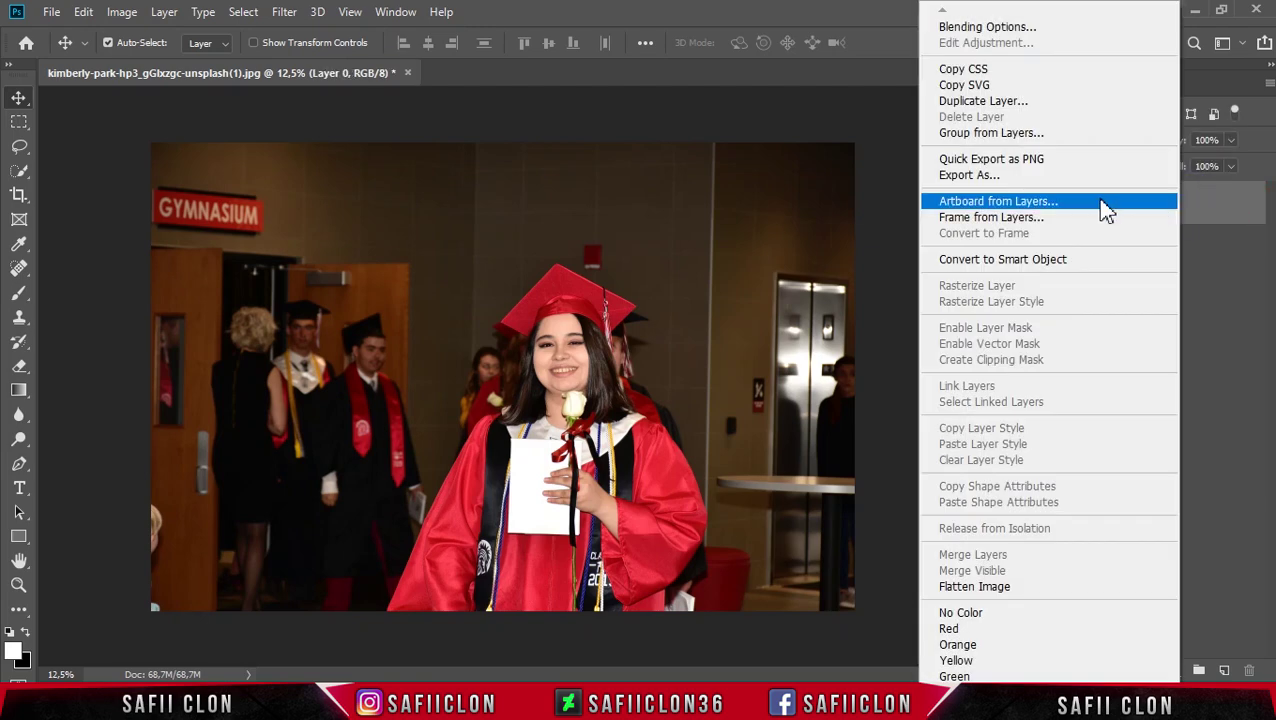
left_click(983, 103)
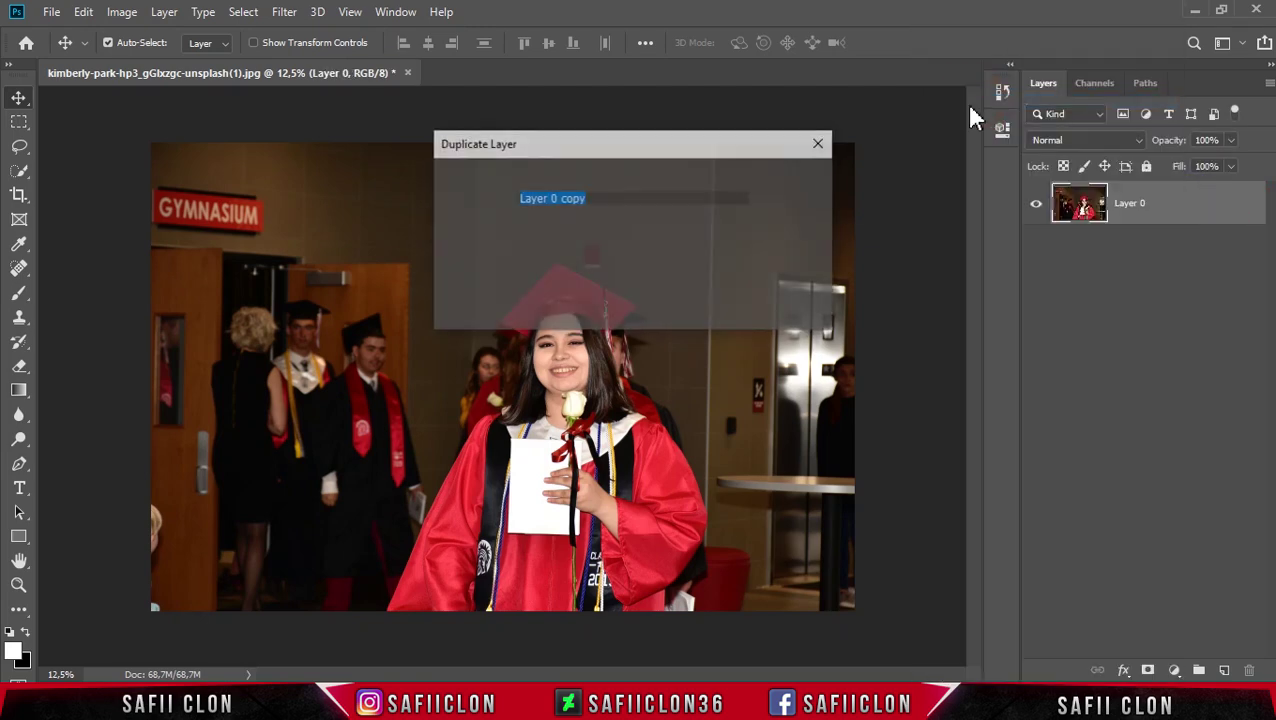
left_click(813, 180)
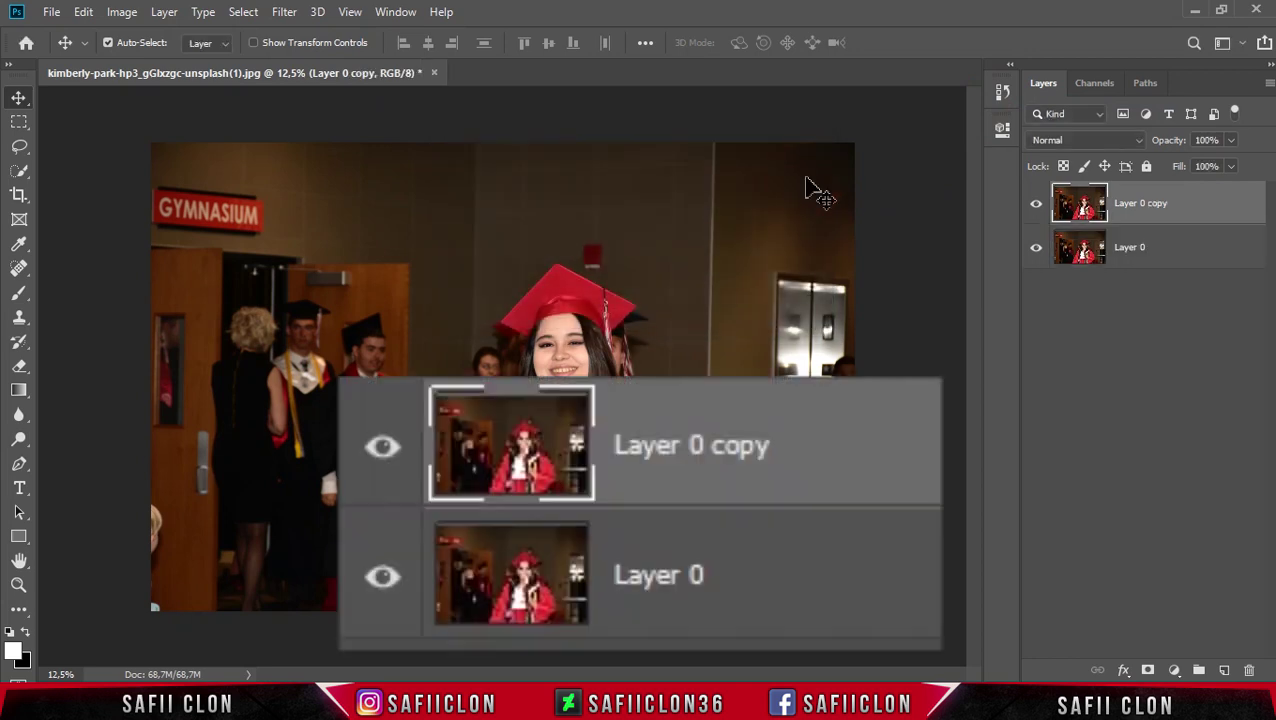
double_click(1142, 205)
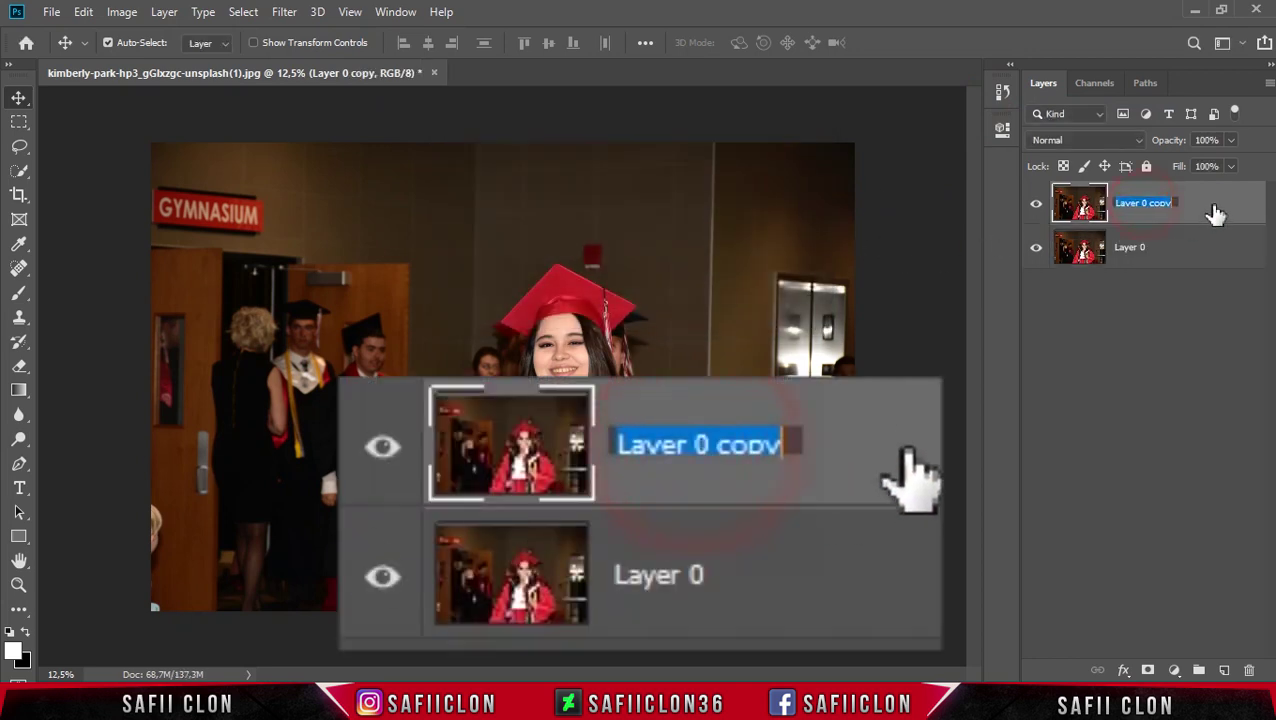
type("EDIT")
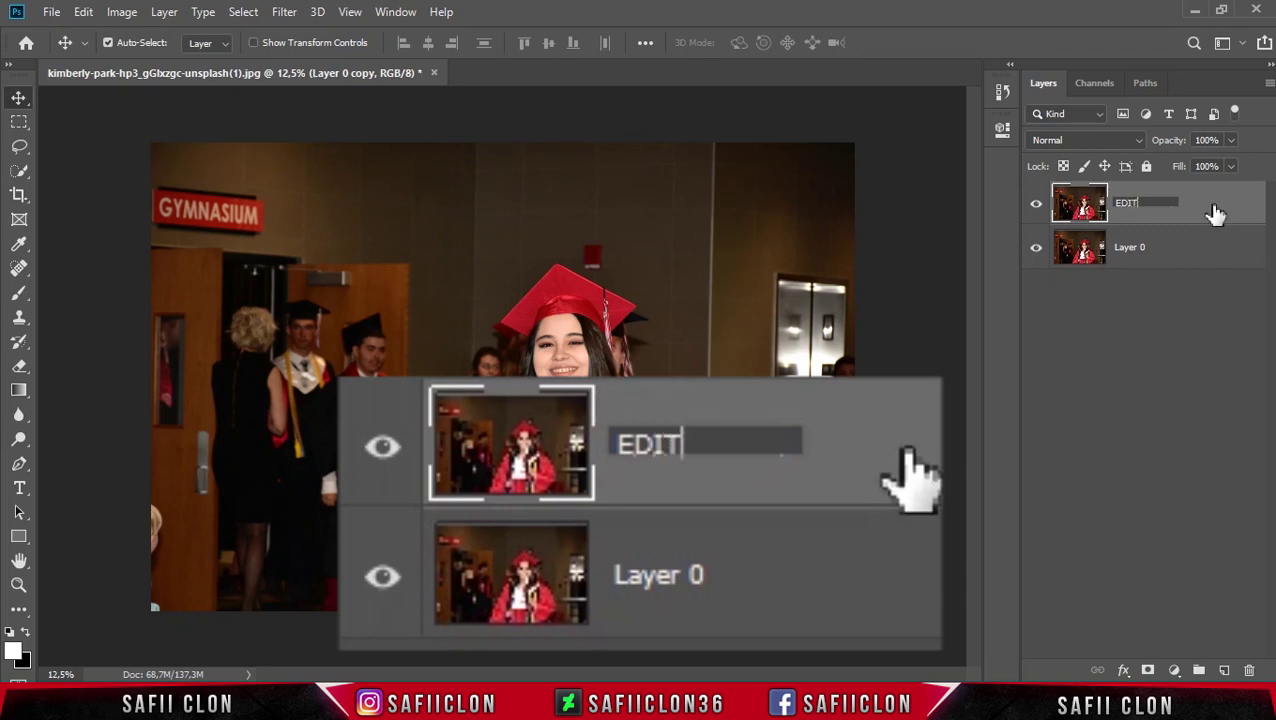
left_click(1215, 213)
Rename the source Layer 0 to ORIGINAL
left_click(1128, 250)
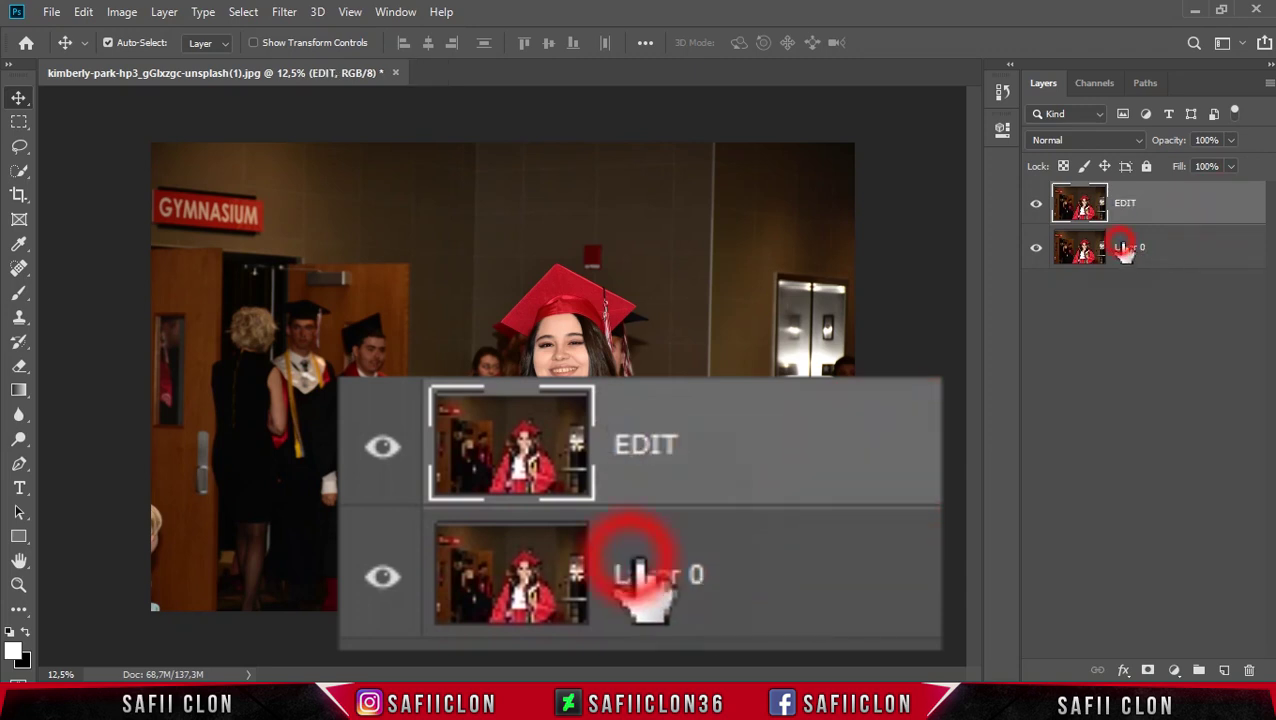
double_click(1131, 249)
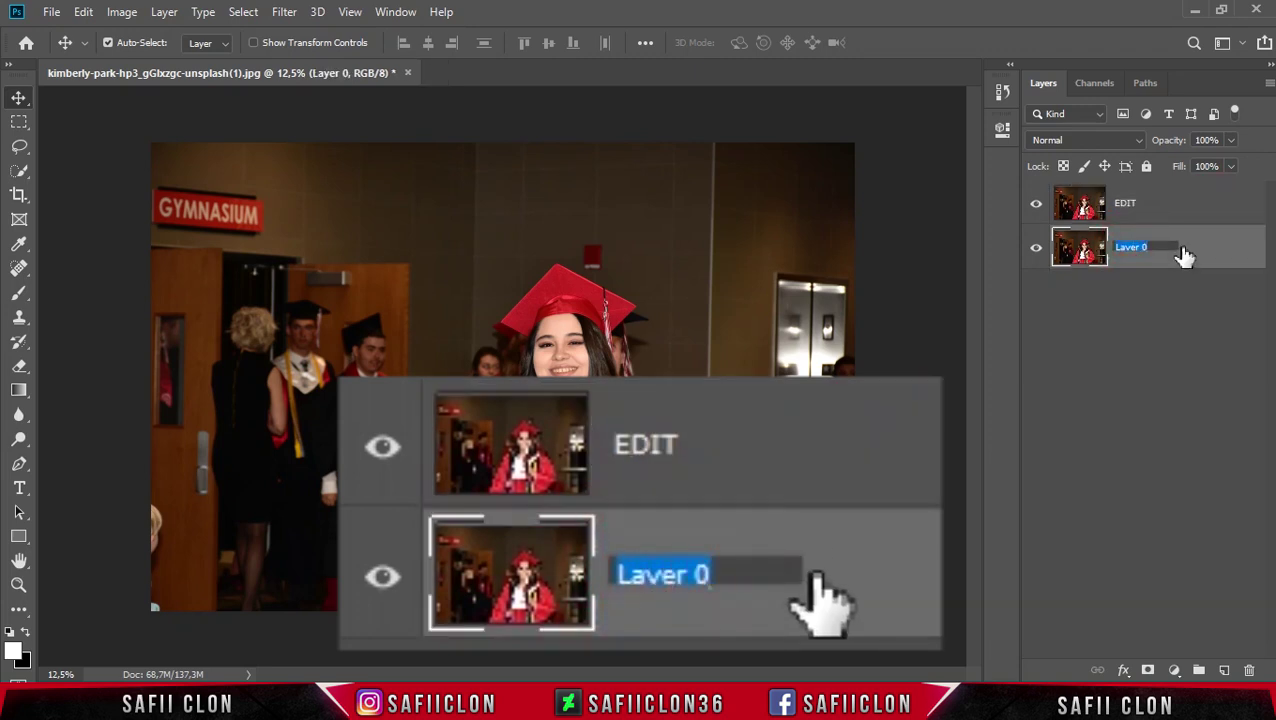
type("ORIGINAL")
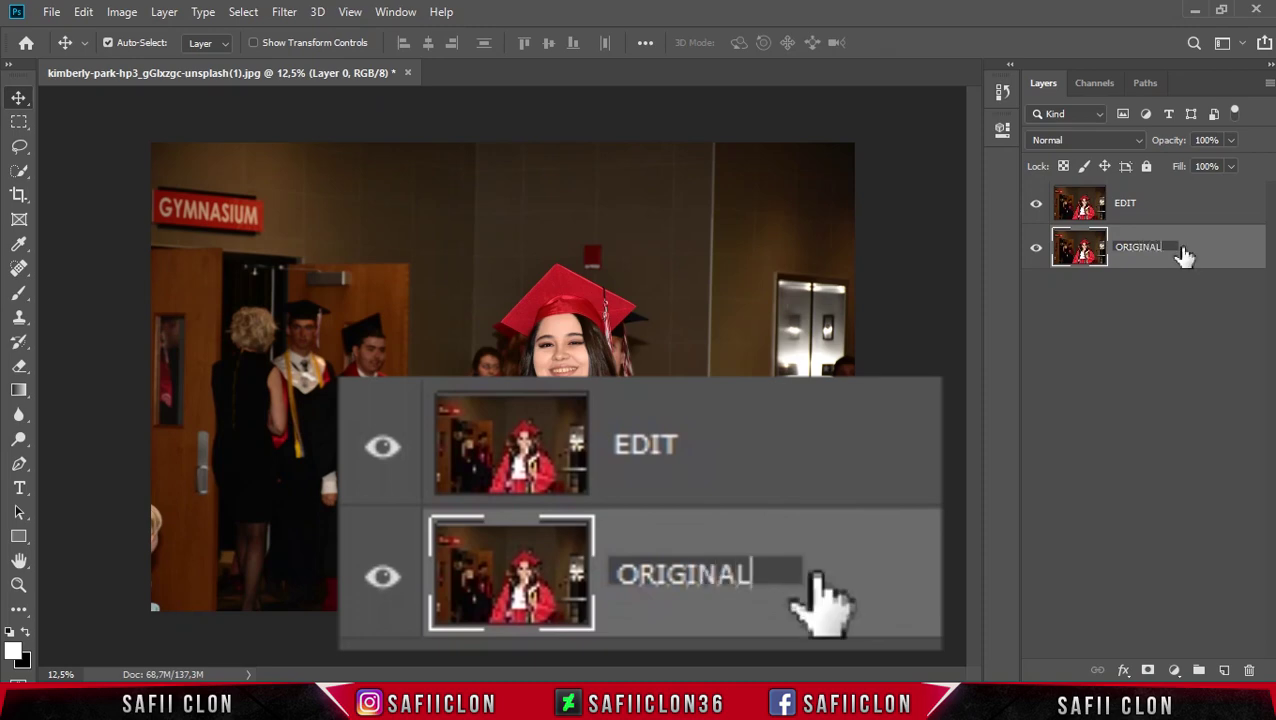
left_click(1183, 252)
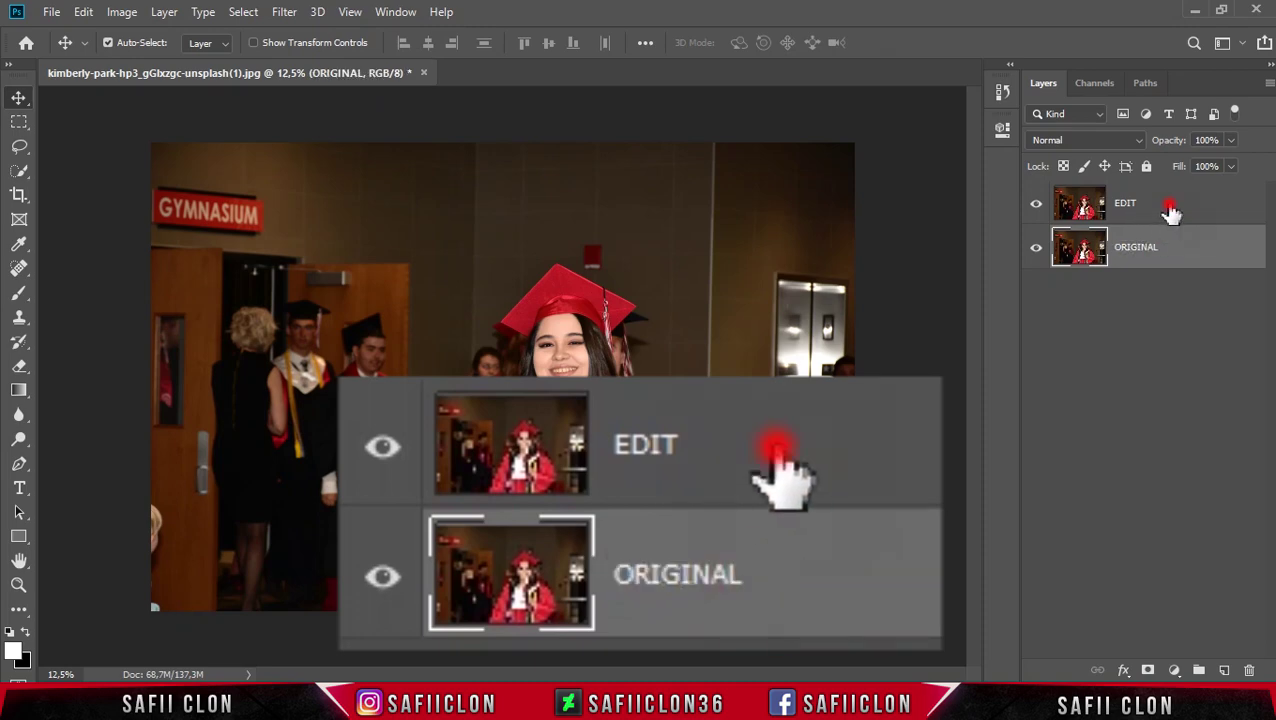
Convert the EDIT layer into a smart object
left_click(1183, 218)
right_click(1180, 210)
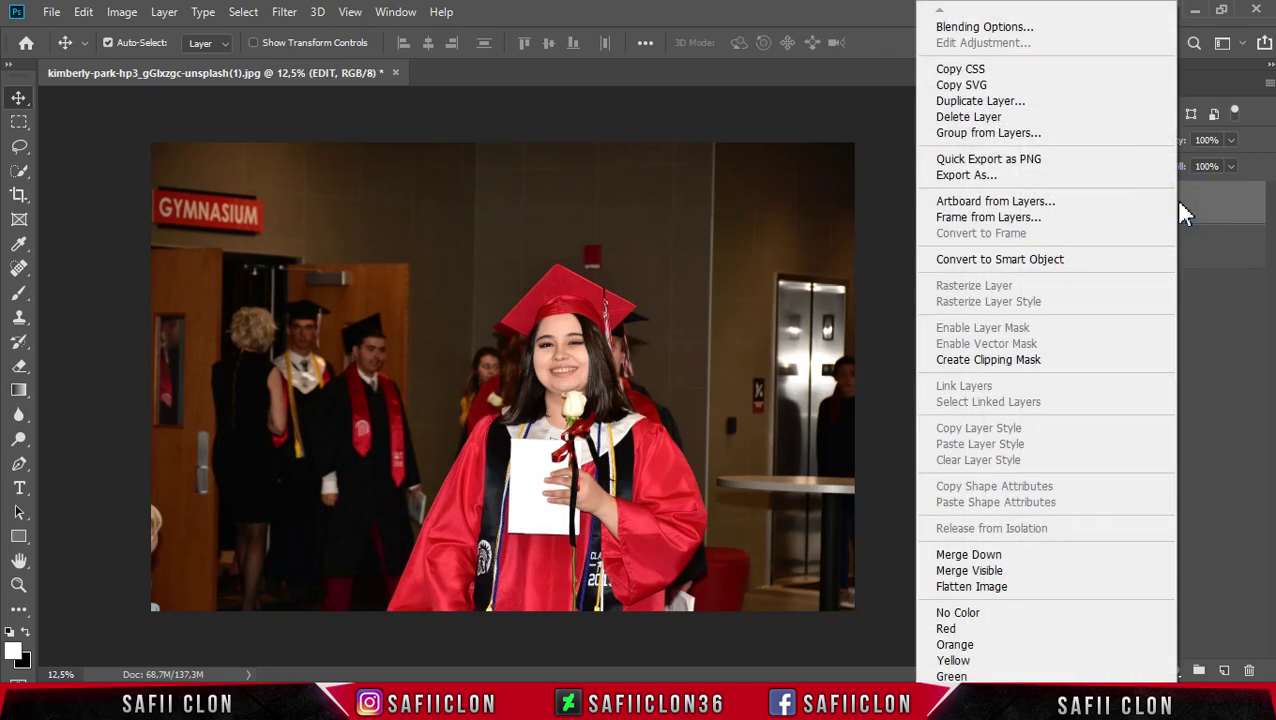
left_click(1015, 259)
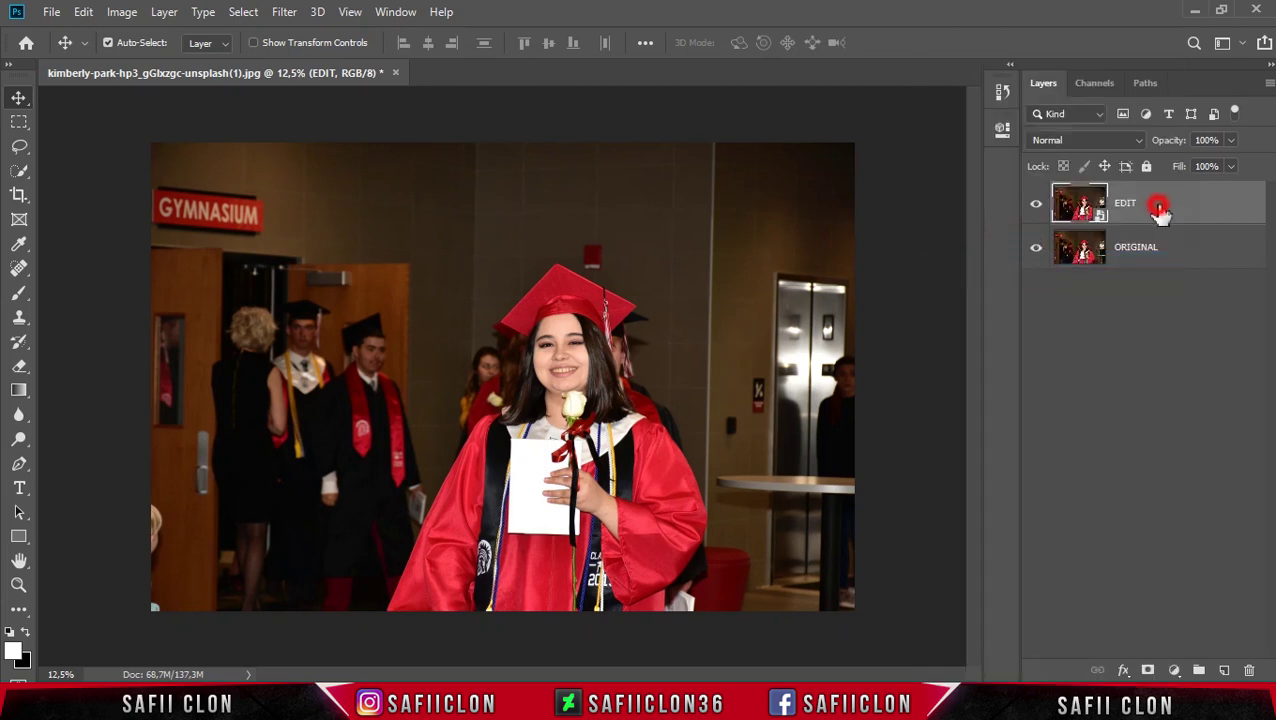
Open Camera Raw on EDIT and set Temperature -14, Tint +8, Exposure +0.15, Contrast +28, Highlights +19
left_click(285, 14)
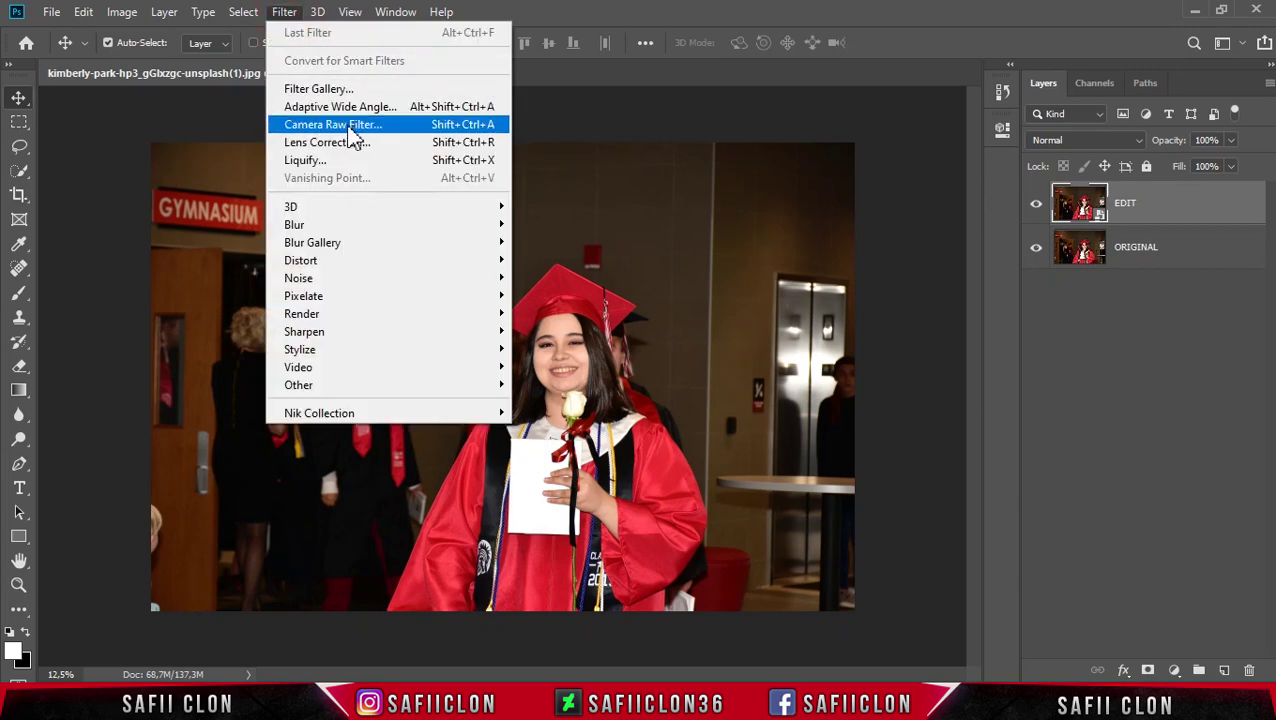
left_click(352, 128)
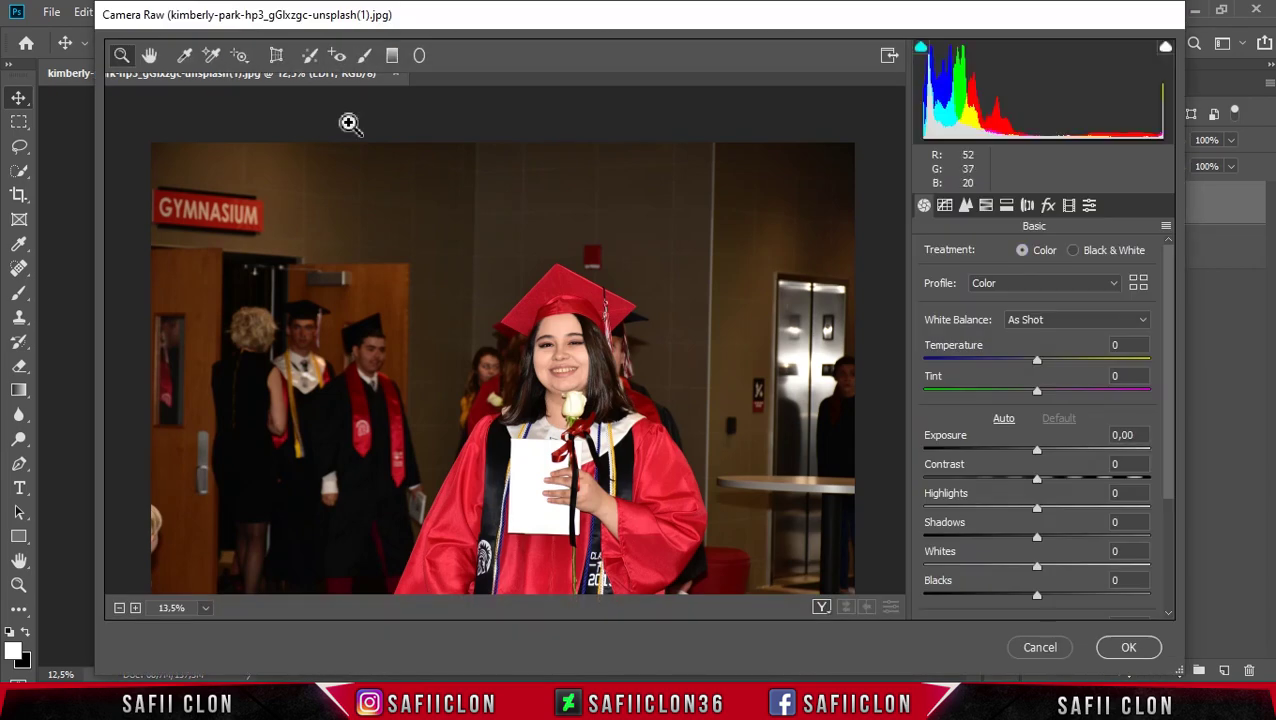
left_click_drag(826, 18, 810, 28)
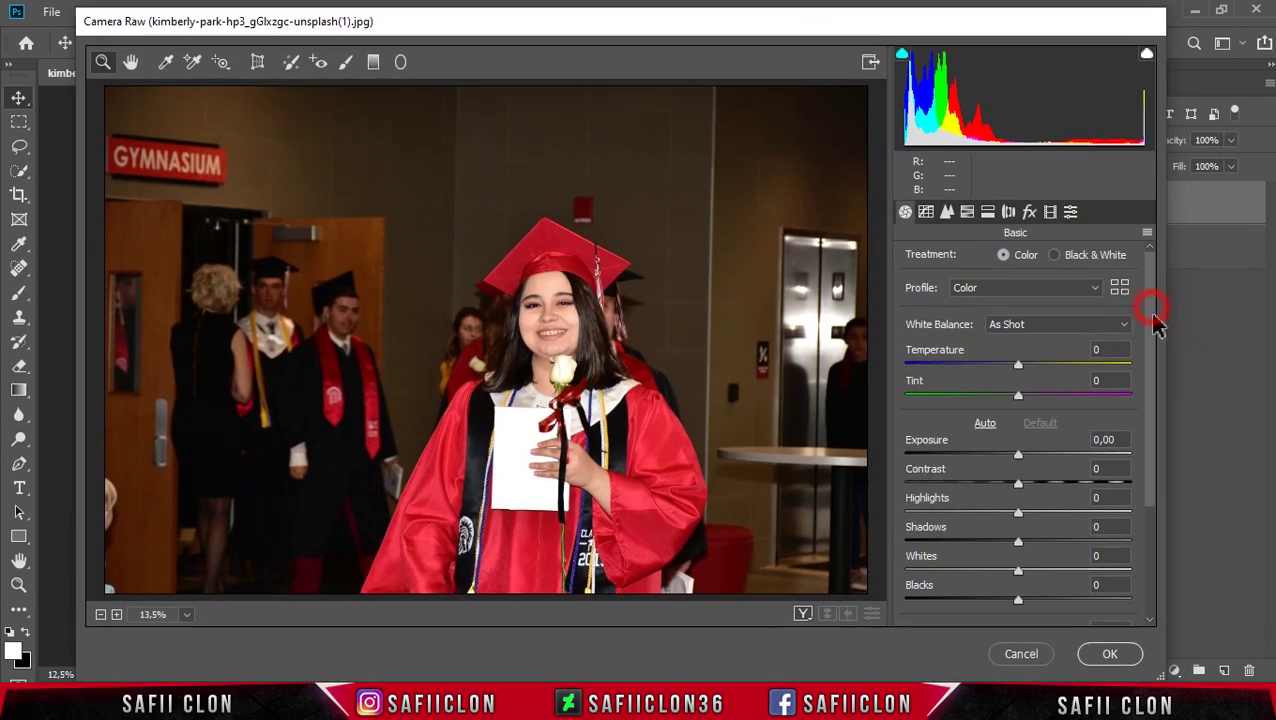
left_click_drag(1150, 314, 1152, 343)
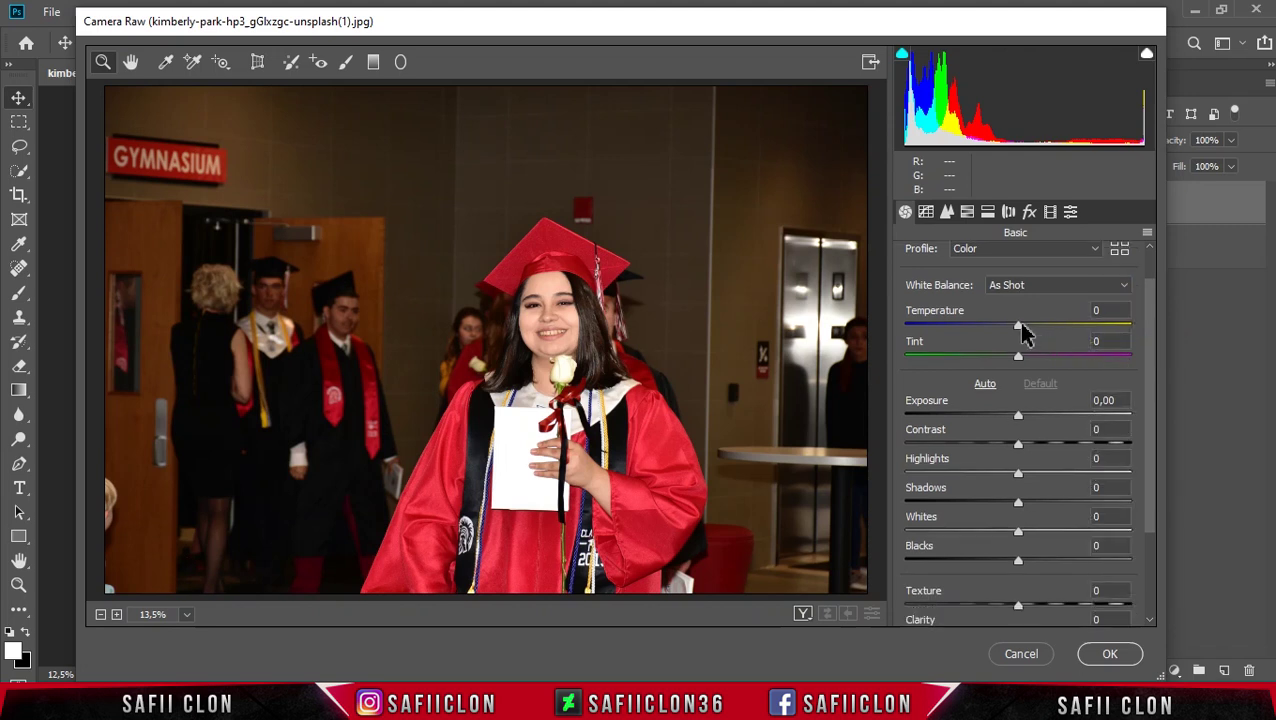
left_click_drag(1019, 326, 1002, 326)
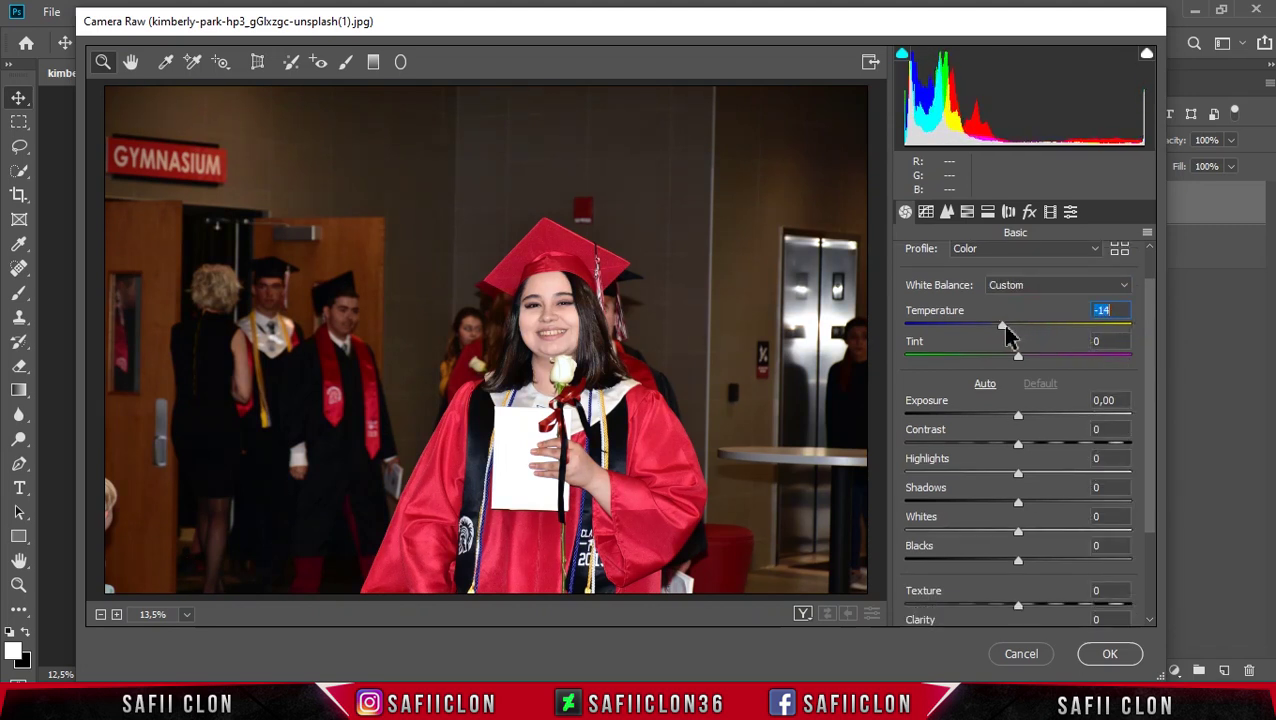
left_click_drag(1020, 355, 1028, 357)
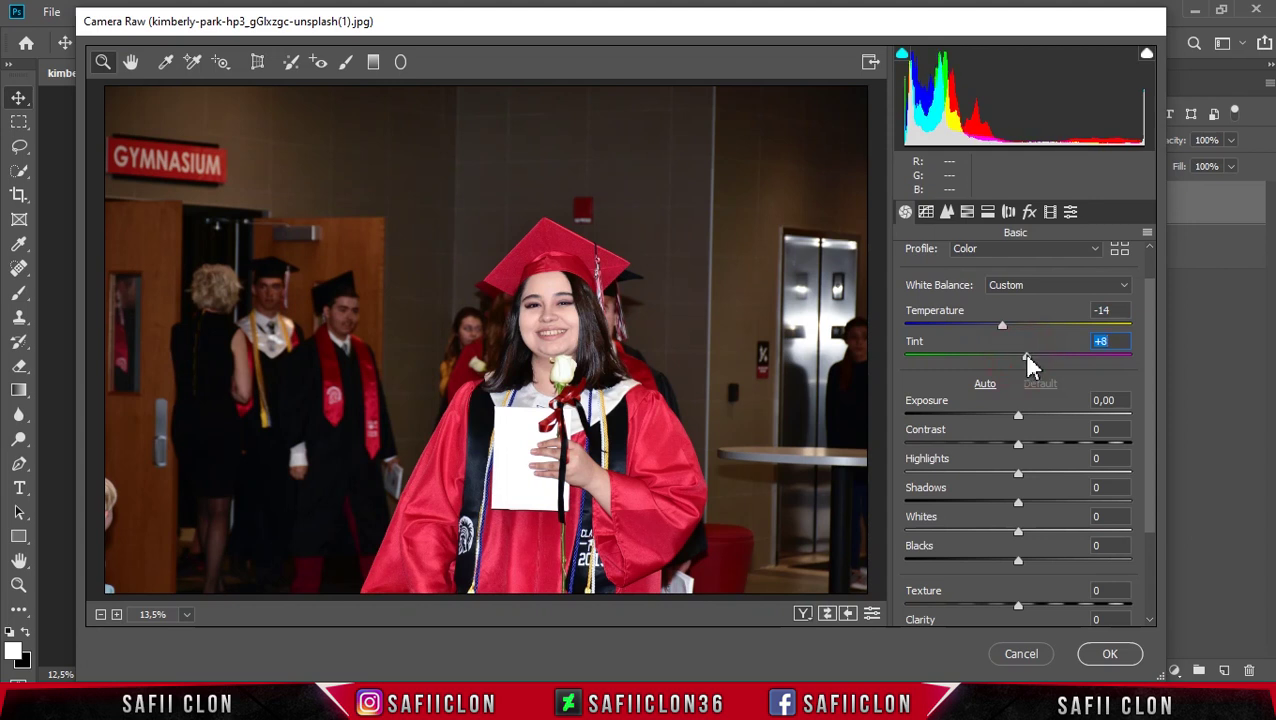
left_click_drag(1018, 412, 1022, 413)
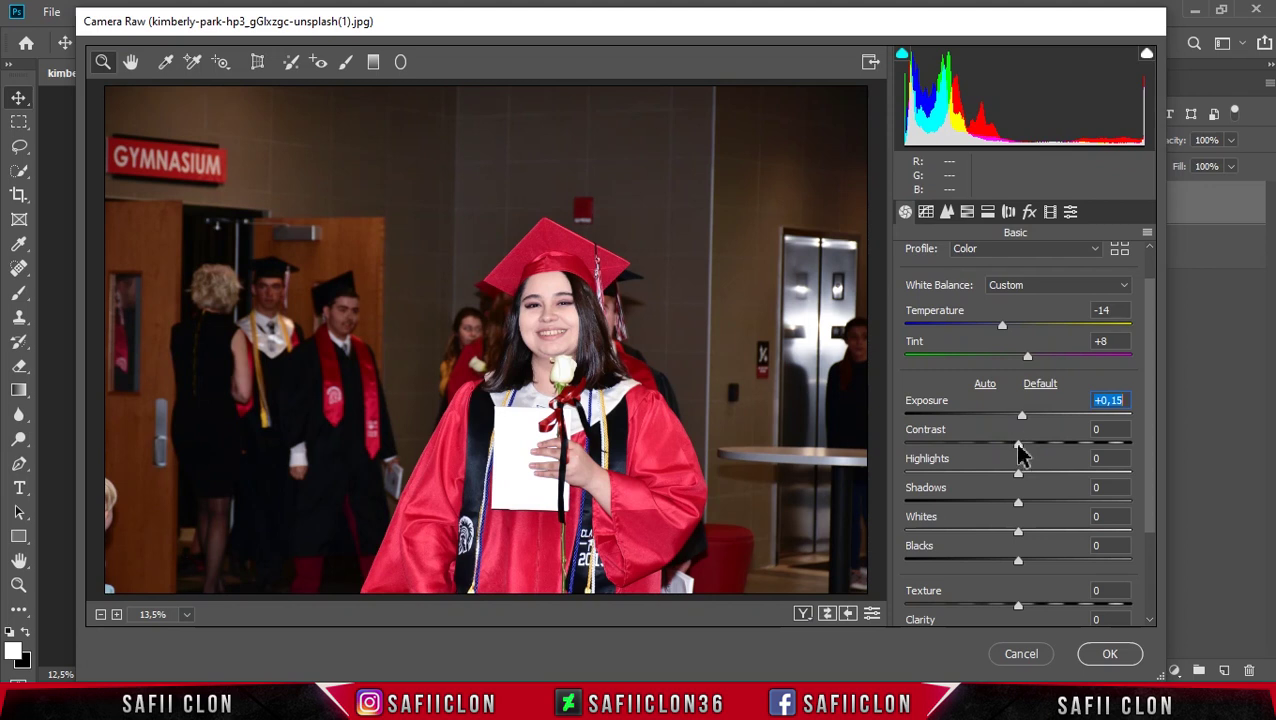
left_click_drag(1018, 447, 1046, 452)
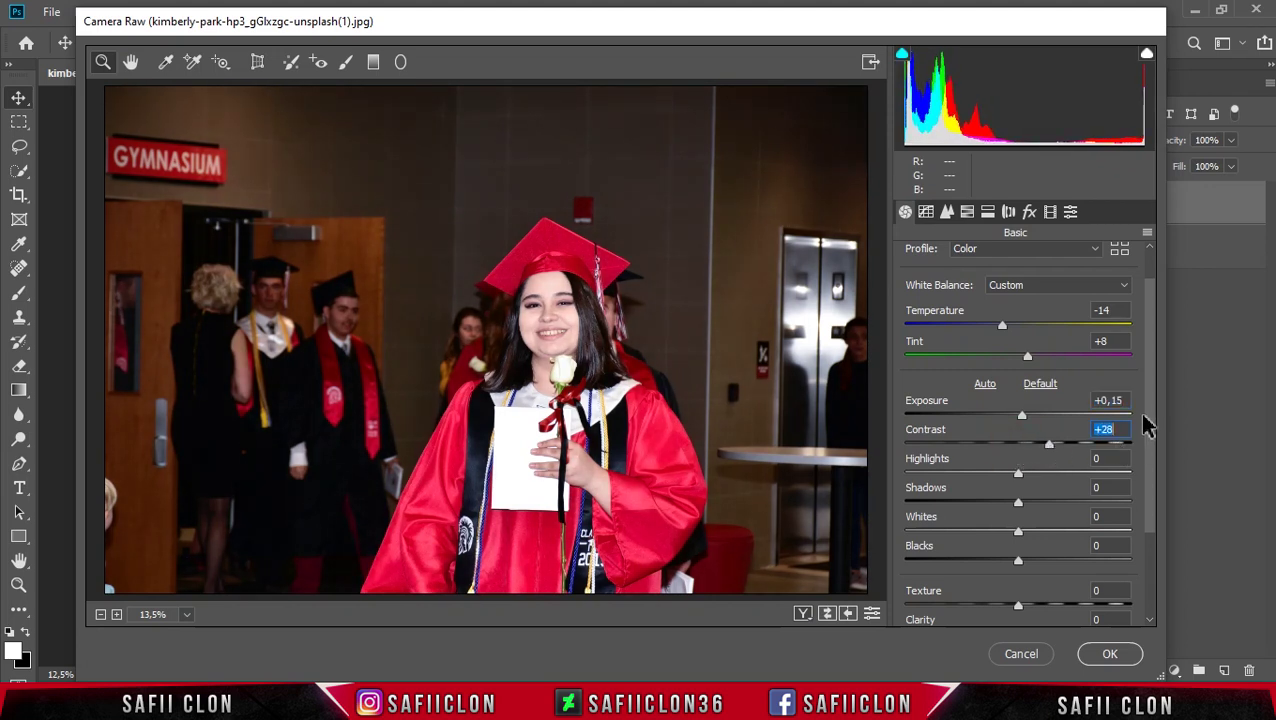
left_click_drag(1155, 420, 1160, 460)
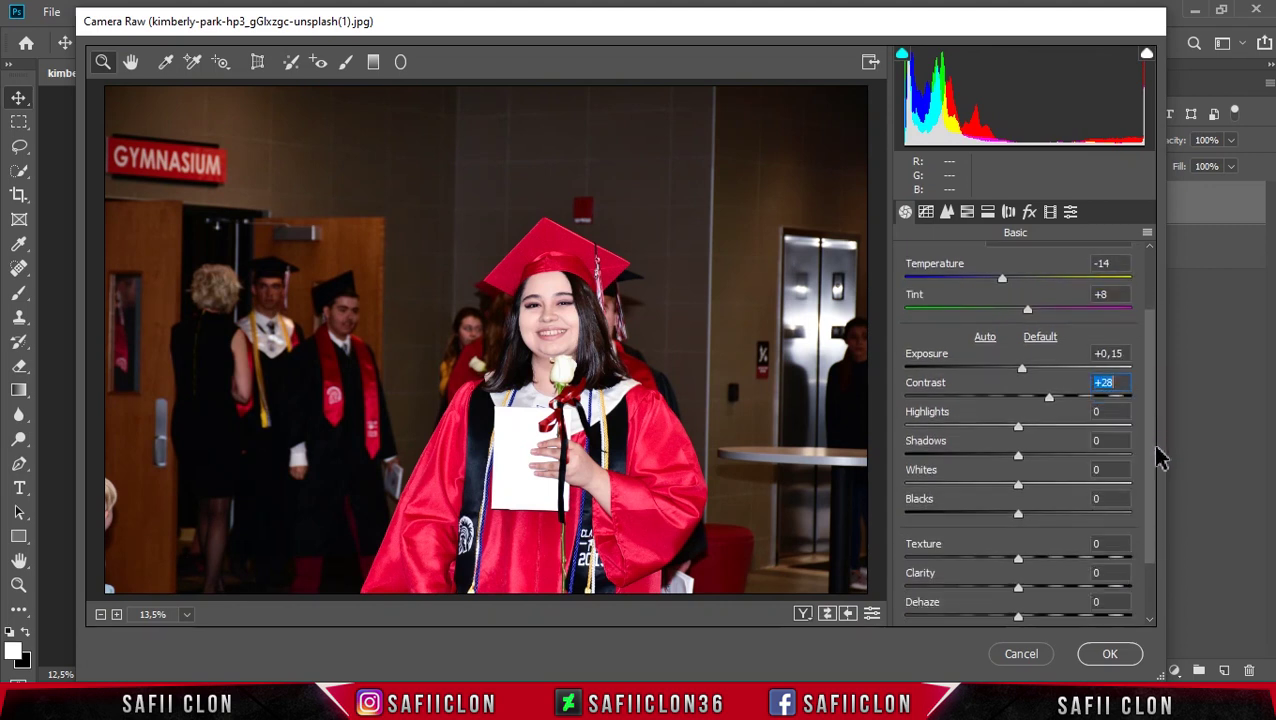
mouse_move(1020, 416)
left_mouse_down()
mouse_move(1040, 424)
mouse_move(1025, 447)
mouse_move(1070, 452)
left_mouse_up()
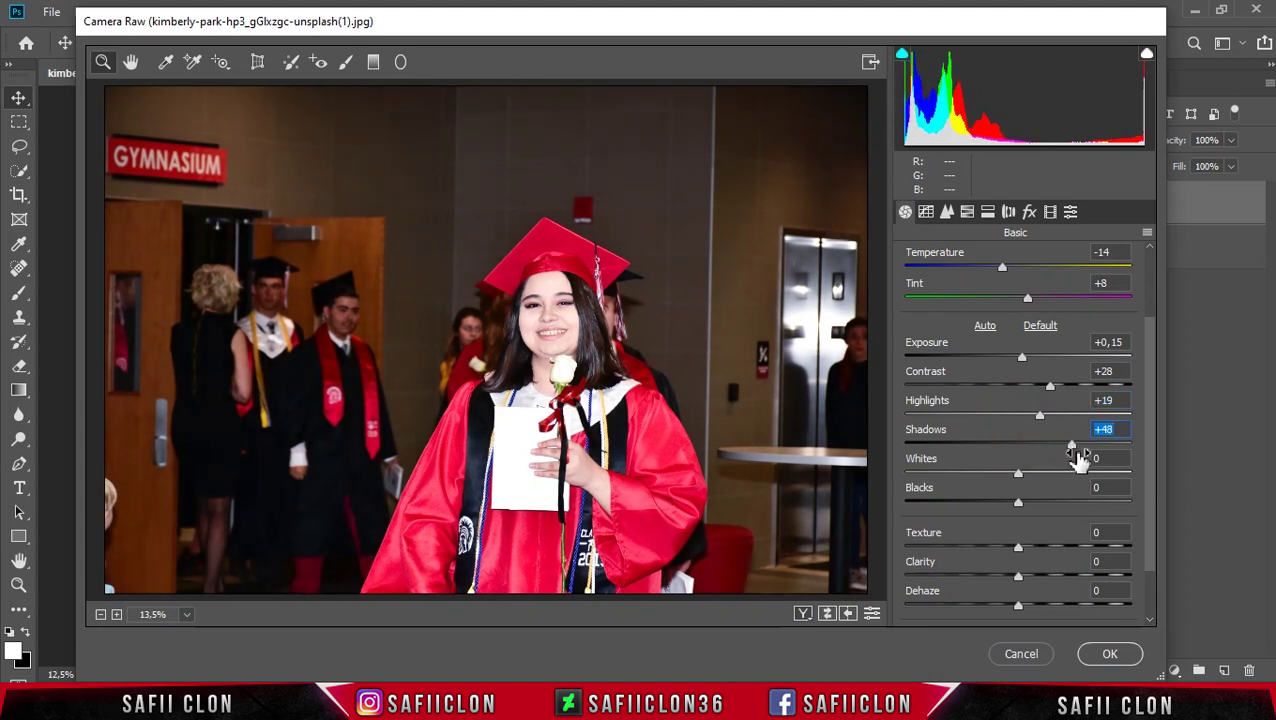
Set Whites -80, Blacks -27, Shadows +48, Clarity -16 and Vibrance +10
left_click_drag(1018, 474, 952, 497)
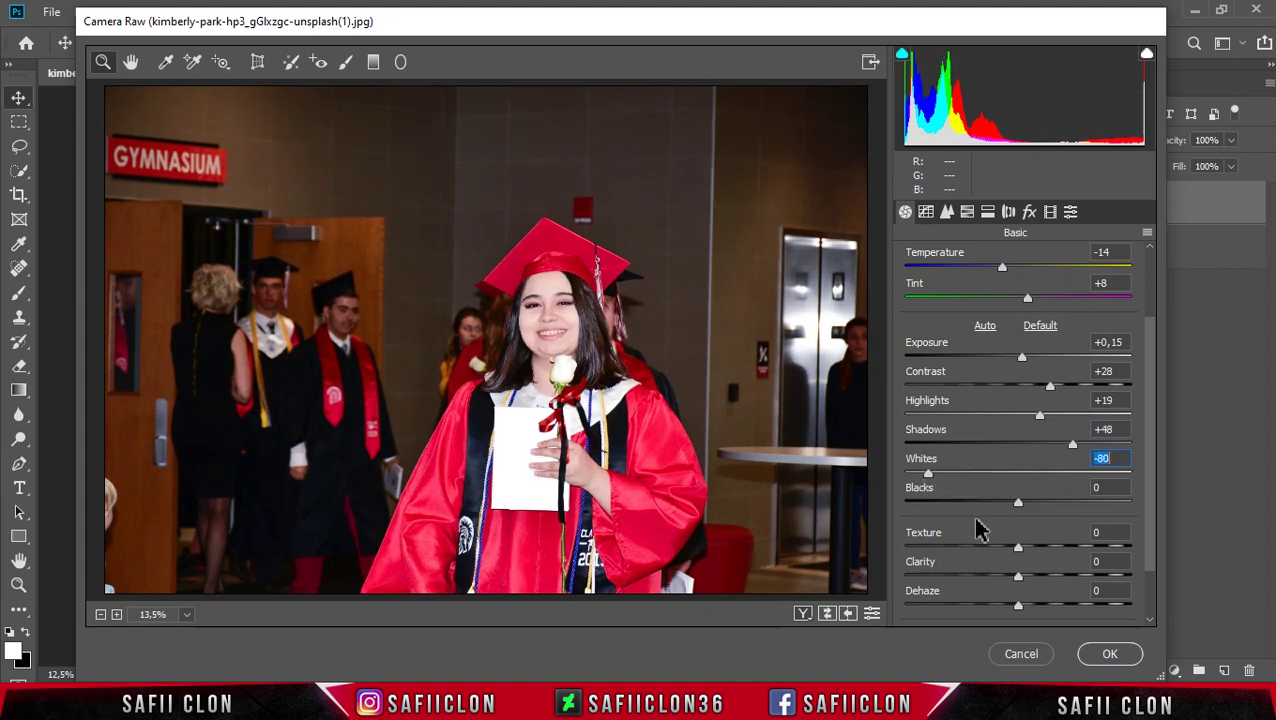
mouse_move(1022, 512)
left_mouse_down()
mouse_move(983, 507)
mouse_move(990, 516)
left_mouse_up()
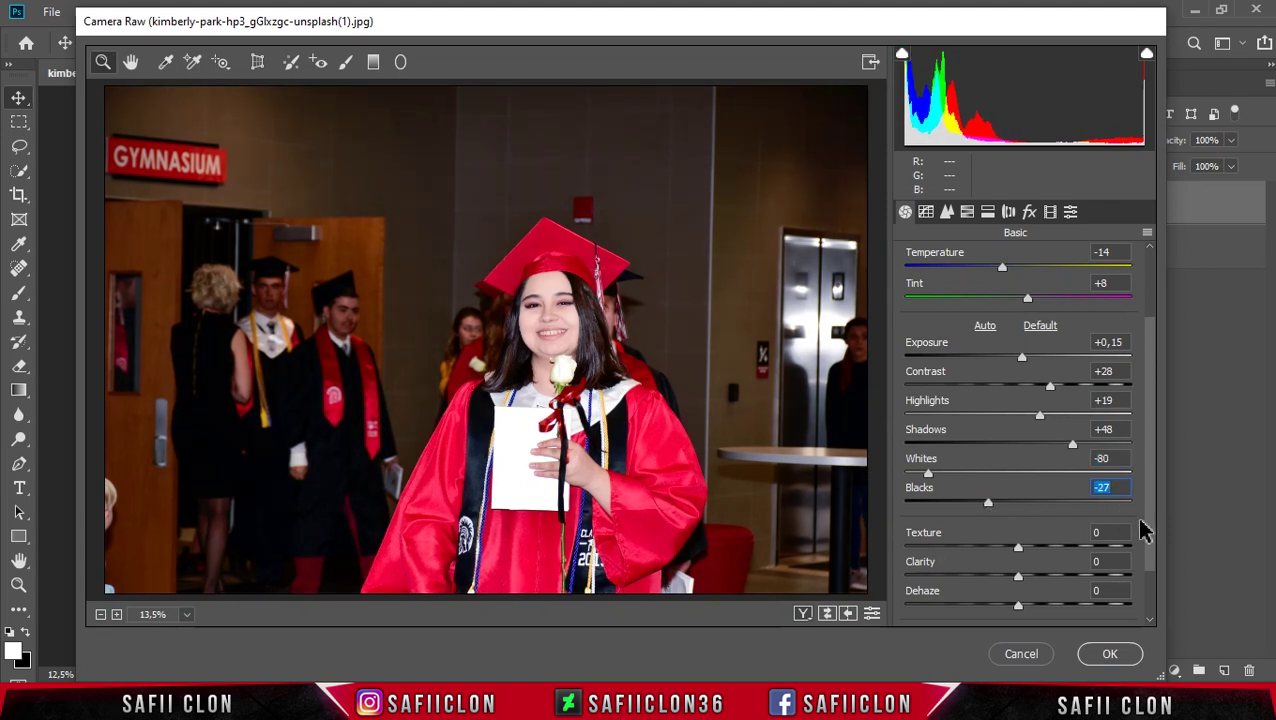
scroll(1148, 575, "down", 2)
left_click_drag(1018, 480, 1021, 477)
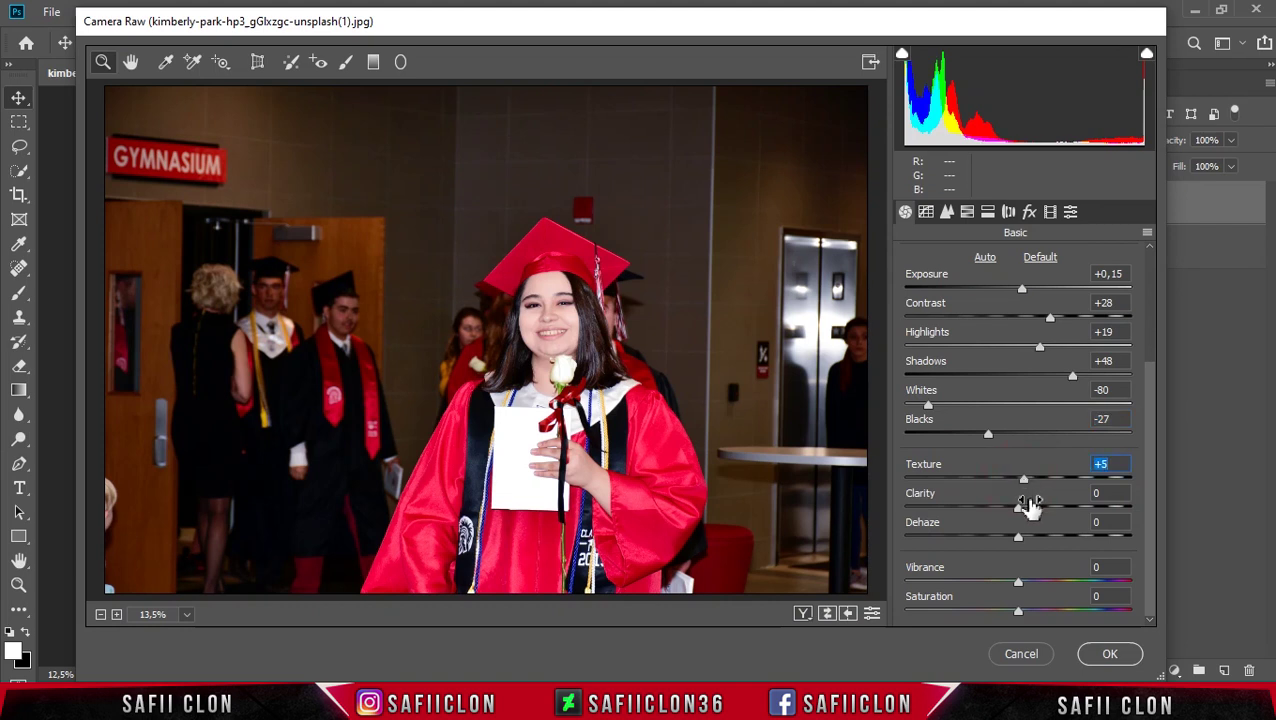
left_click_drag(1018, 507, 1003, 507)
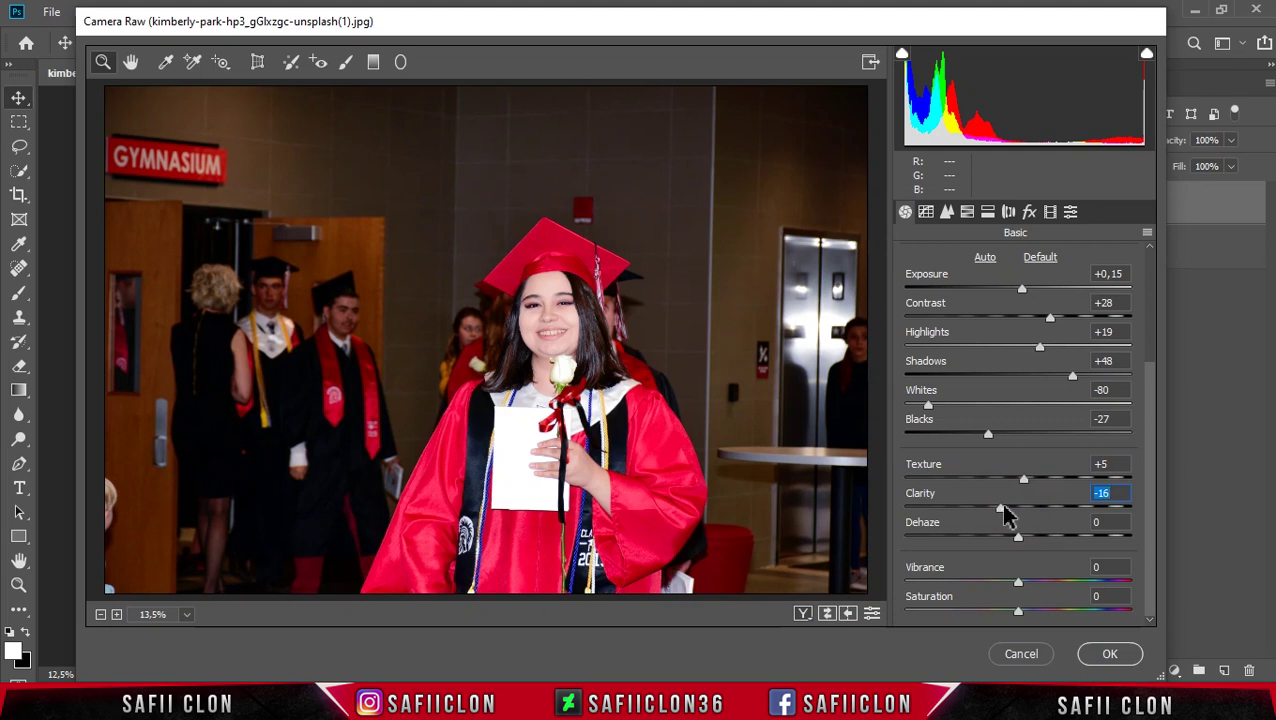
left_click_drag(1019, 584, 1031, 584)
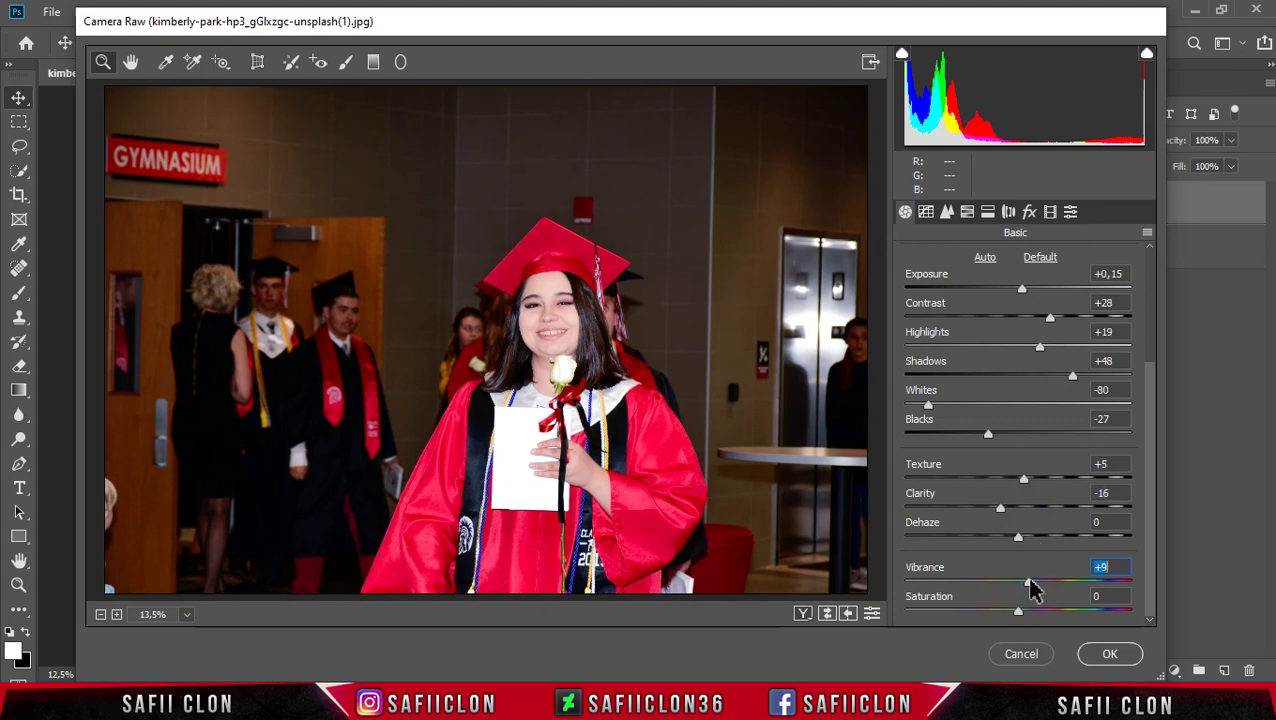
left_click(927, 213)
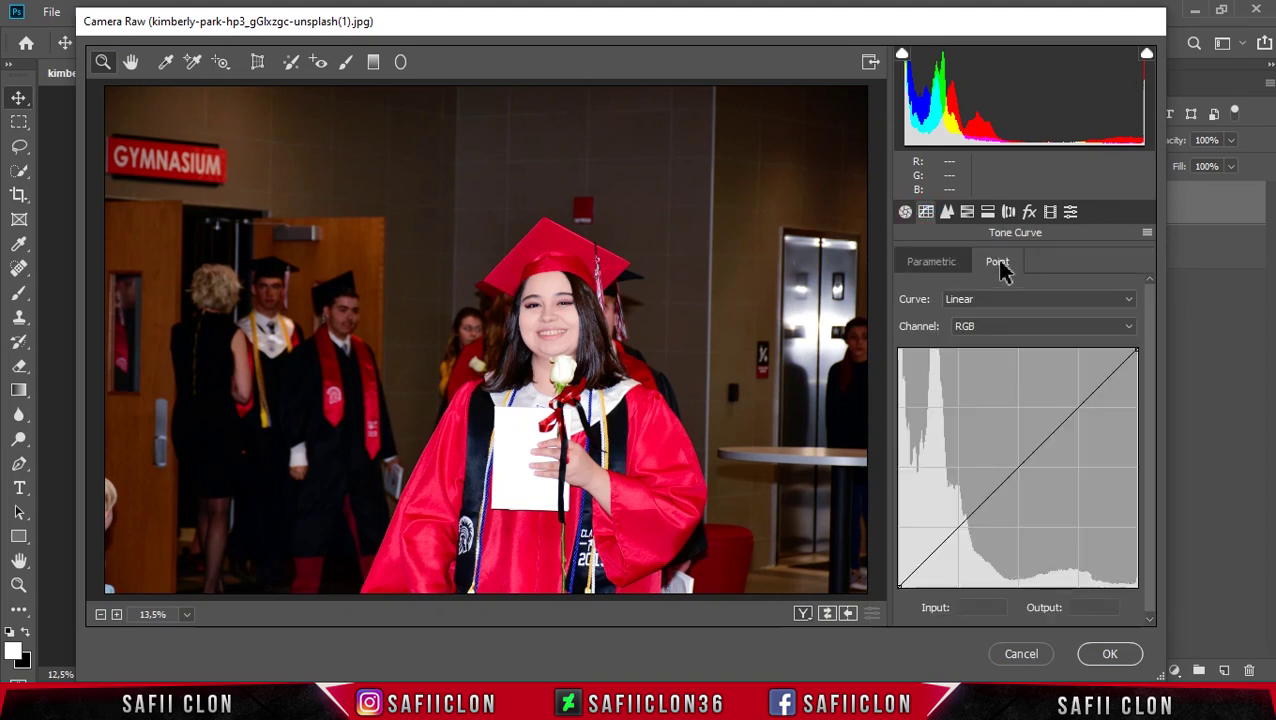
Set the RGB point curve's top point to 235/235
left_click(995, 330)
left_click(1022, 345)
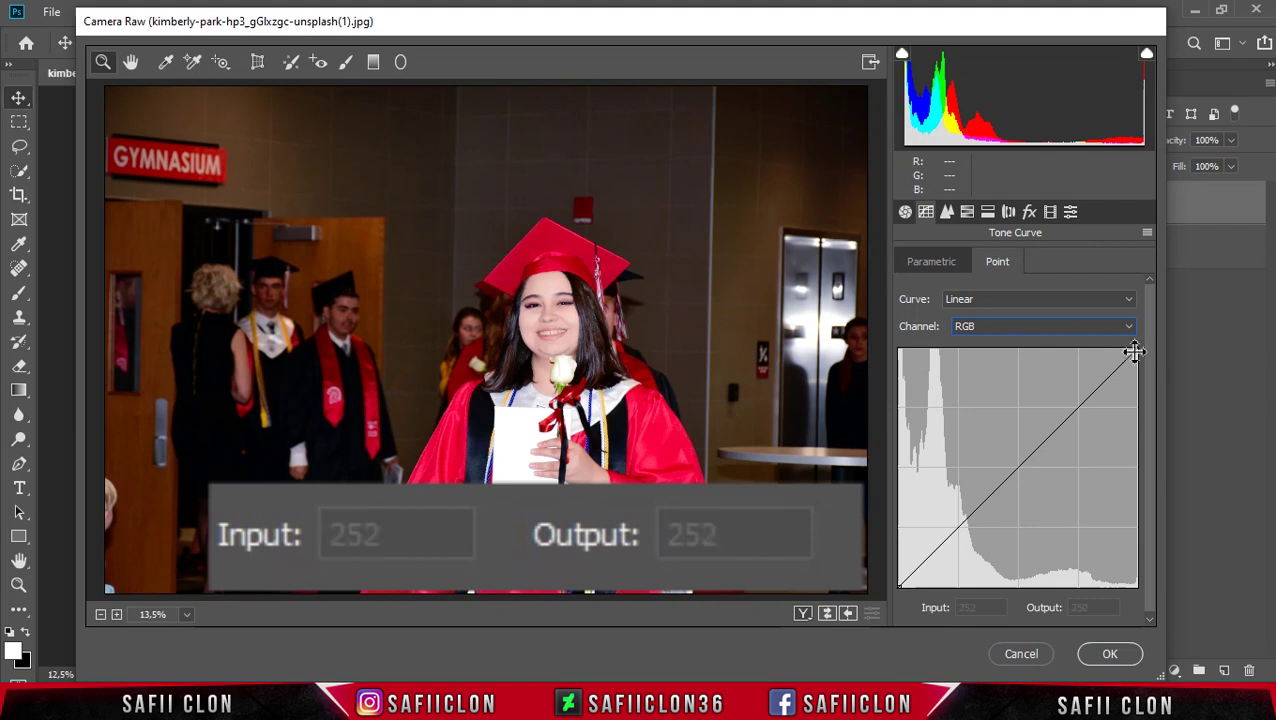
left_click(1138, 350)
left_click(966, 607)
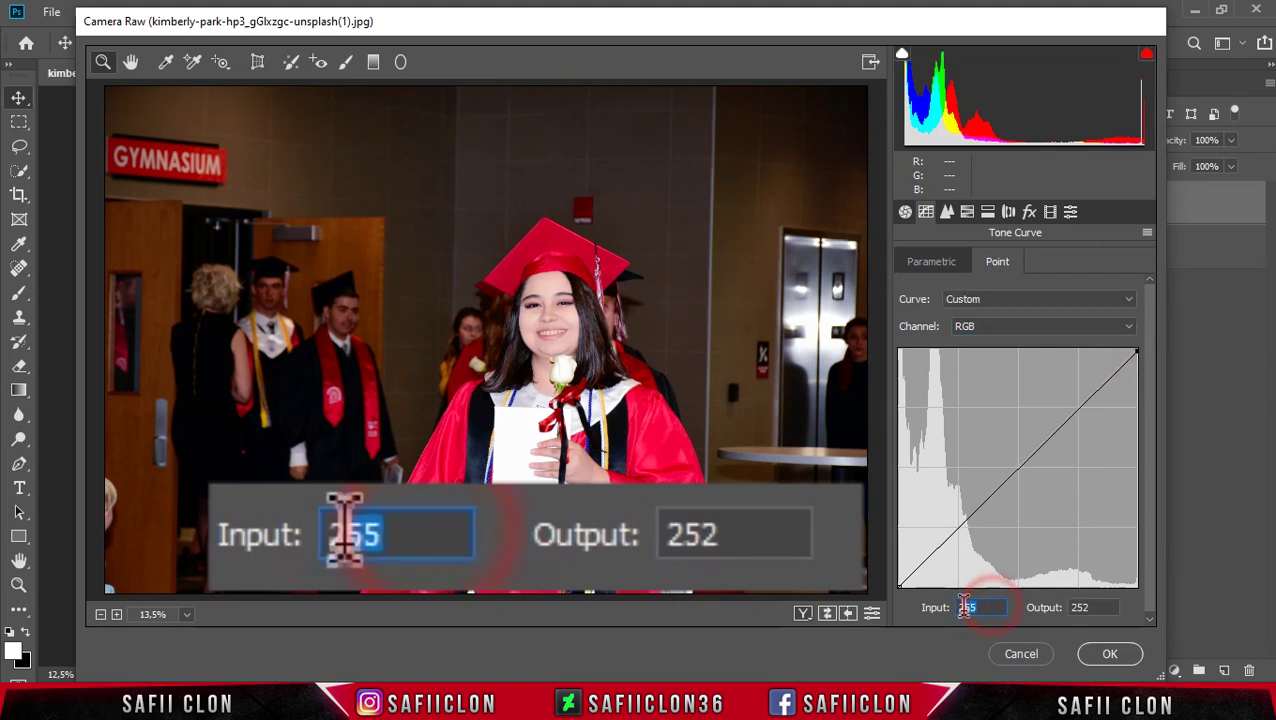
type("235")
left_click(1080, 607)
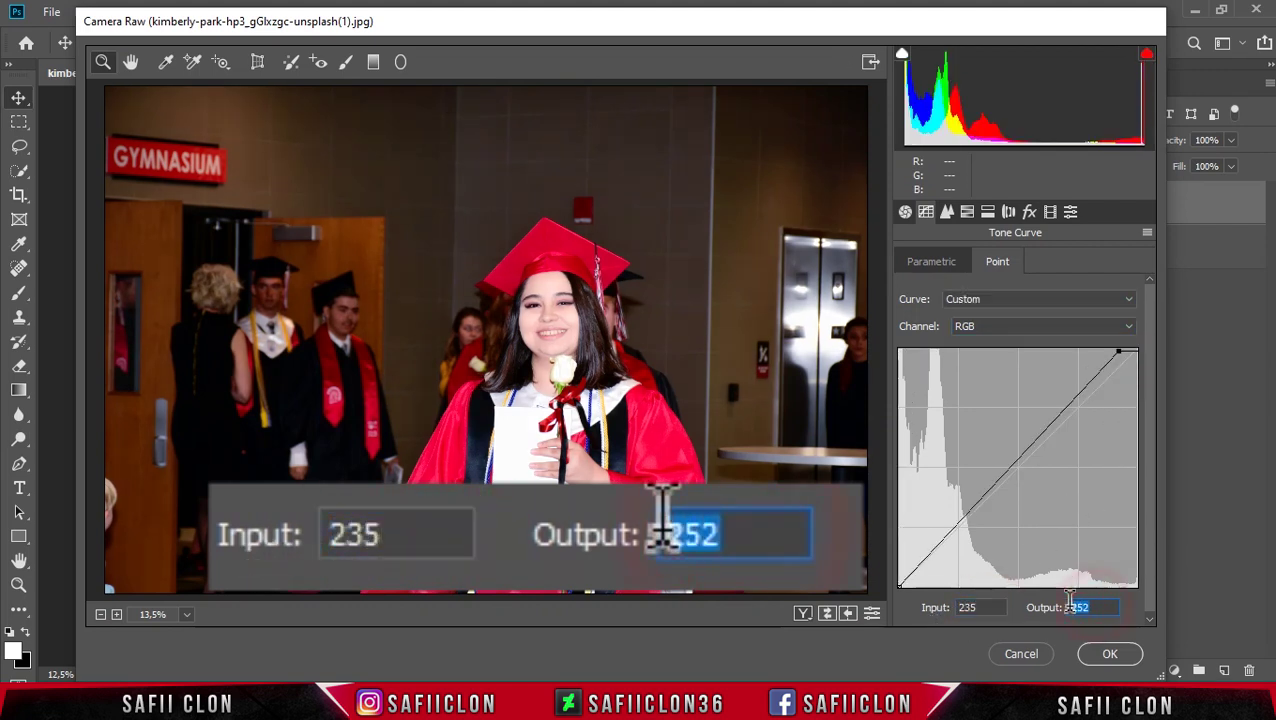
type("235")
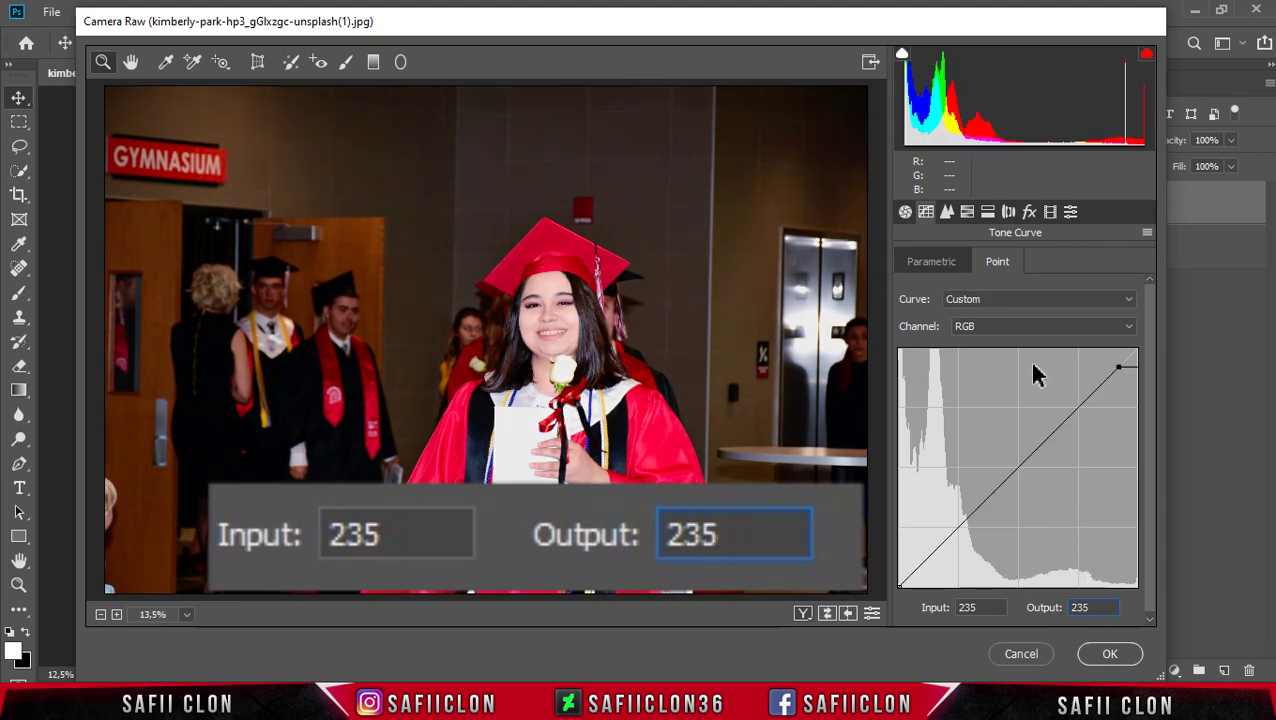
On the Red curve, add a 69→57 midpoint and set the black point input to 13
left_click(1030, 340)
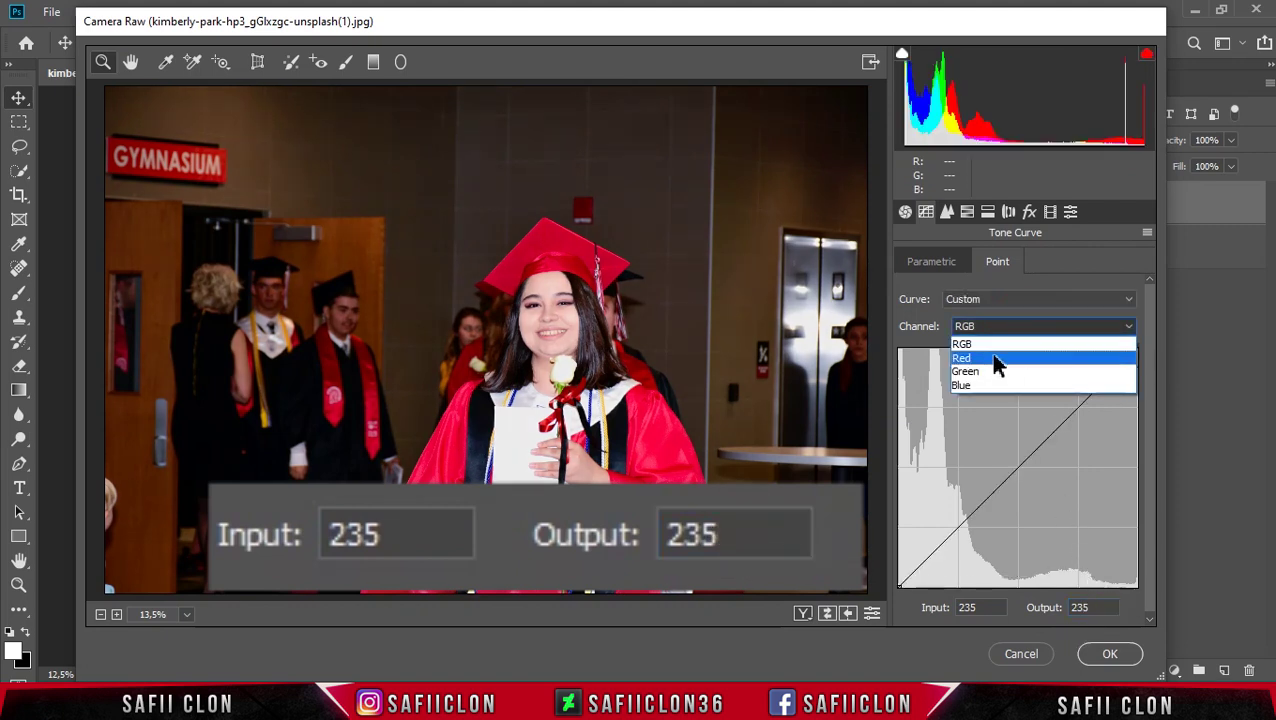
left_click(997, 360)
left_click(1019, 467)
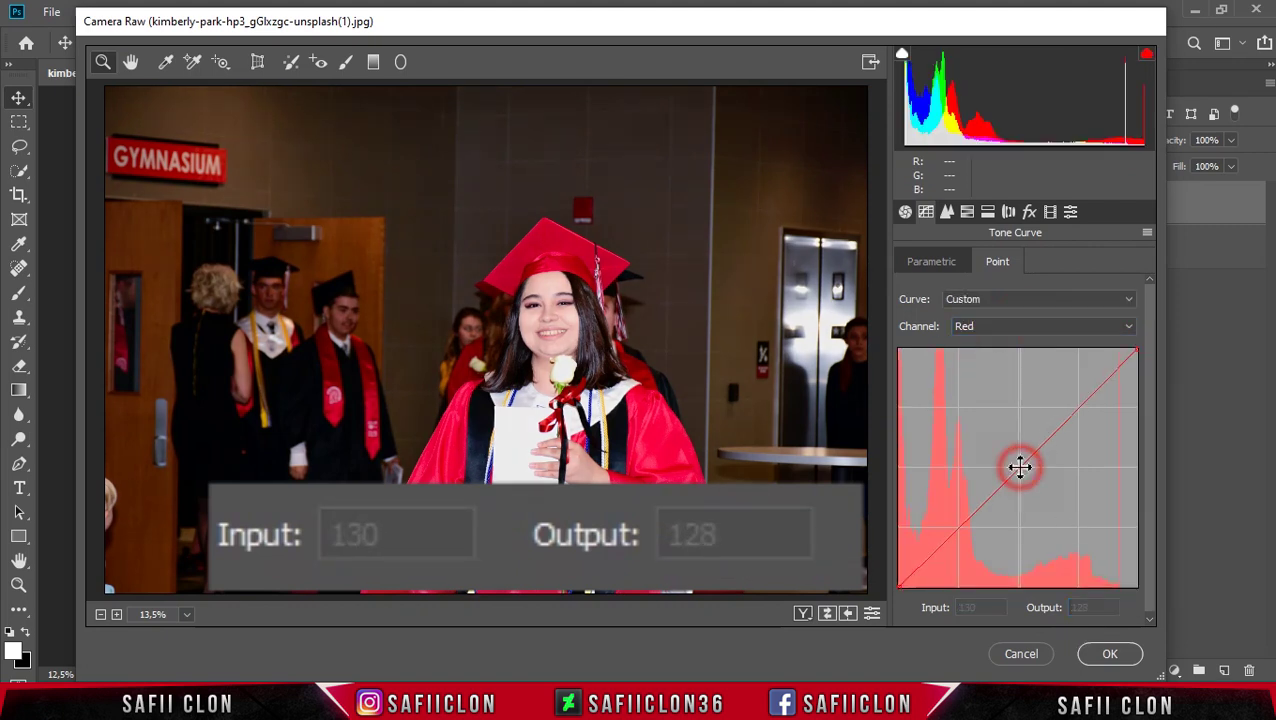
left_click(996, 604)
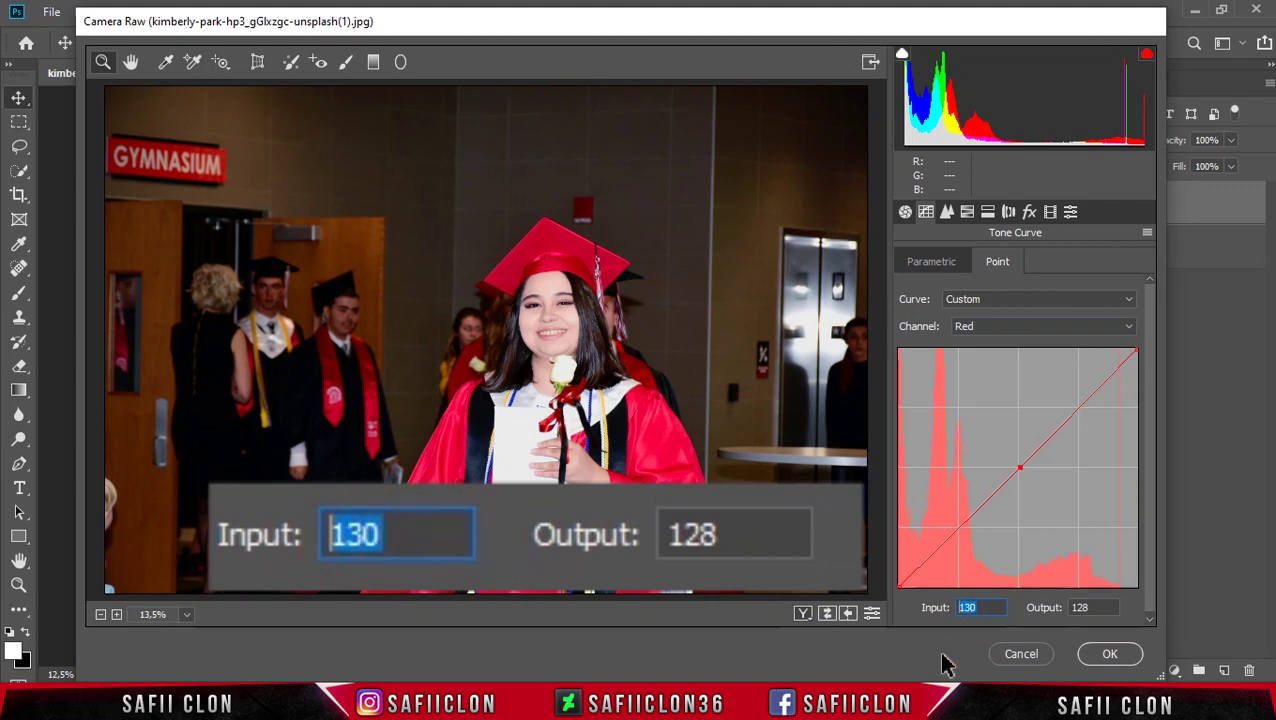
type("69")
left_click(1088, 607)
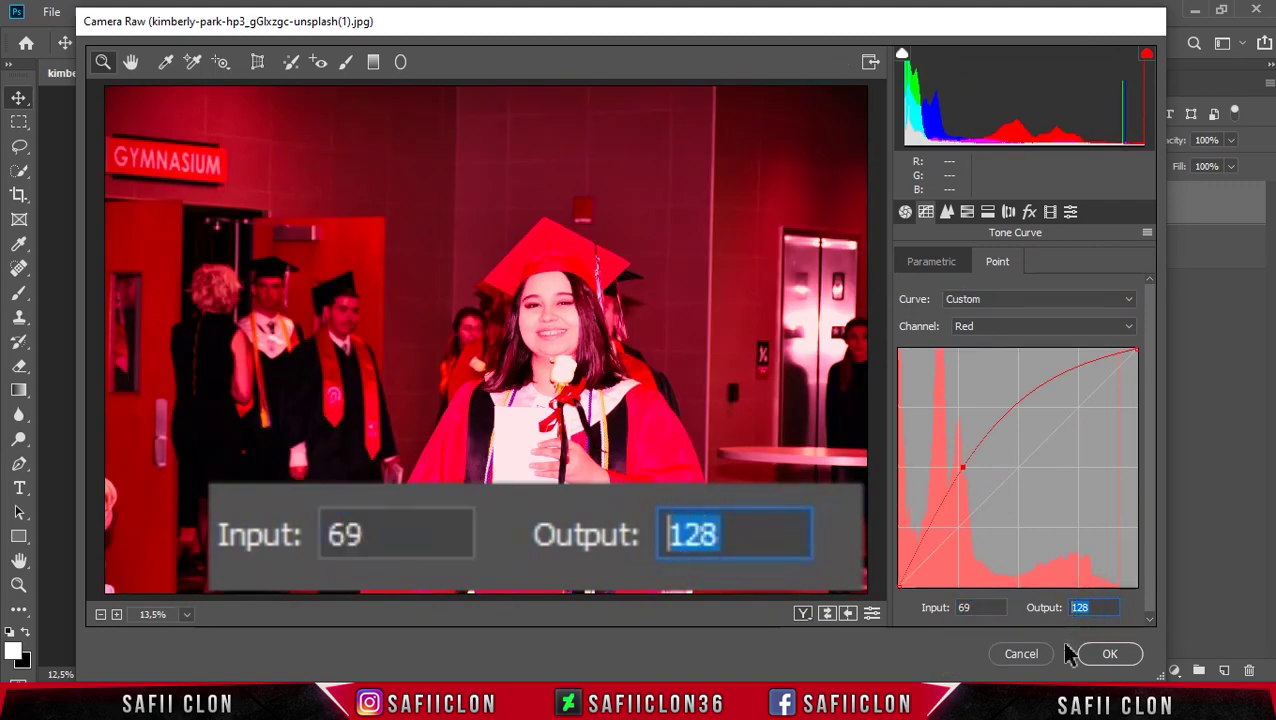
type("57")
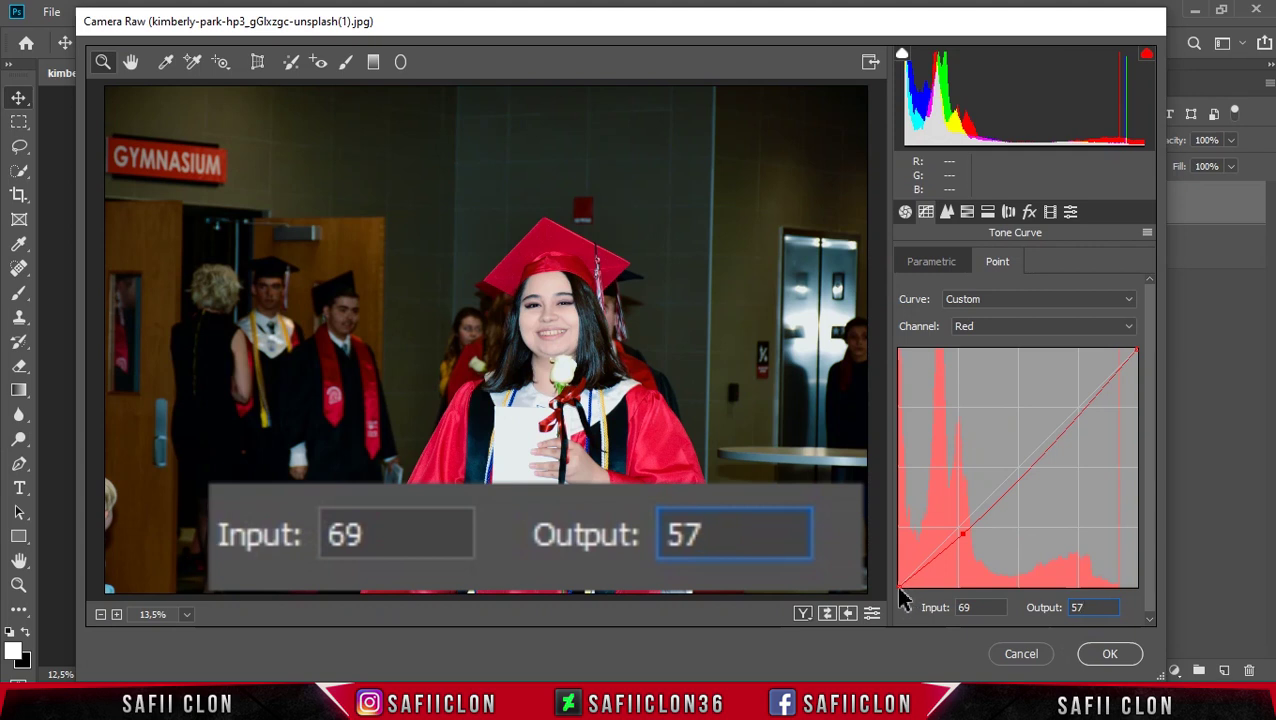
left_click(899, 588)
left_click(960, 607)
type("13")
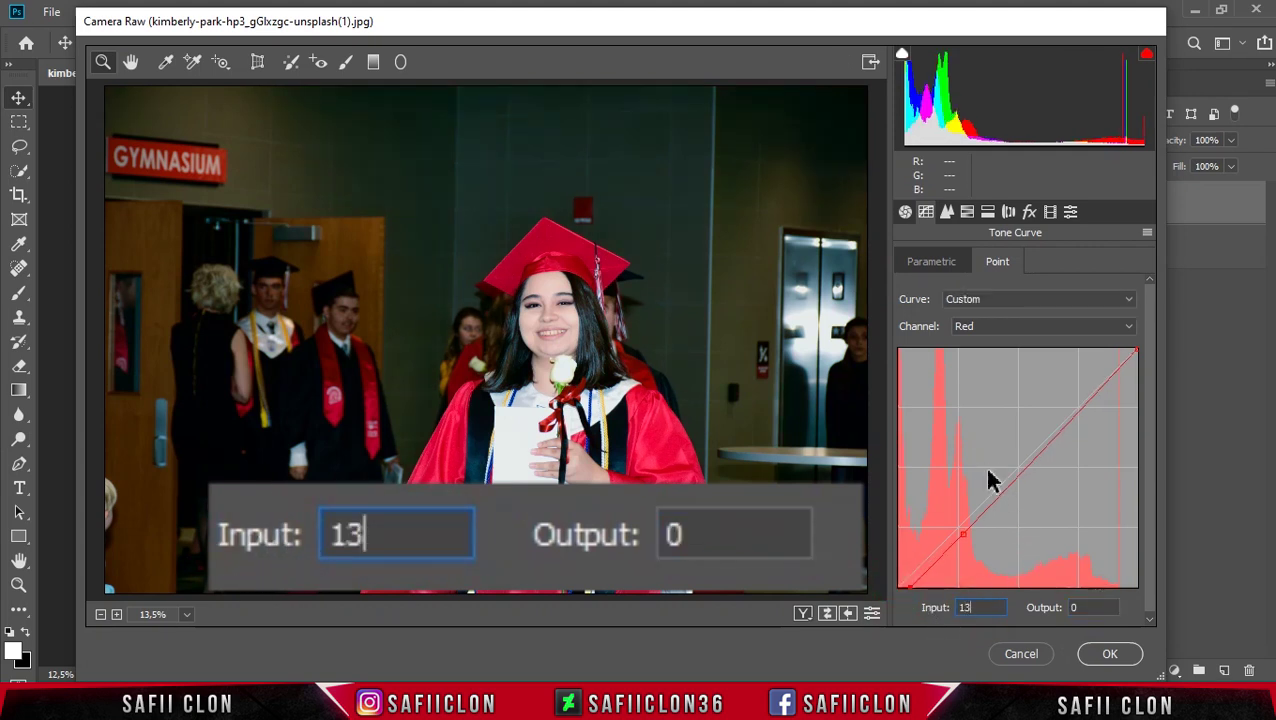
On the Green curve, add points 125→129 and 32→34
left_click(993, 330)
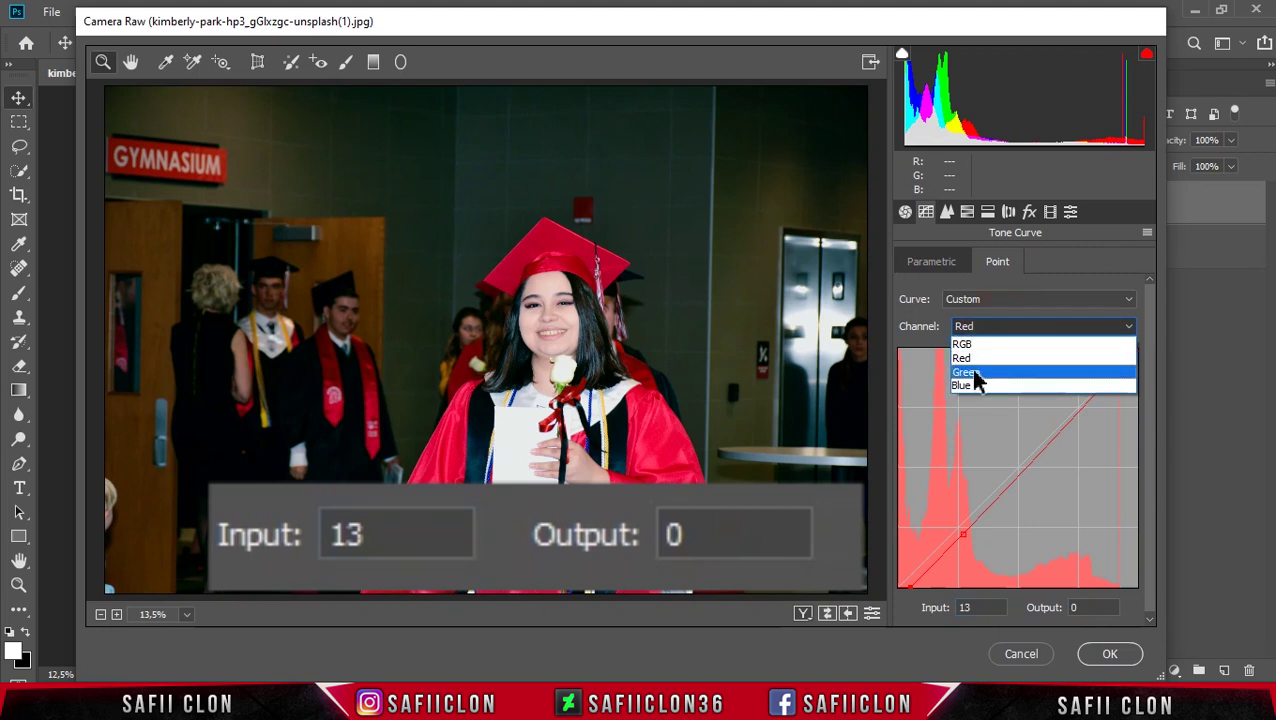
left_click(968, 372)
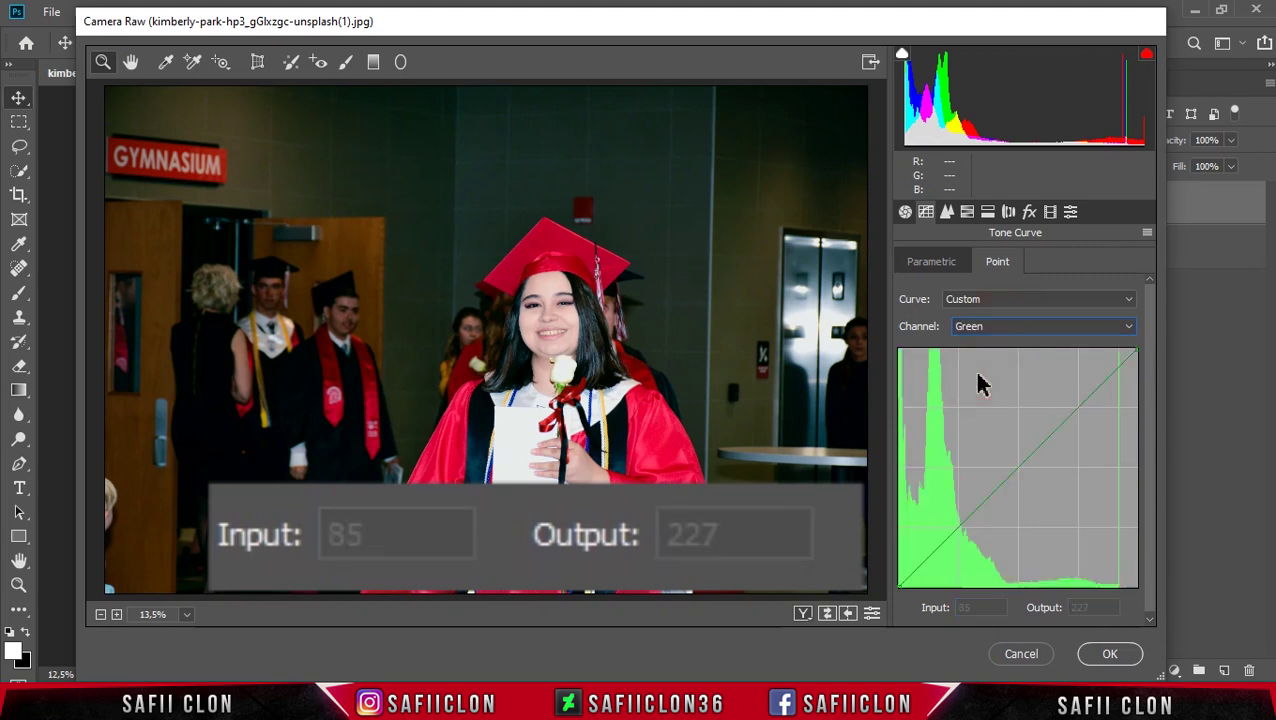
left_click(1013, 468)
left_click(970, 607)
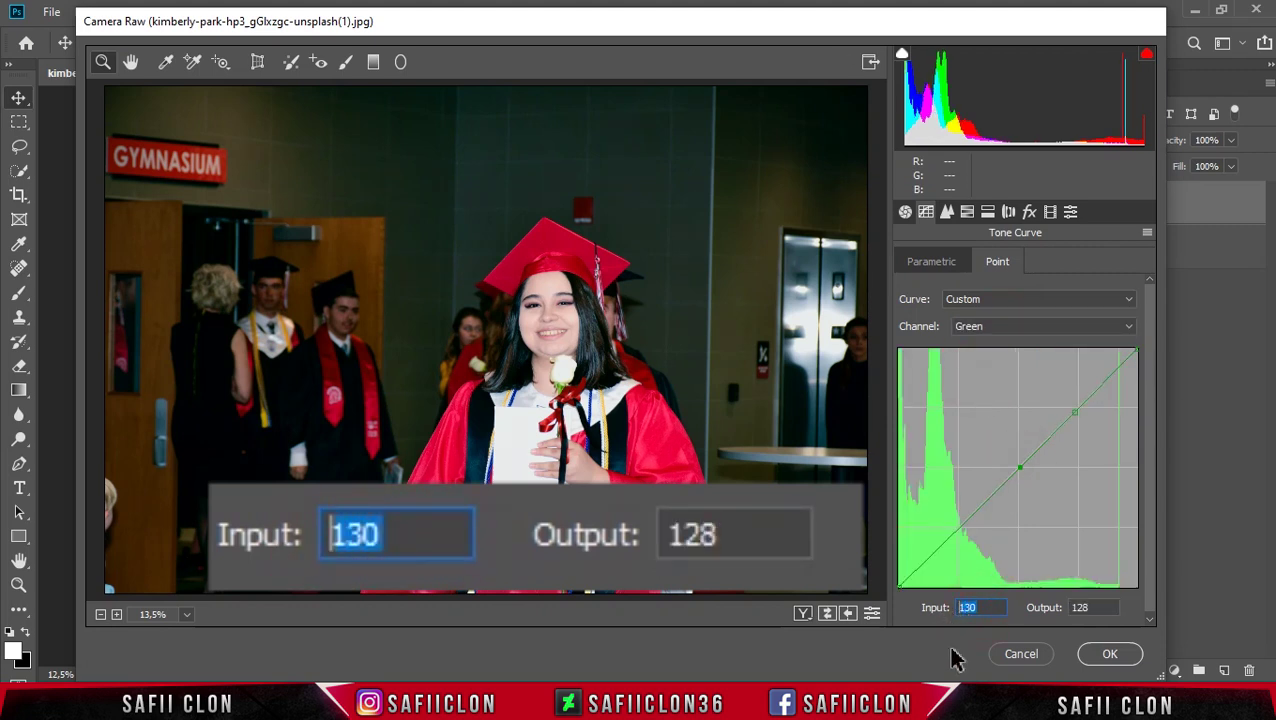
type("125")
left_click(1085, 607)
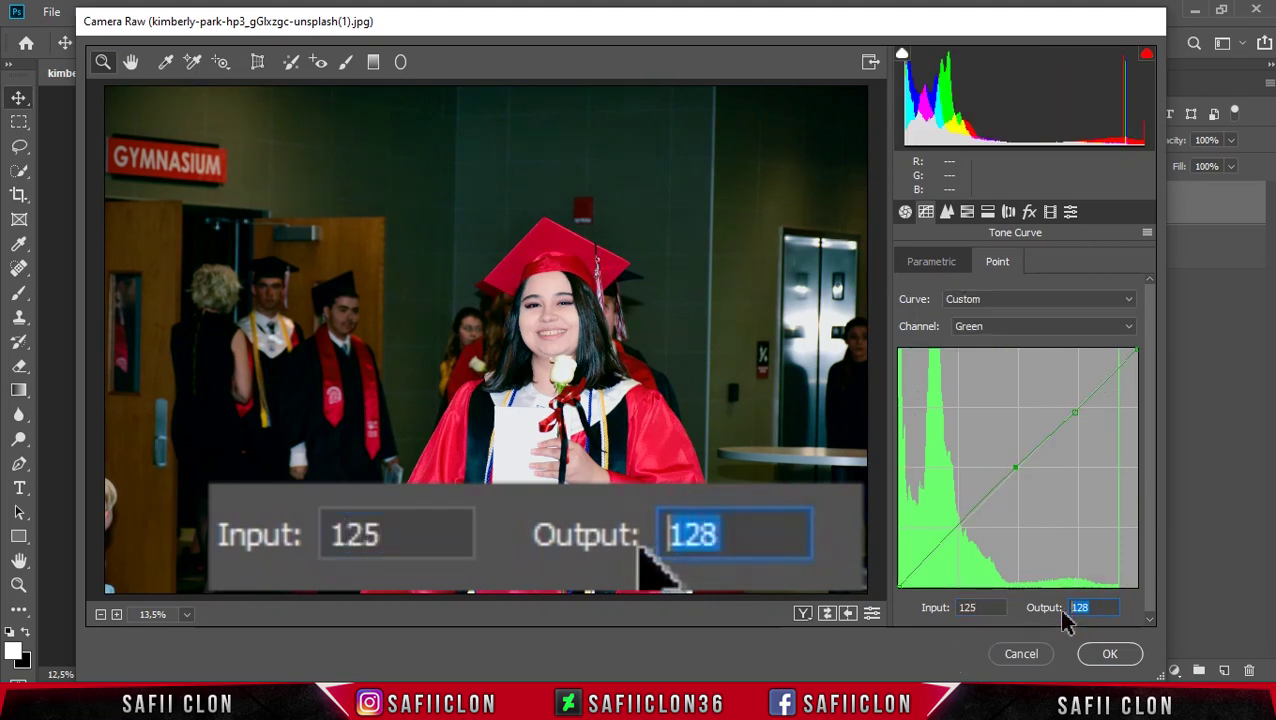
type("129")
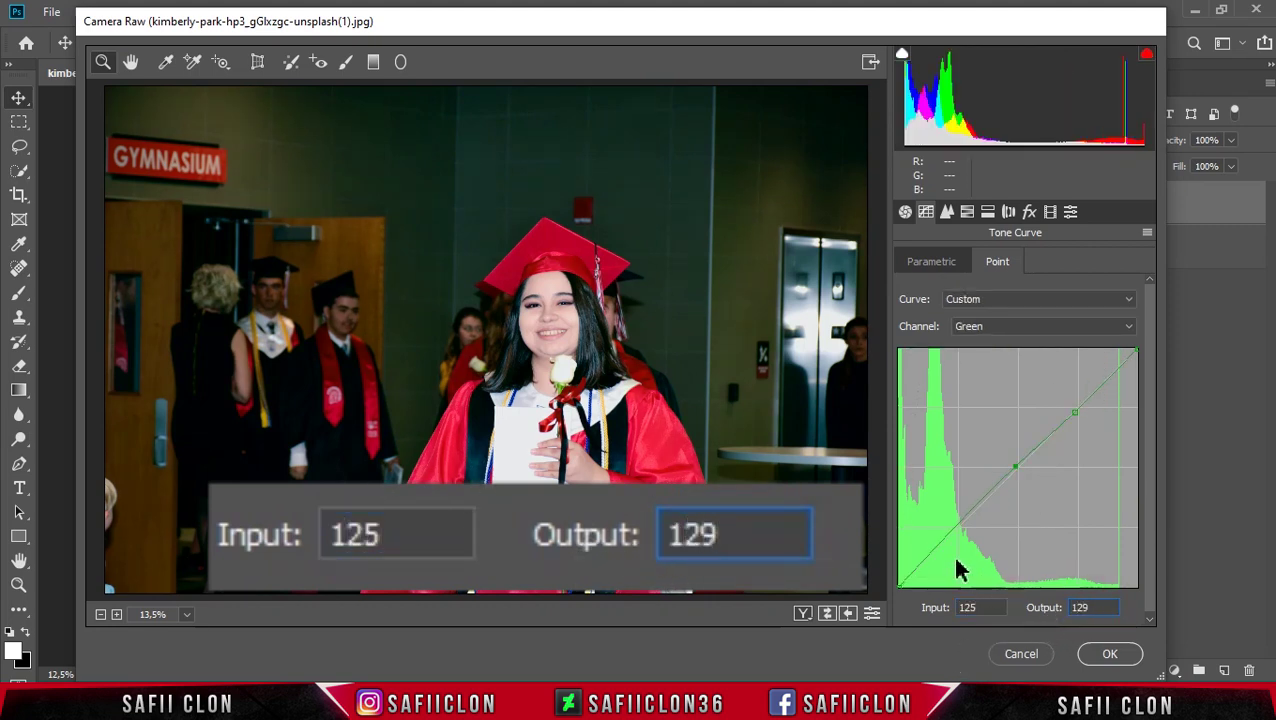
left_click(943, 540)
left_click(966, 607)
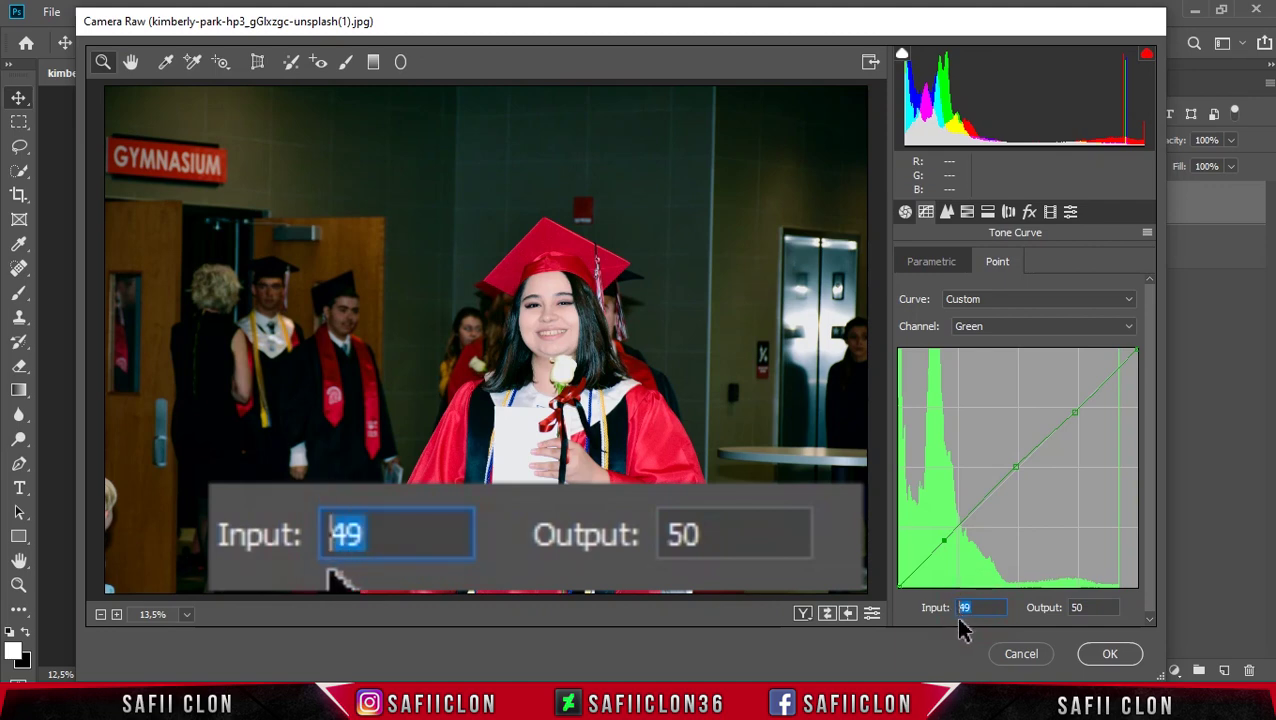
type("32")
left_click(1090, 607)
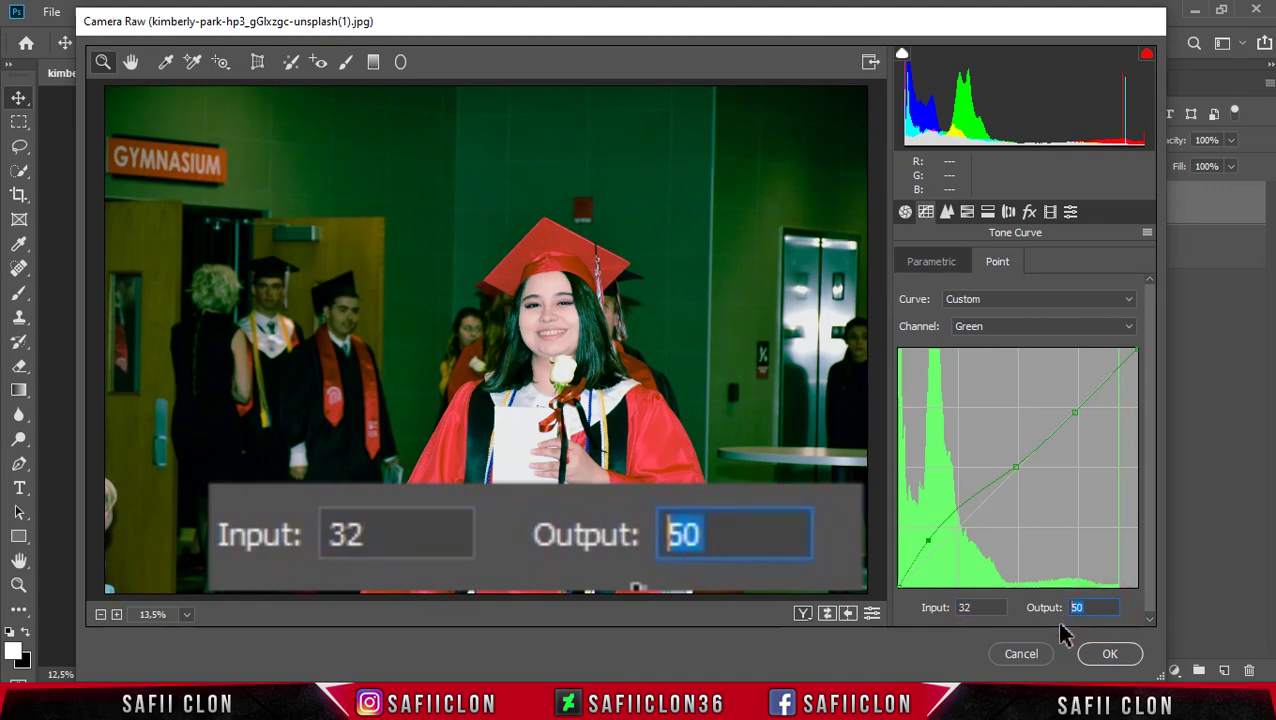
type("34")
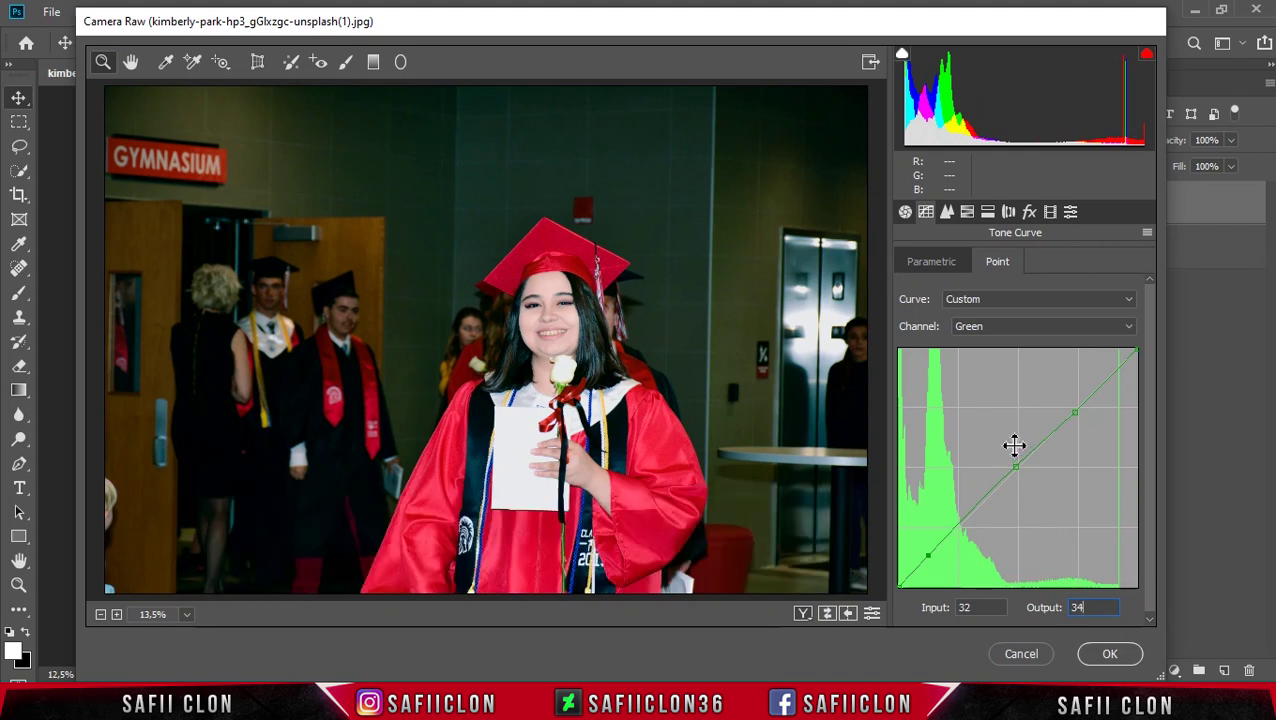
Raise the Detail tab's Sharpening Amount to about 42
left_click(947, 212)
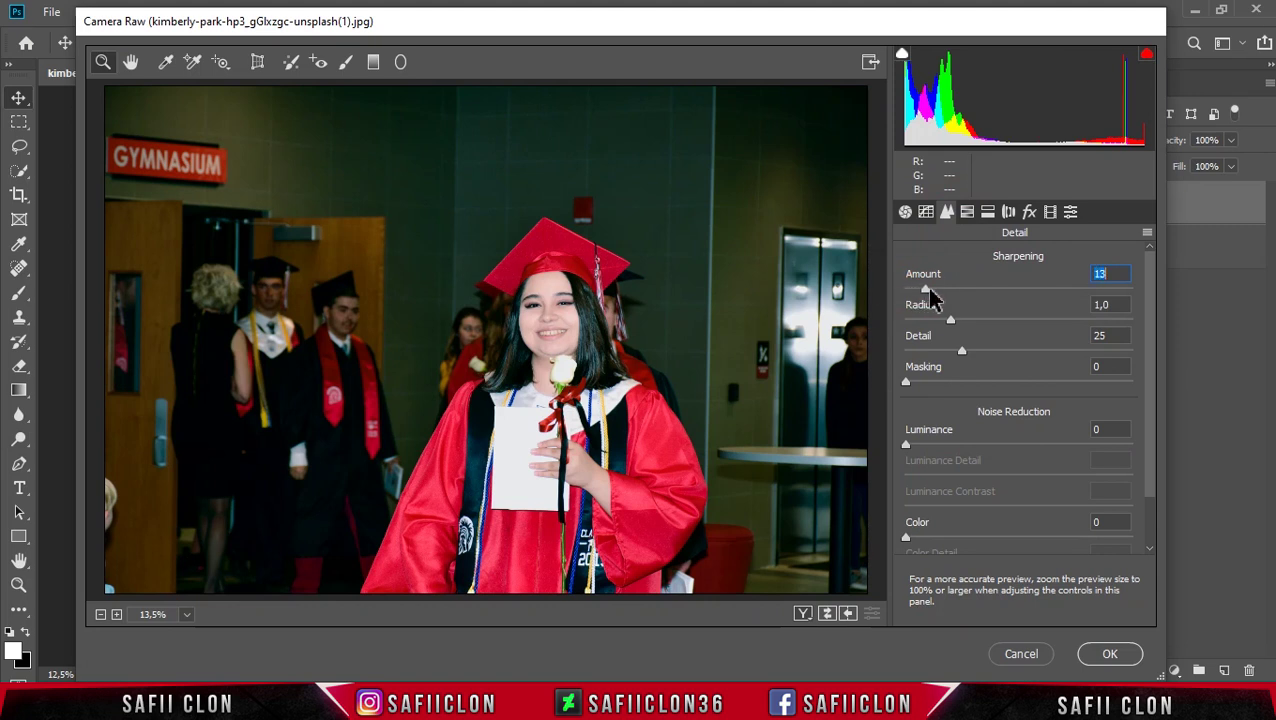
left_click_drag(964, 299, 978, 302)
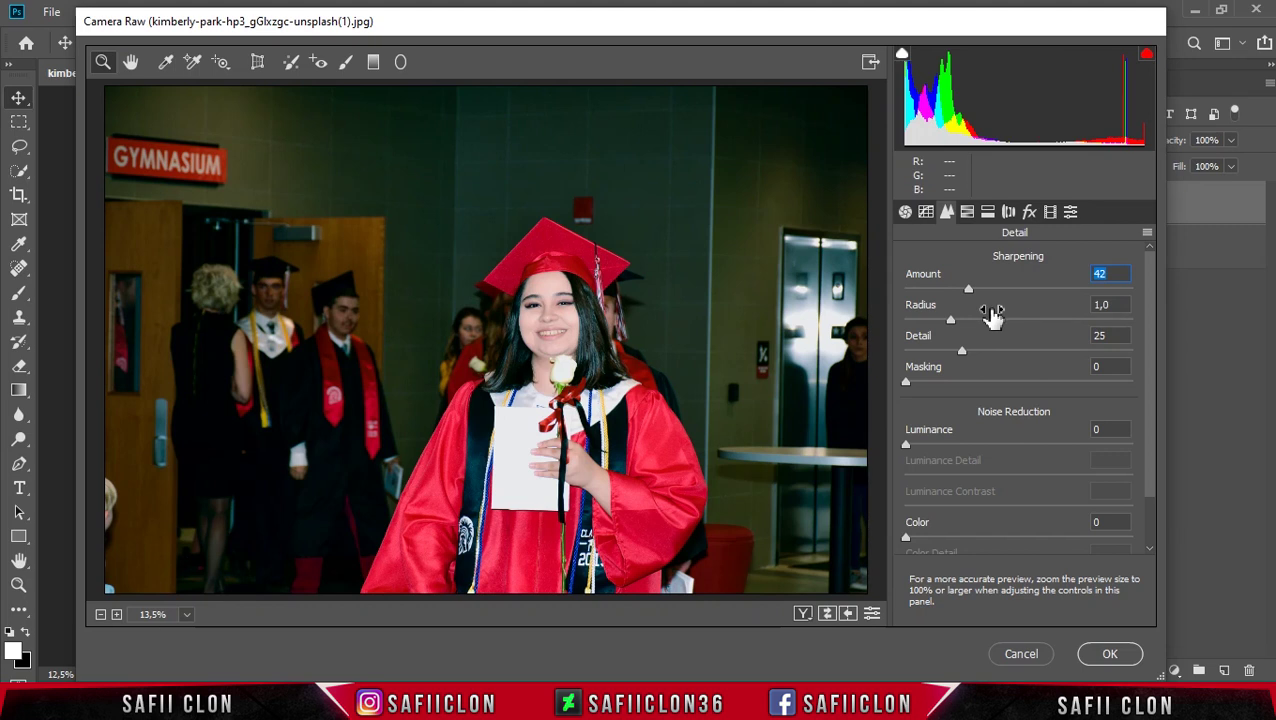
left_click(969, 213)
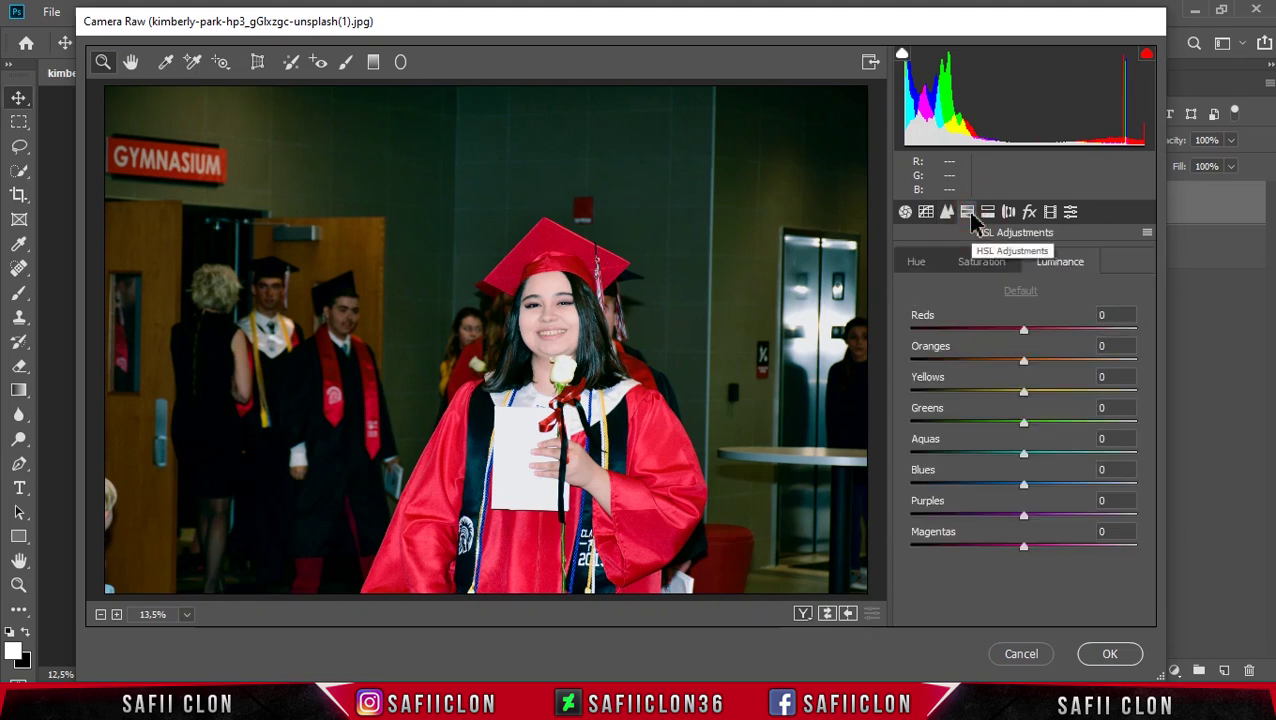
Set HSL Hue Oranges -14, Greens +10 and Saturation Oranges +8, Greens +13
left_click(918, 262)
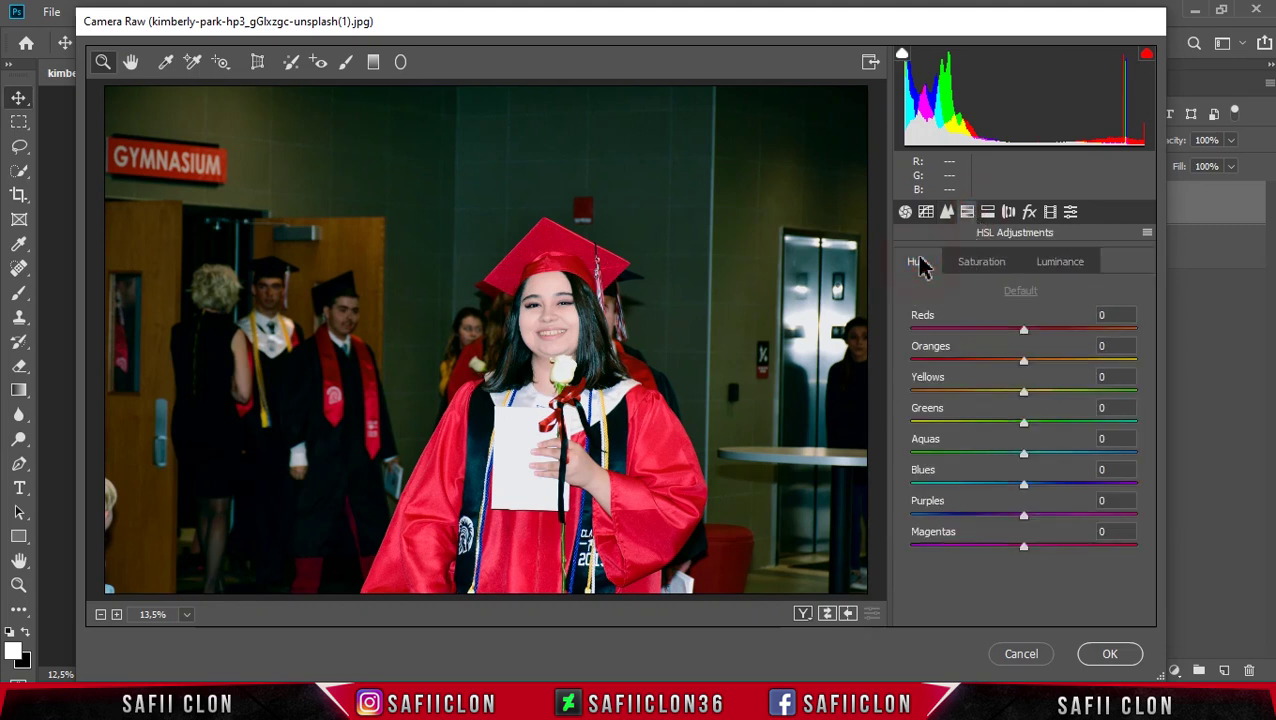
left_click_drag(1024, 362, 1008, 372)
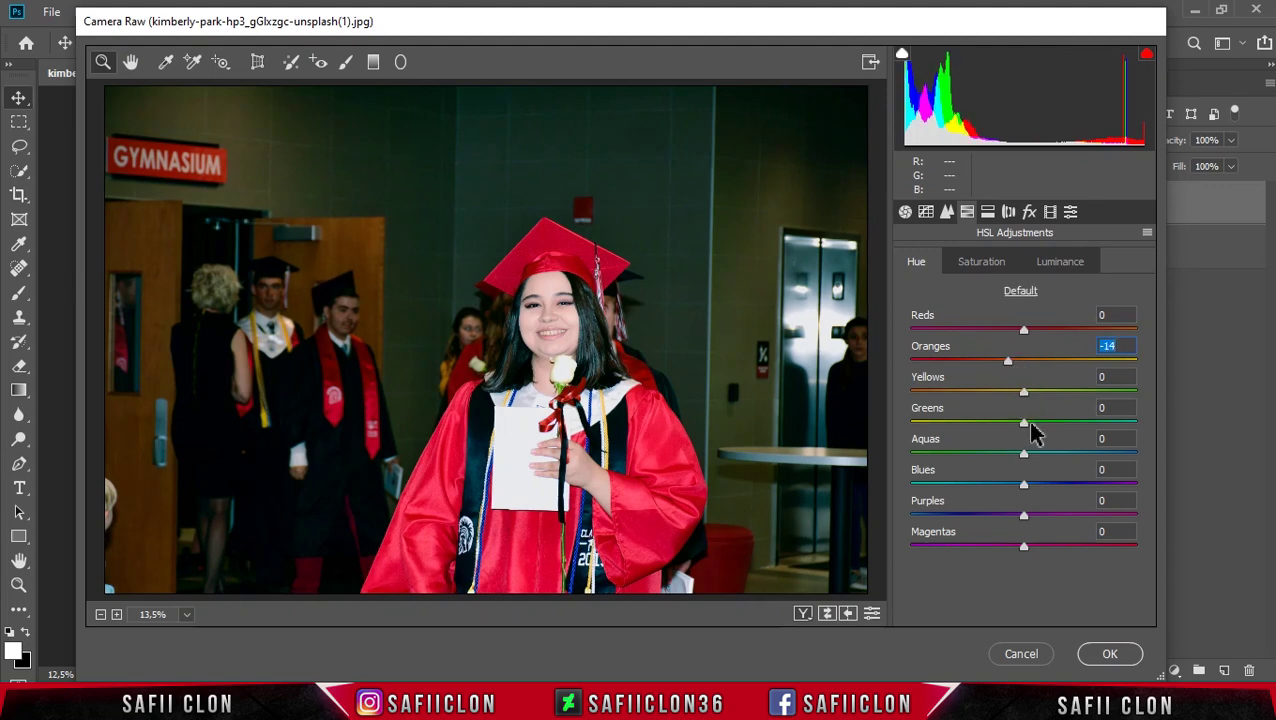
left_click_drag(1027, 421, 1033, 421)
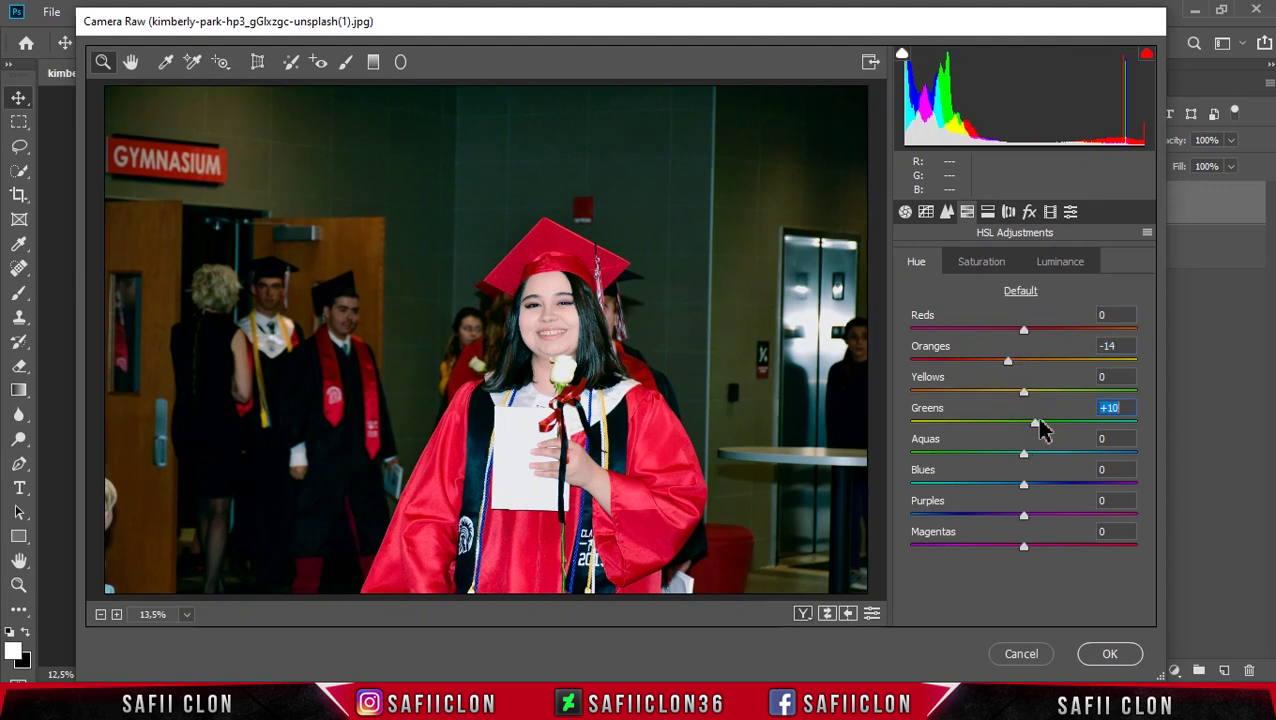
left_click(990, 266)
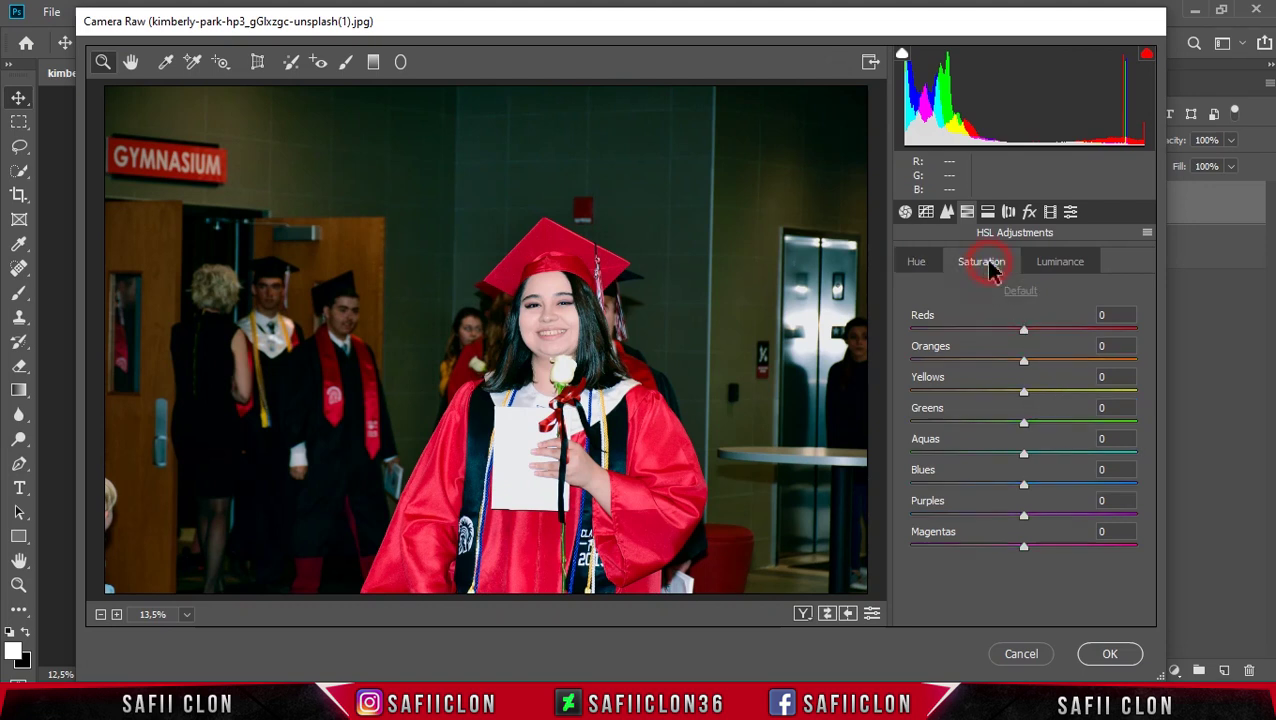
left_click_drag(1024, 361, 1036, 368)
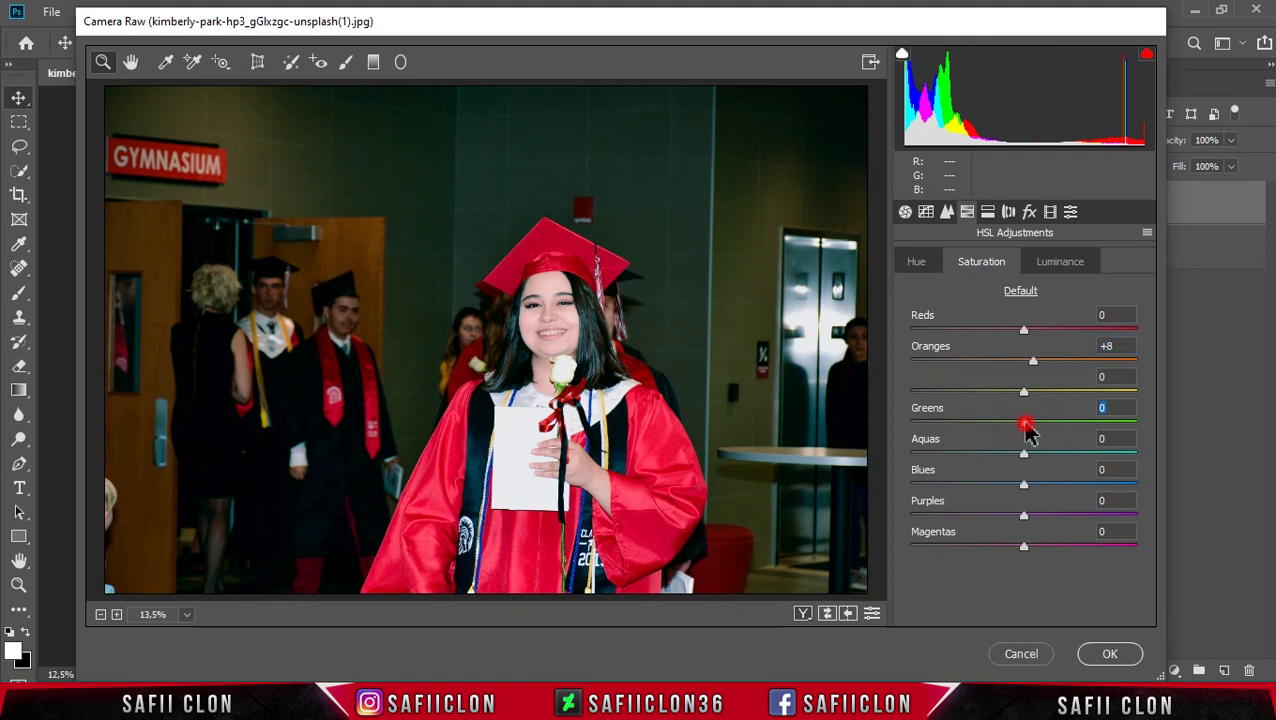
left_click_drag(1025, 422, 1040, 424)
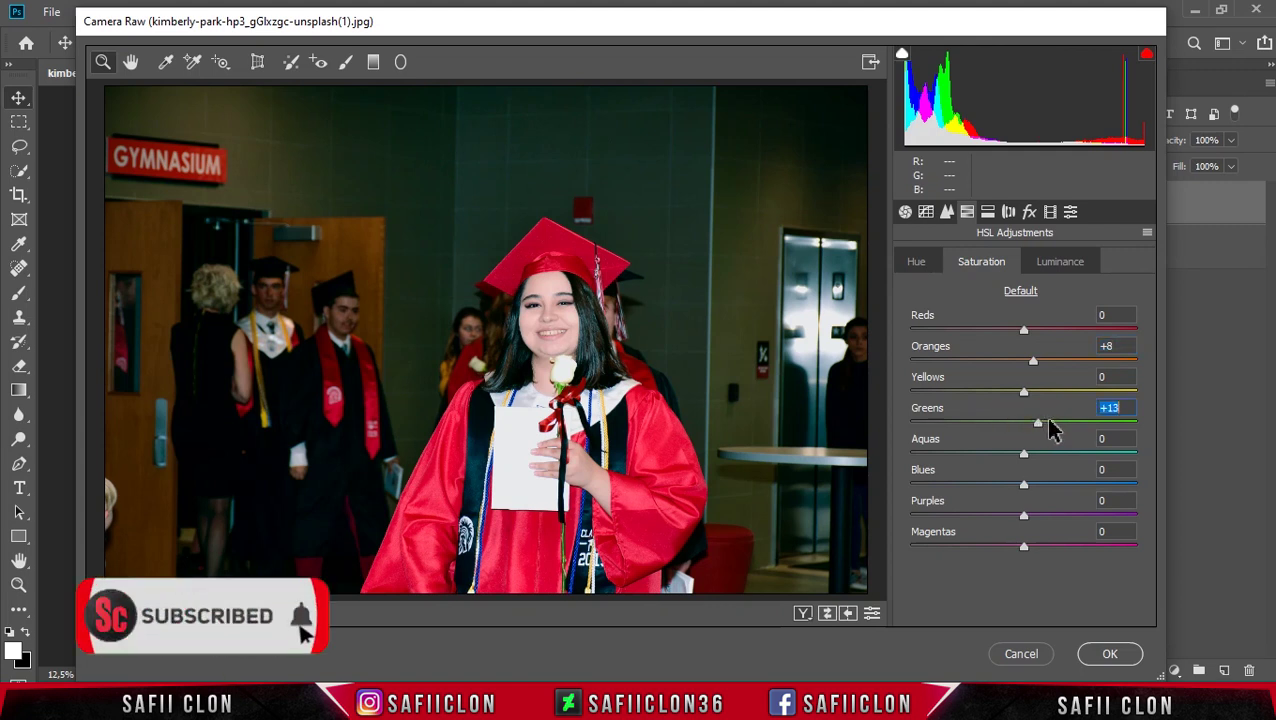
Split-tone with highlights Hue 53, Saturation 13 and shadows Hue 128, Saturation 10
left_click(988, 213)
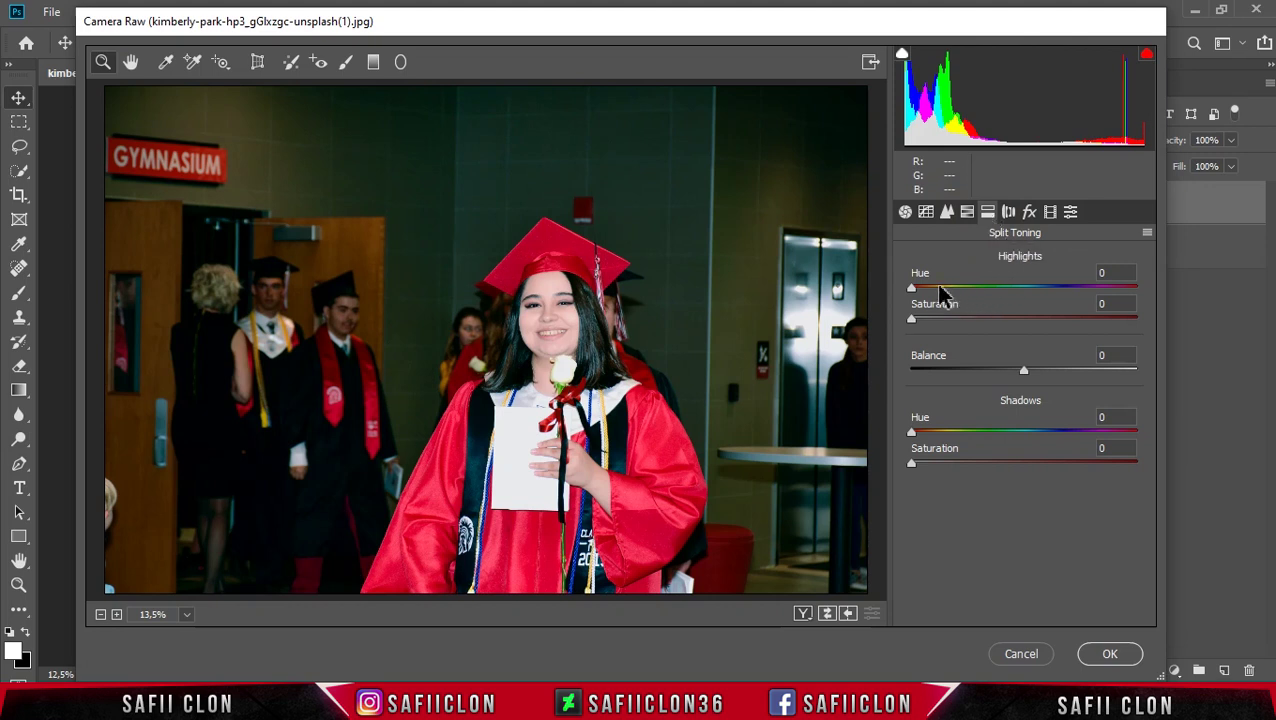
left_click_drag(912, 289, 952, 292)
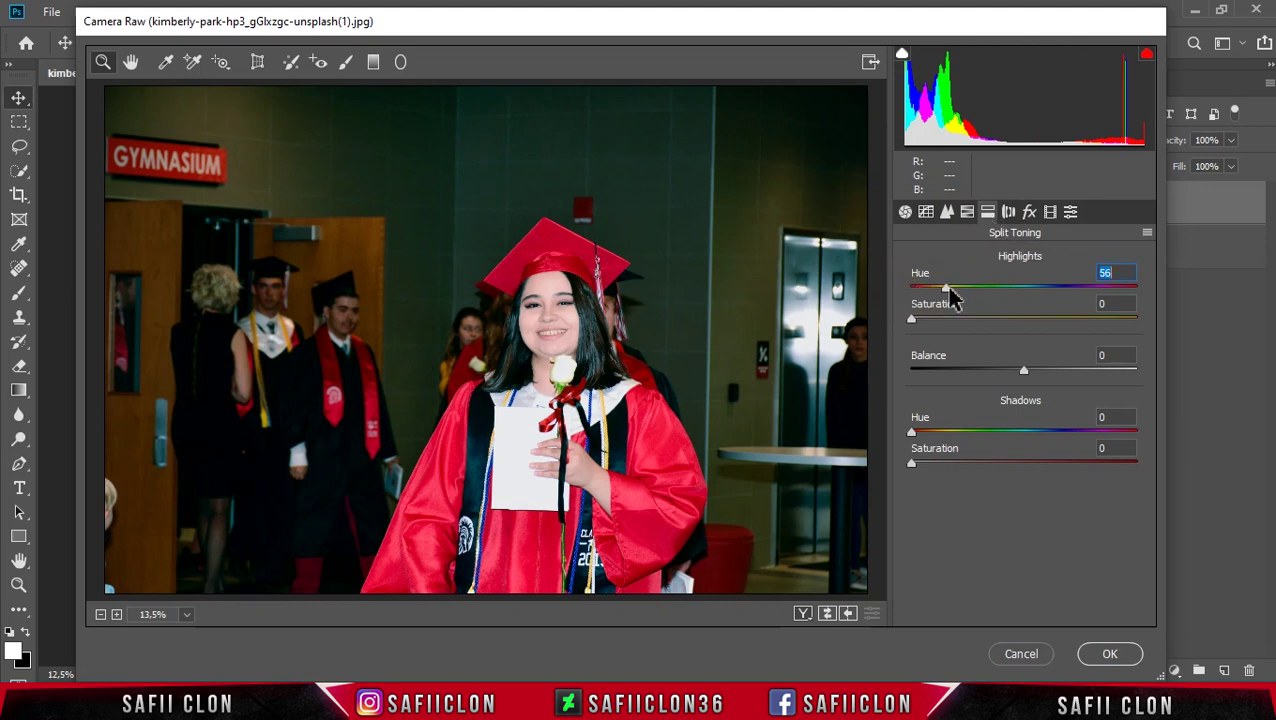
left_click_drag(913, 321, 925, 322)
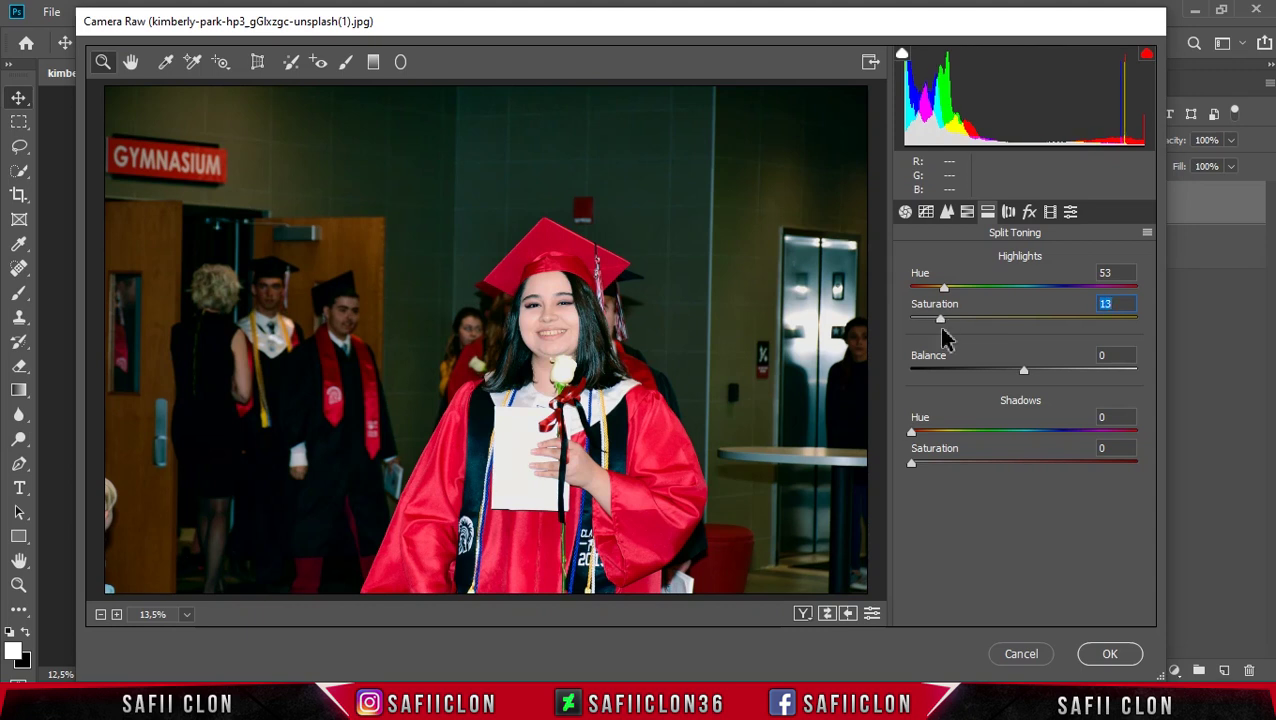
left_click_drag(913, 433, 1014, 433)
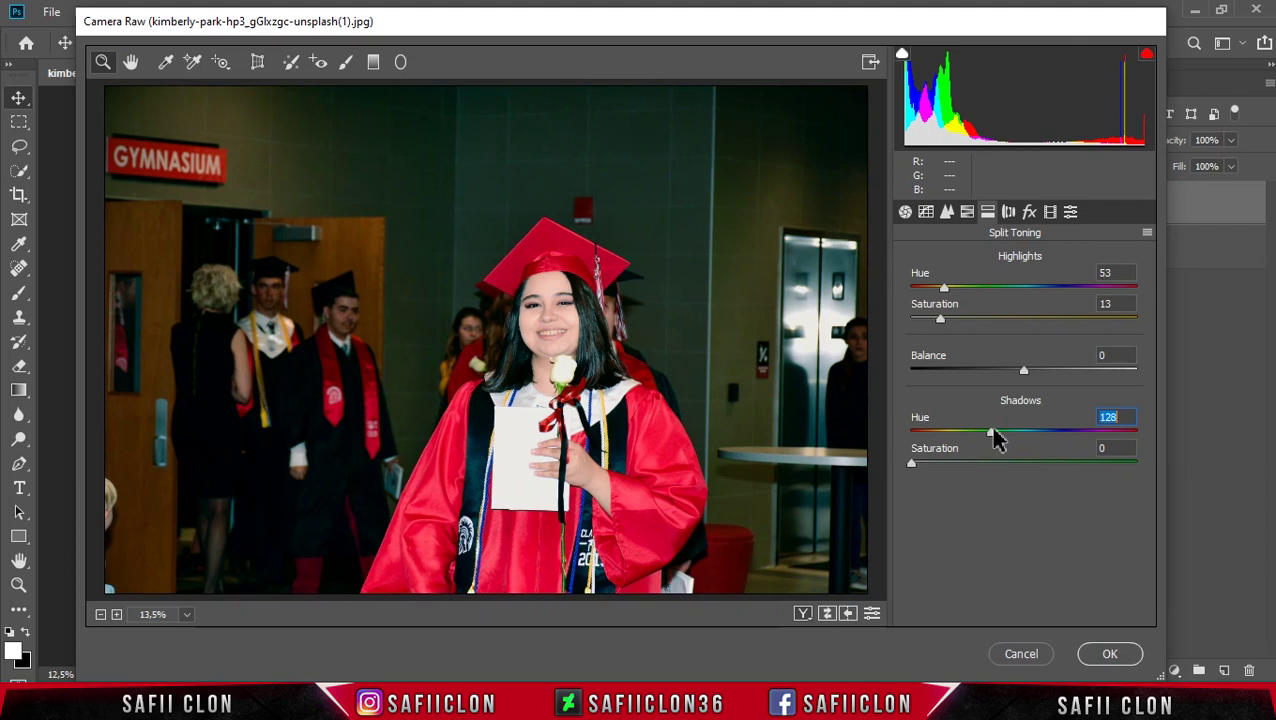
mouse_move(913, 466)
left_mouse_down()
mouse_move(983, 464)
mouse_move(946, 472)
left_mouse_up()
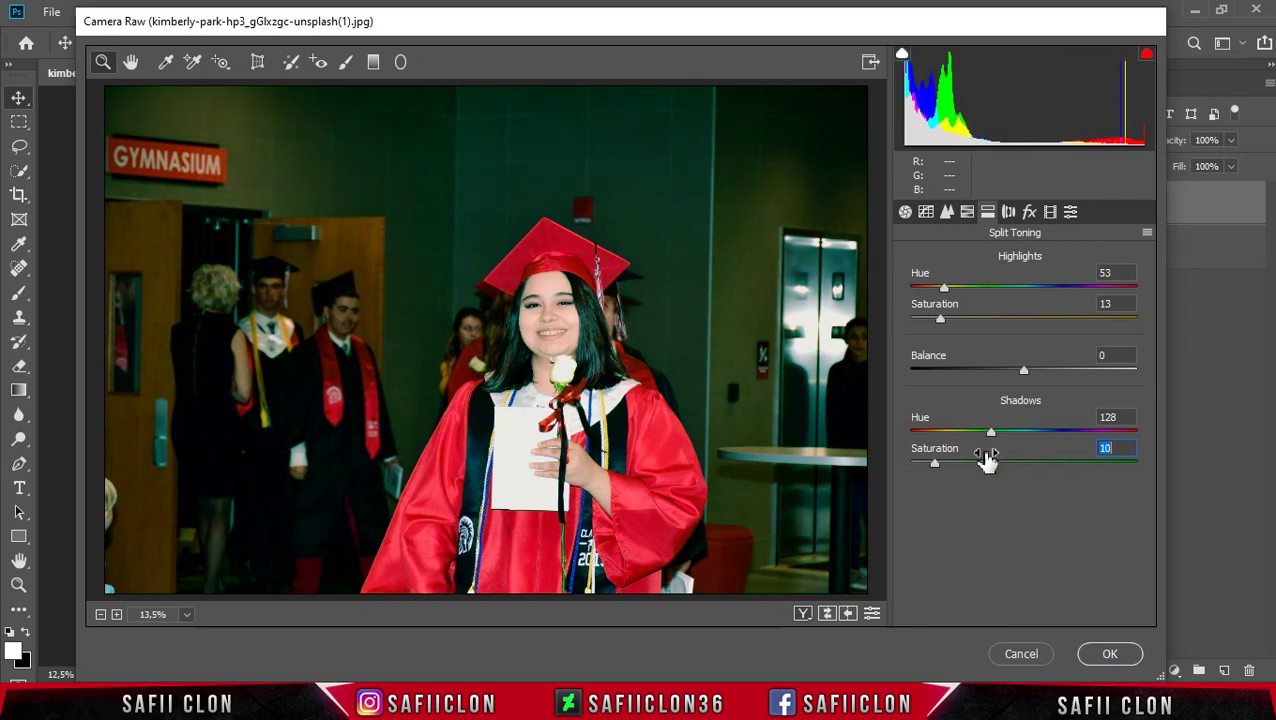
Add a post-crop vignette: Amount -38, Midpoint 38, Roundness +43, Feather 47
left_click(1029, 213)
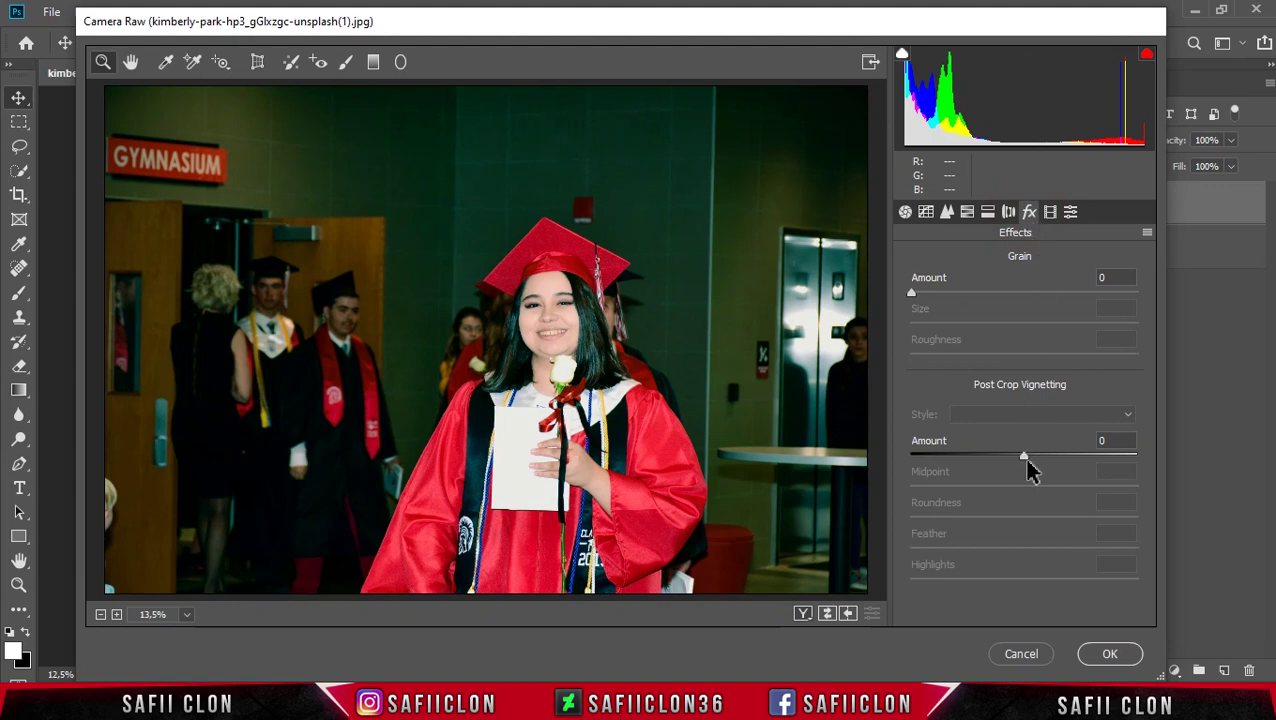
left_click_drag(1024, 455, 984, 455)
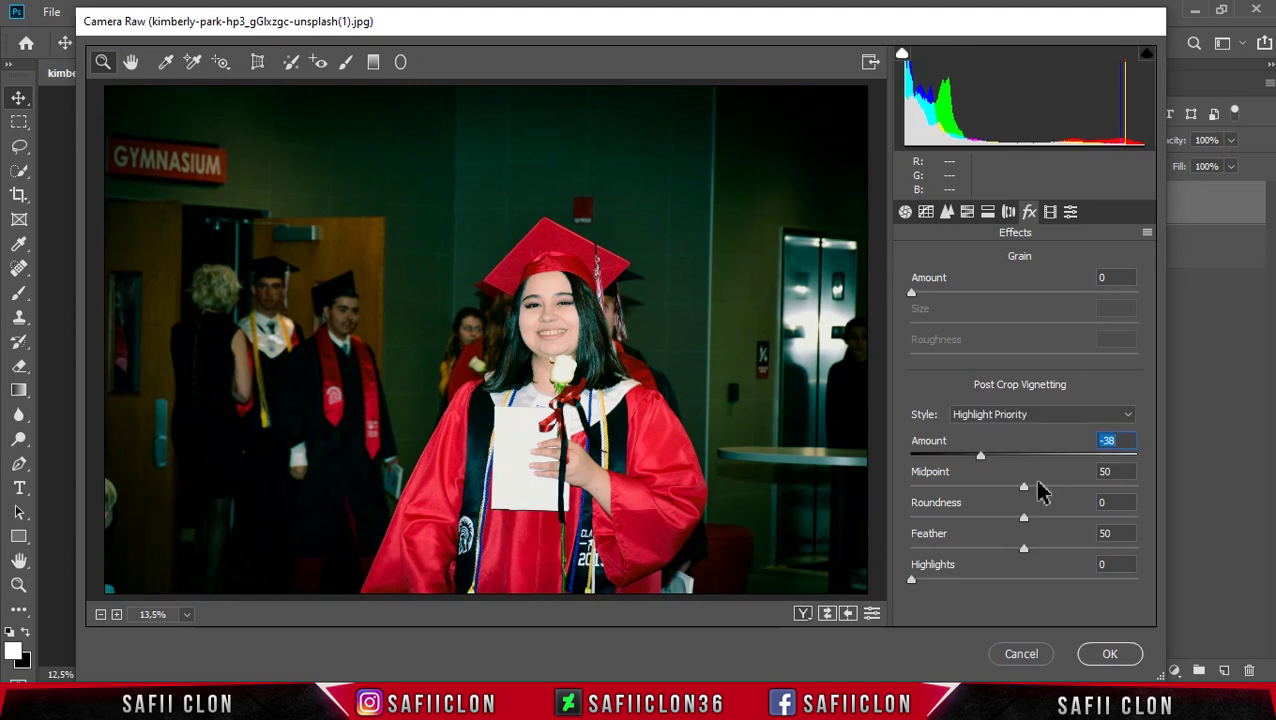
left_click_drag(1024, 488, 997, 489)
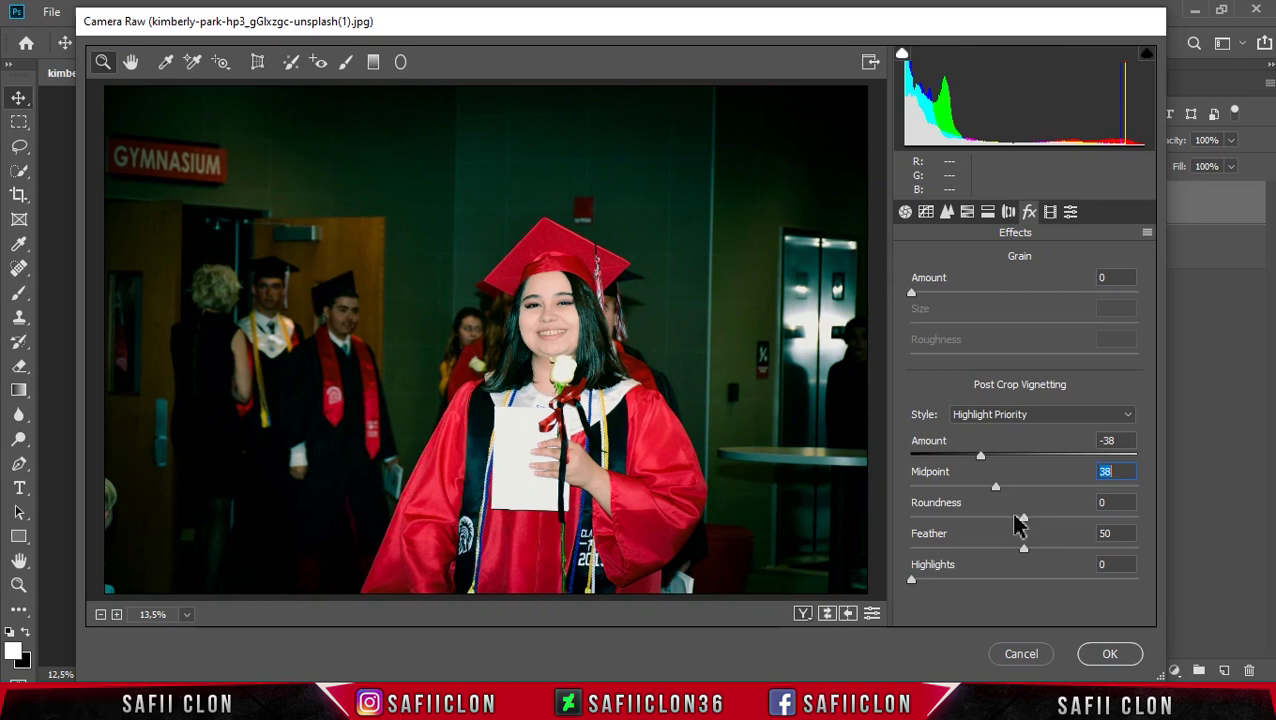
mouse_move(1025, 520)
left_mouse_down()
mouse_move(1078, 527)
mouse_move(1020, 549)
left_mouse_up()
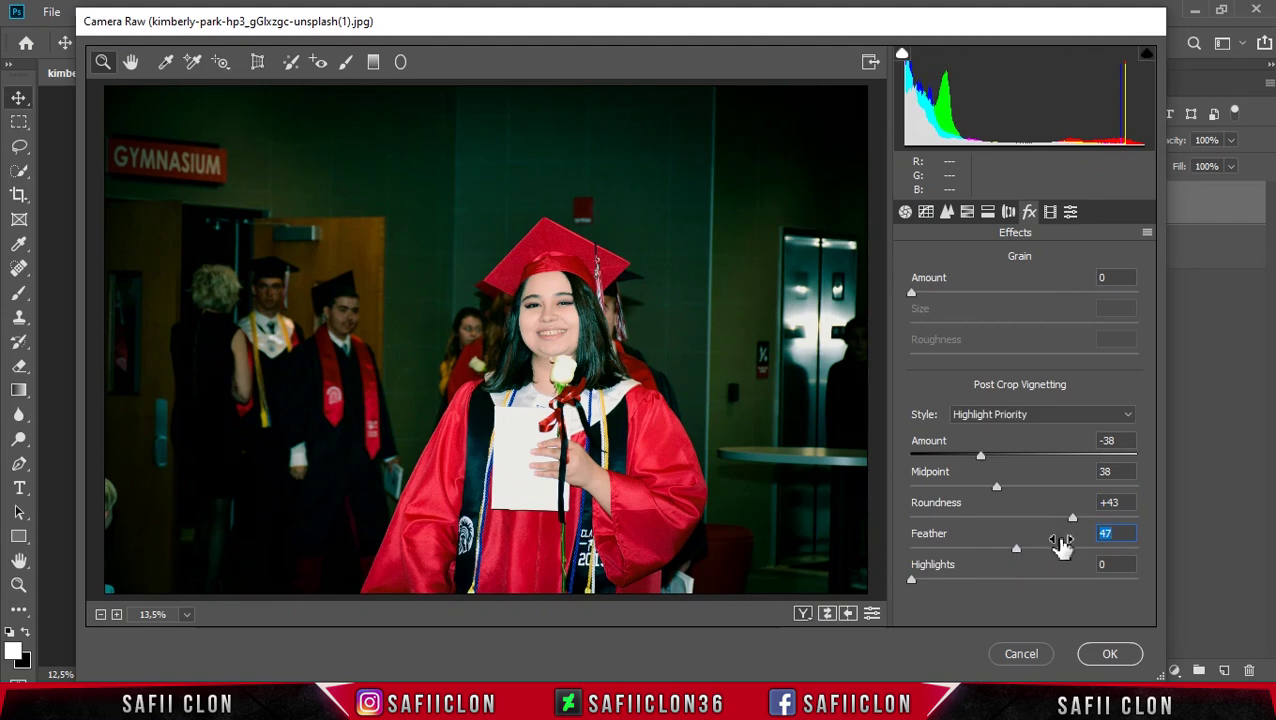
Cycle through the Before/After preview layouts and return to the single edited view
left_click(802, 614)
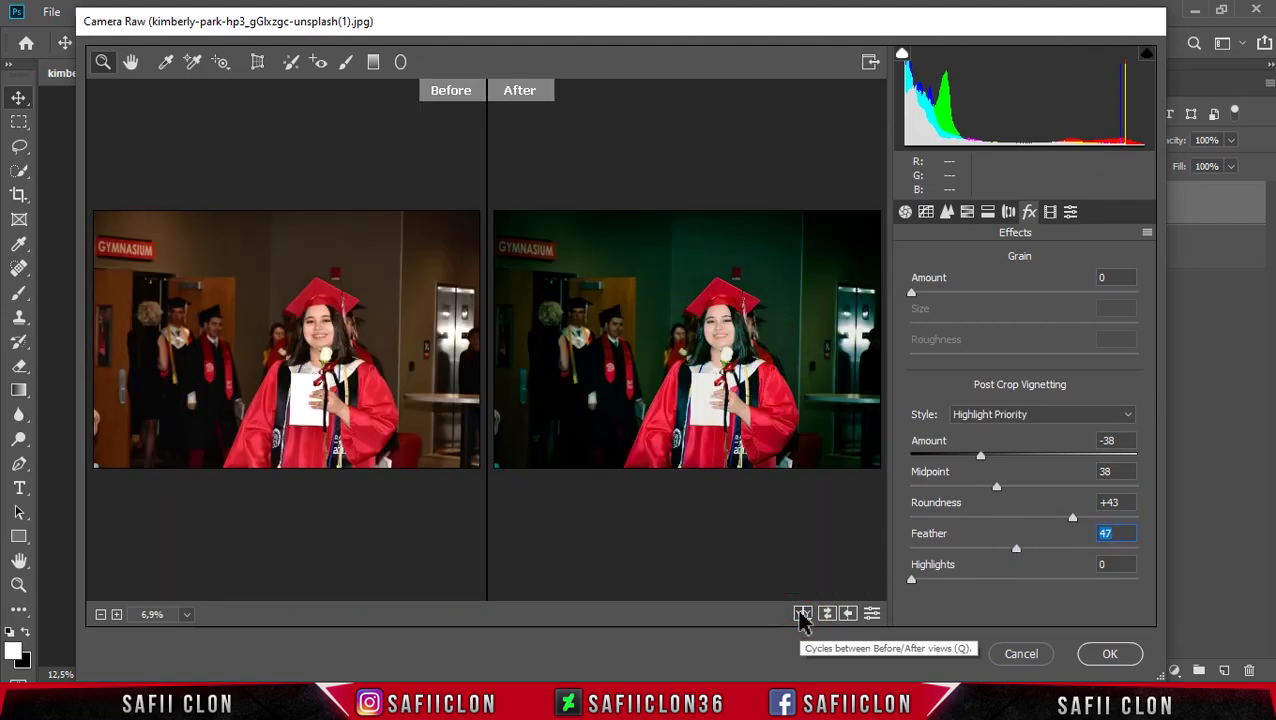
left_click(802, 614)
left_click(802, 614)
left_click(802, 614)
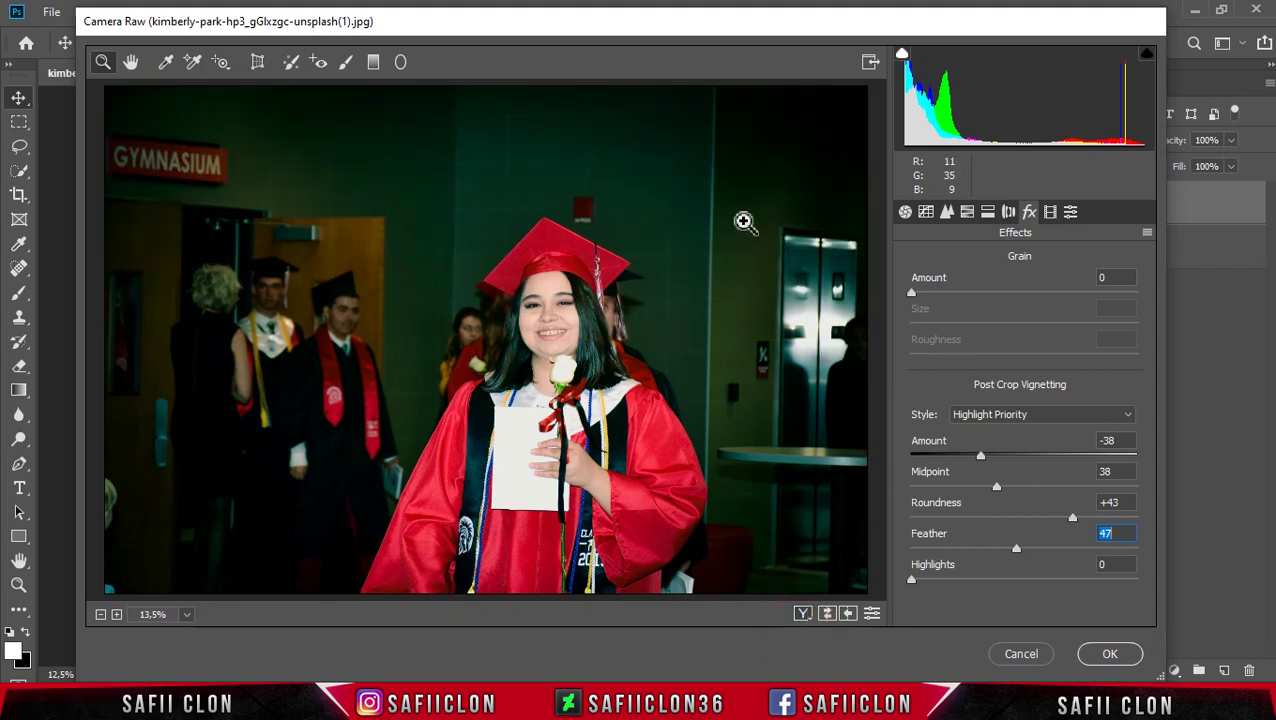
left_click(346, 66)
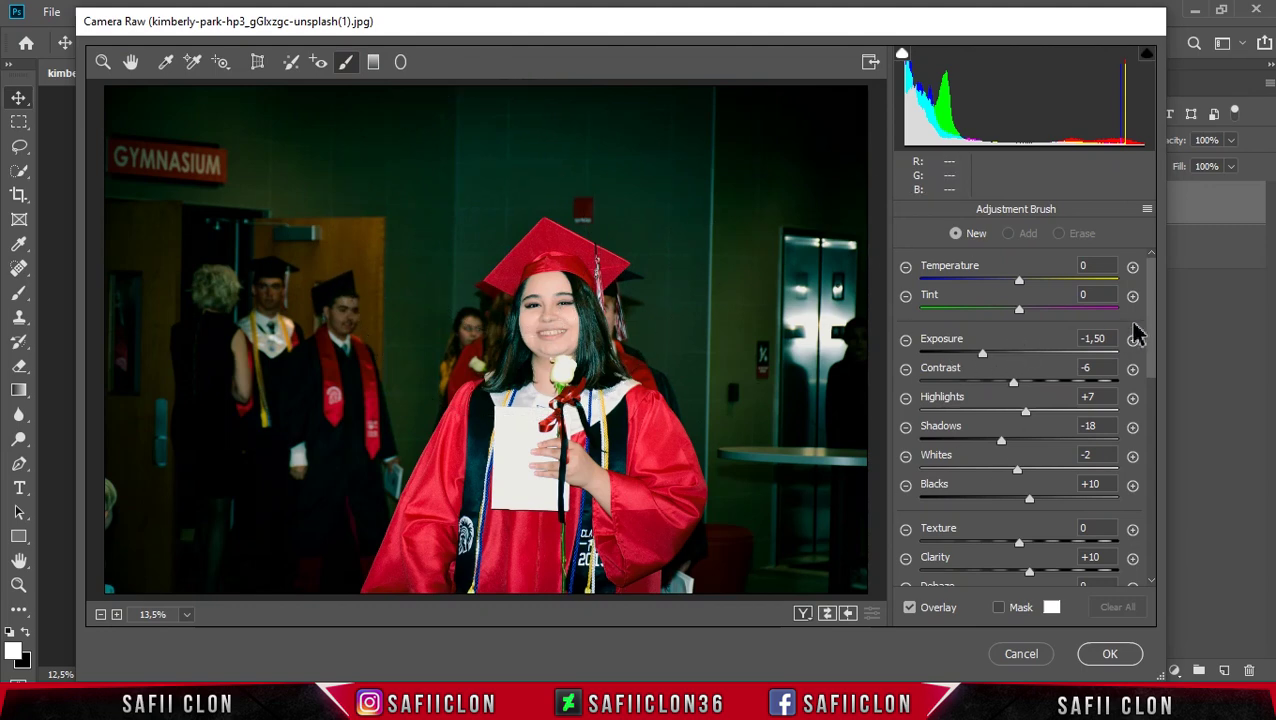
Start an Adjustment Brush with Exposure -1.20 and Highlights +9
left_click_drag(1150, 335, 1153, 565)
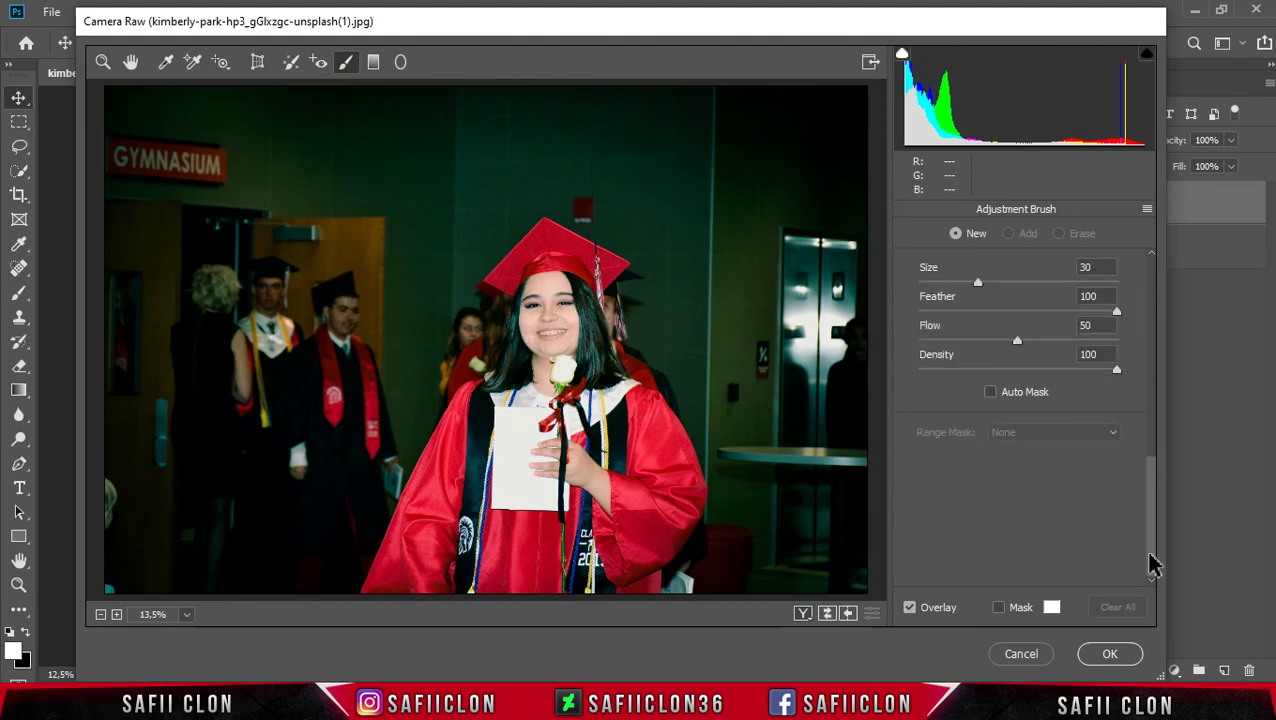
scroll(1153, 510, "up", 2)
scroll(1153, 505, "up", 3)
scroll(1153, 500, "up", 3)
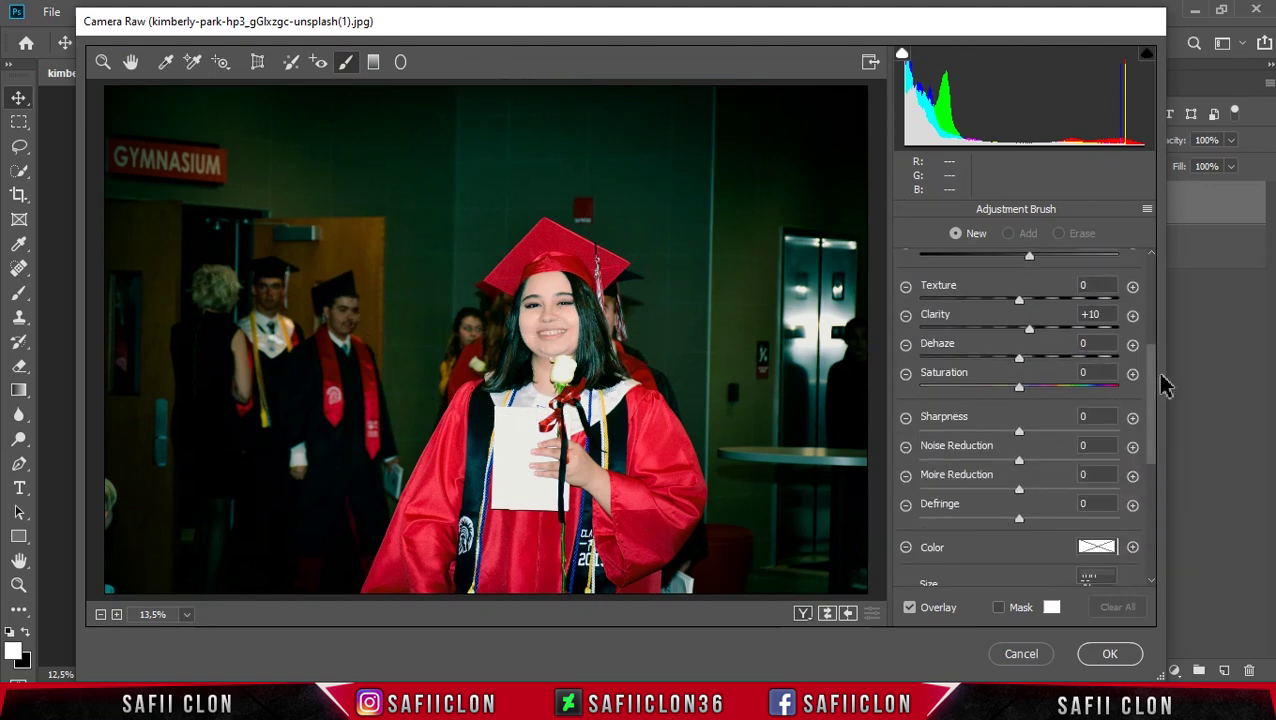
scroll(1155, 490, "up", 3)
scroll(1154, 510, "down", 5)
scroll(1157, 420, "up", 4)
scroll(1159, 285, "up", 4)
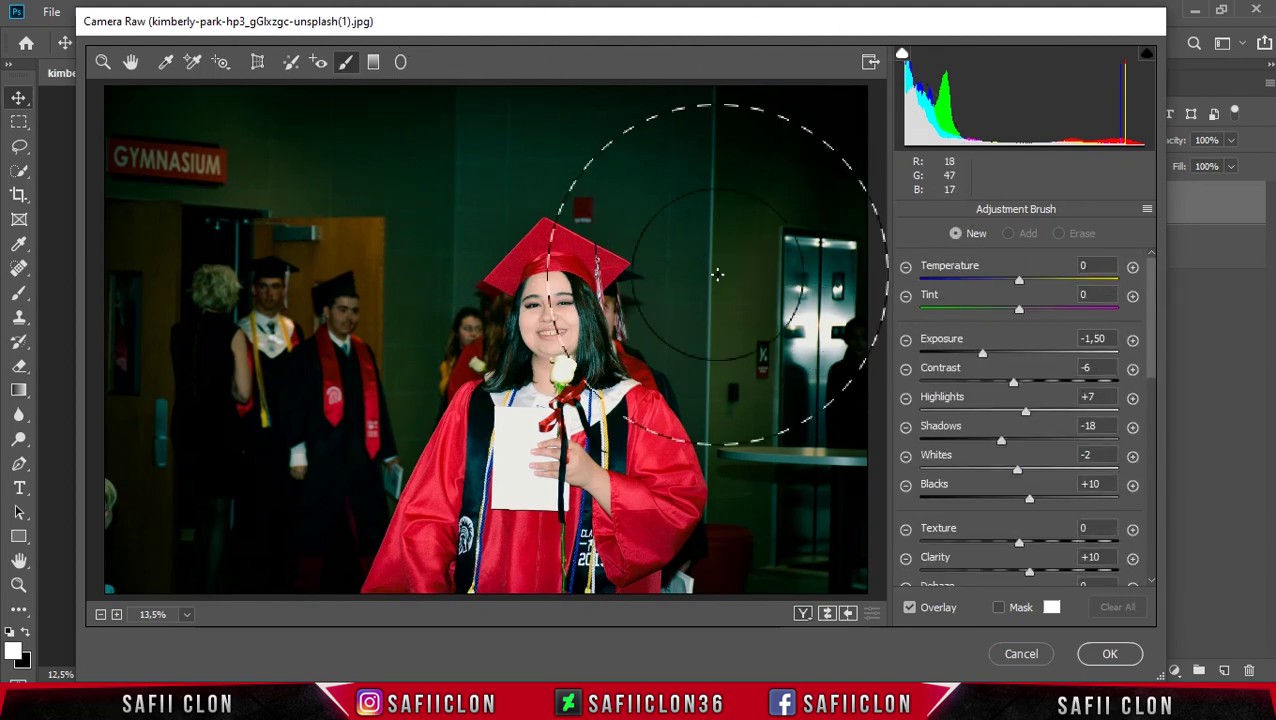
left_click(247, 294)
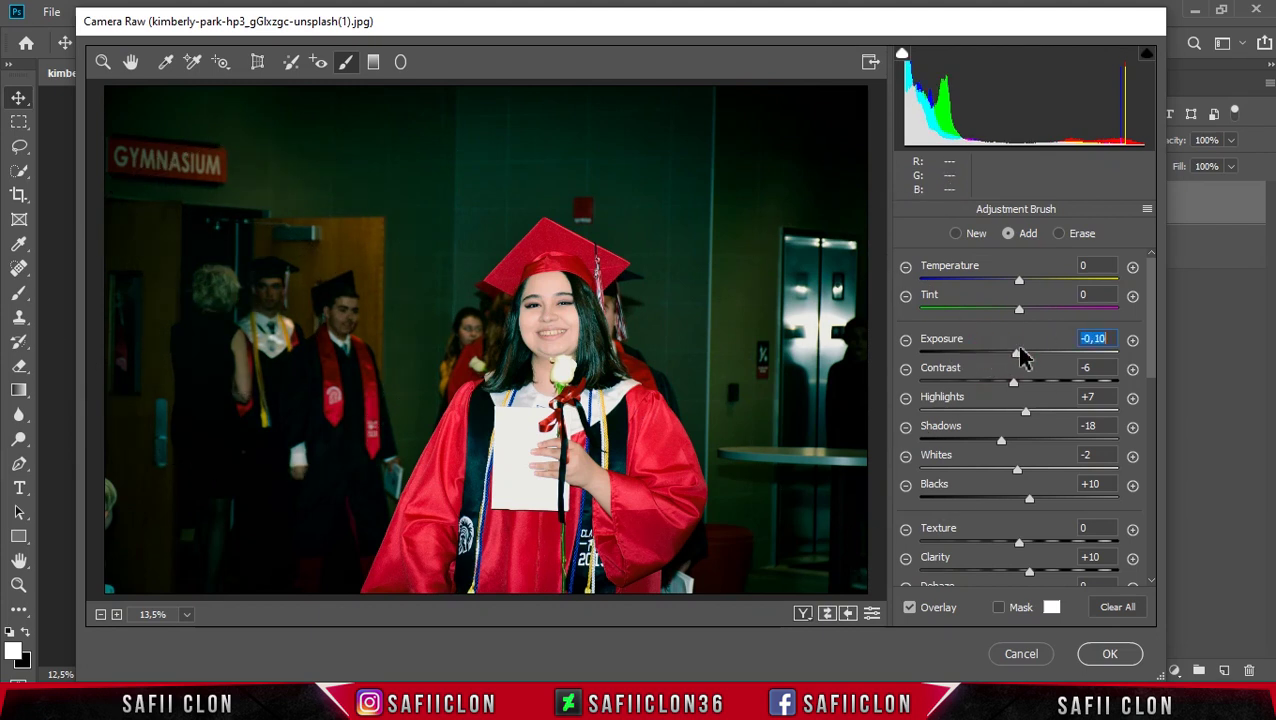
left_click_drag(987, 358, 1000, 358)
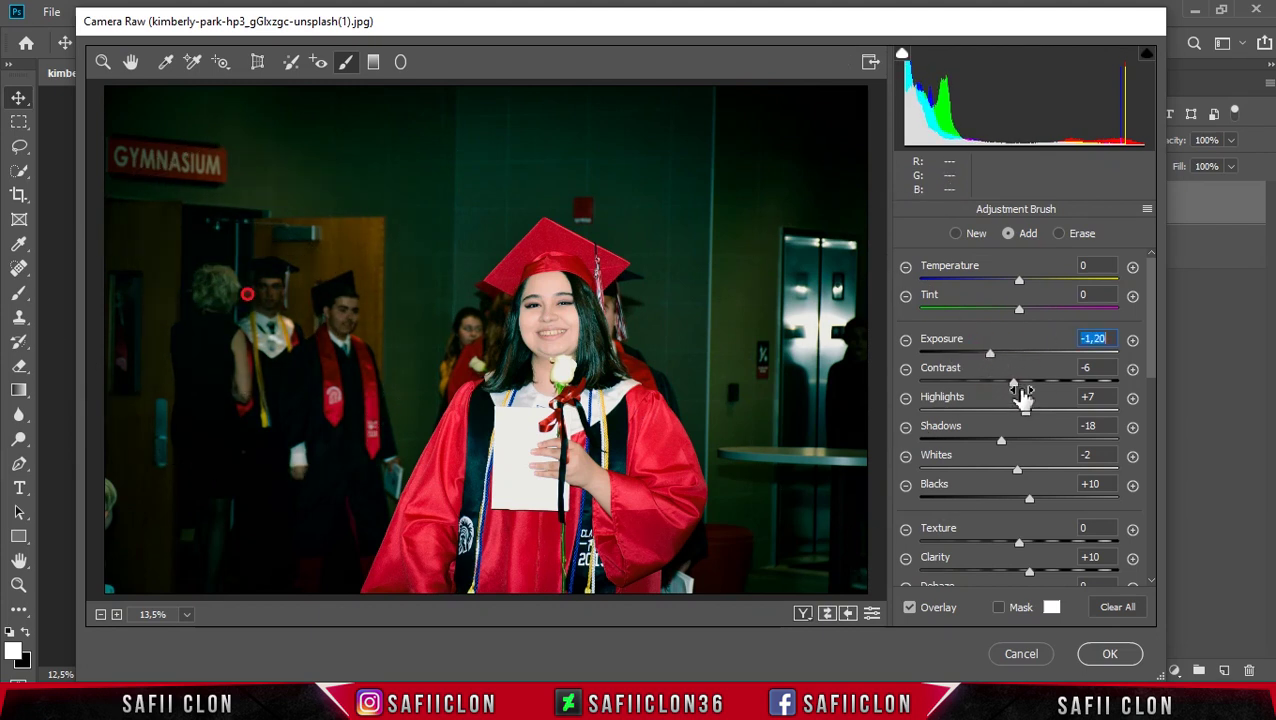
left_click_drag(1025, 413, 1027, 413)
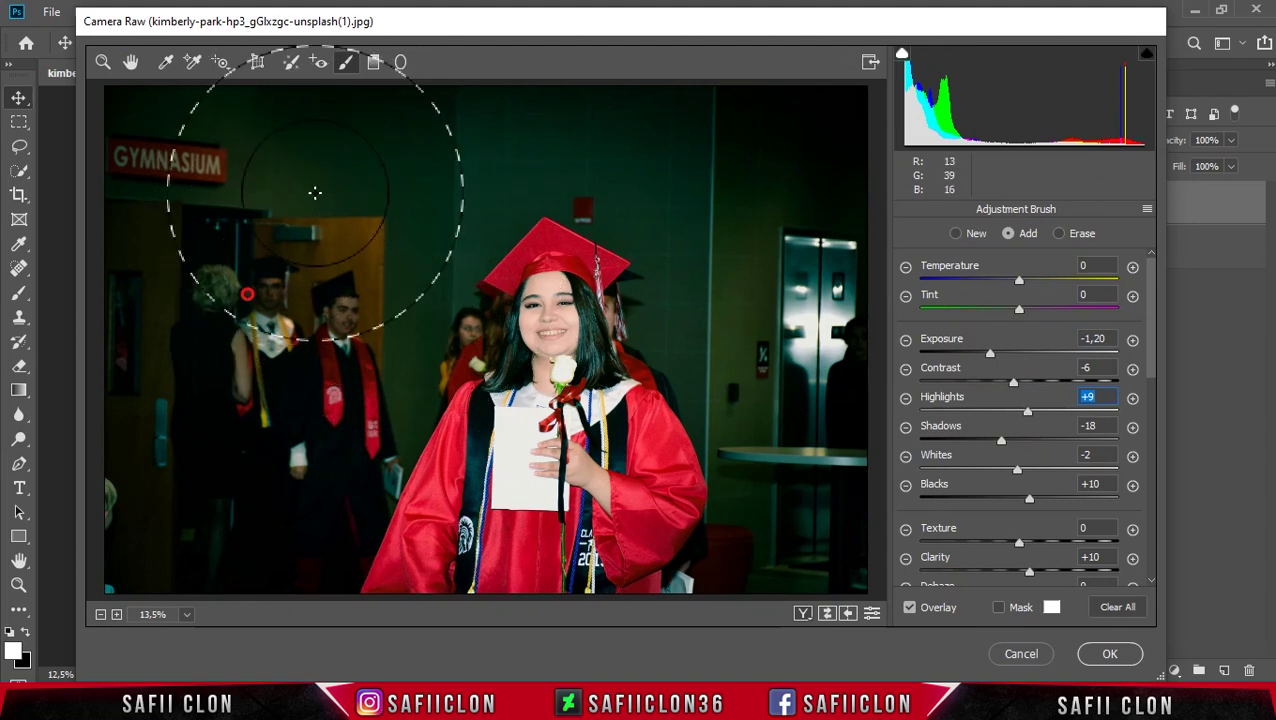
Paint darkening over the background figures and doors, then nudge Clarity to +11
mouse_move(251, 216)
left_mouse_down()
mouse_move(177, 214)
mouse_move(172, 395)
left_mouse_up()
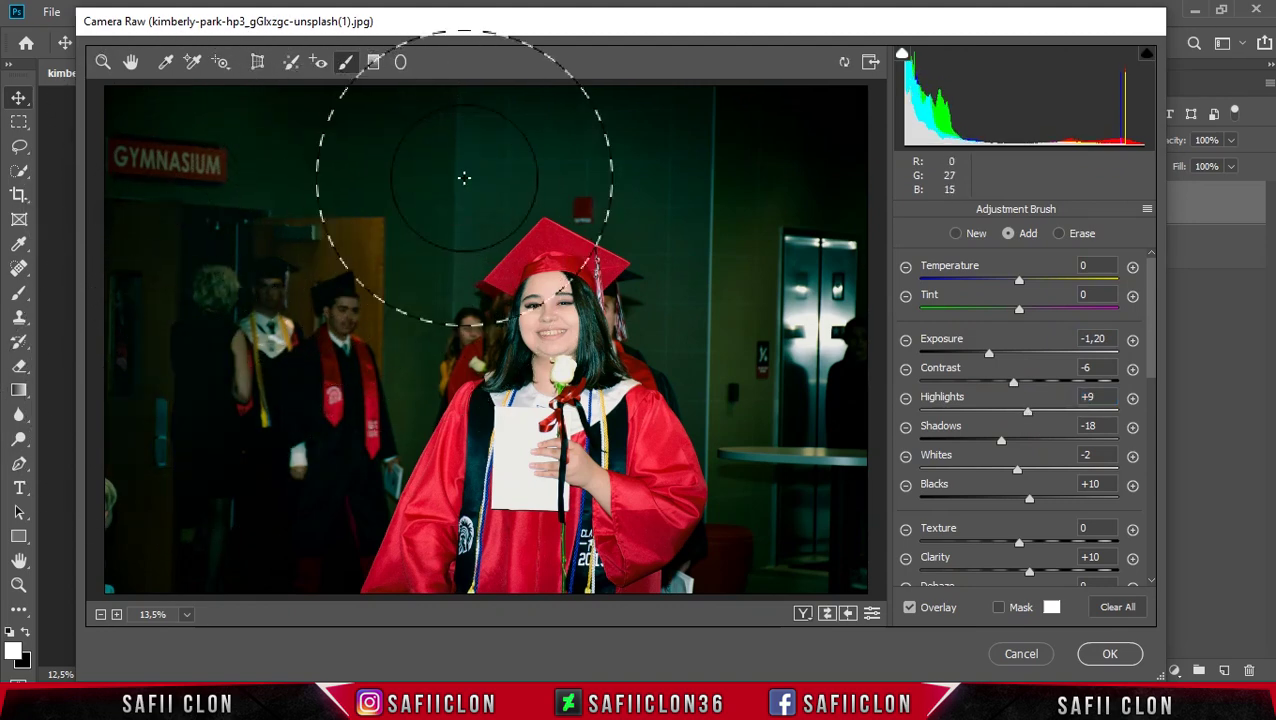
left_click_drag(766, 310, 772, 336)
left_click_drag(325, 327, 142, 383)
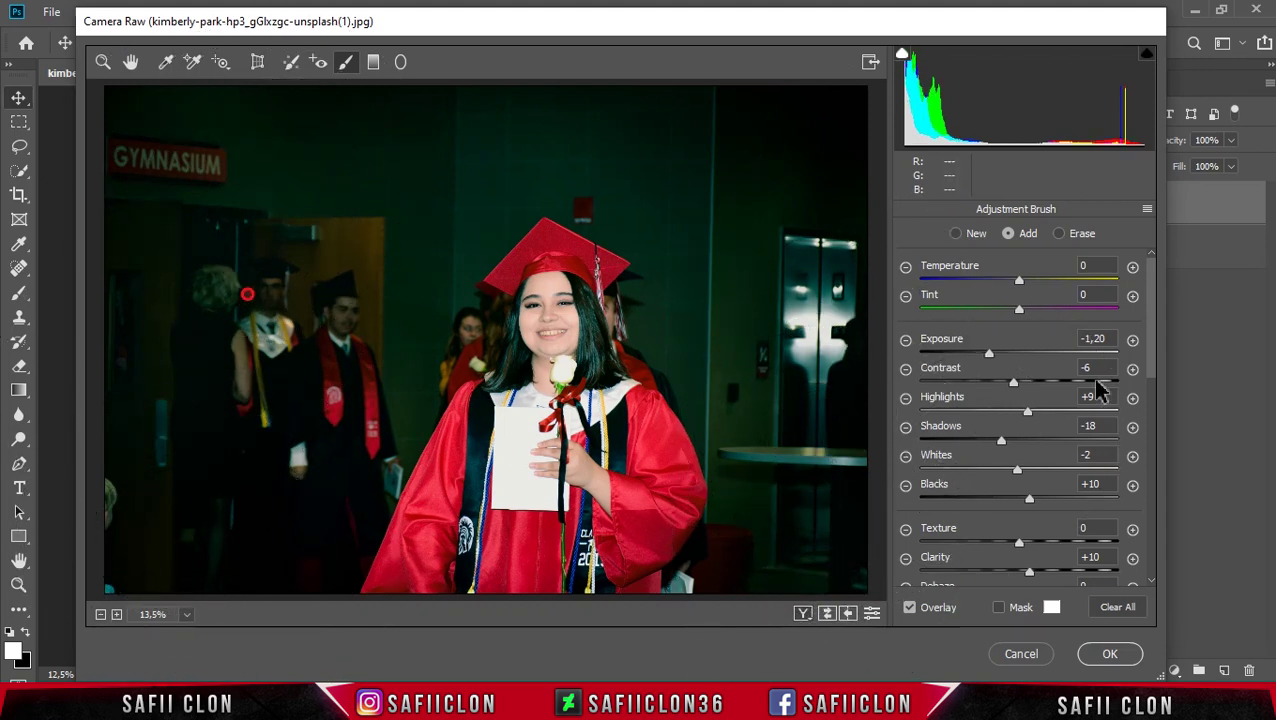
scroll(1155, 340, "down", 1)
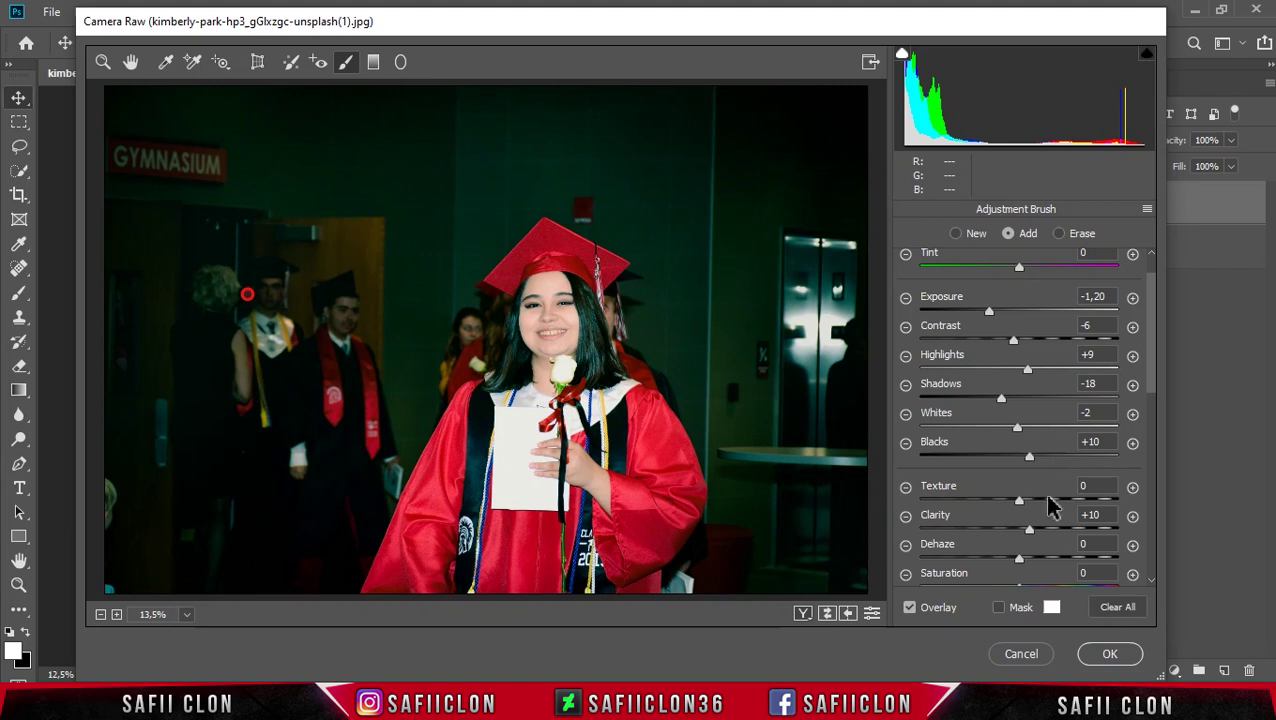
left_click_drag(1032, 530, 1034, 531)
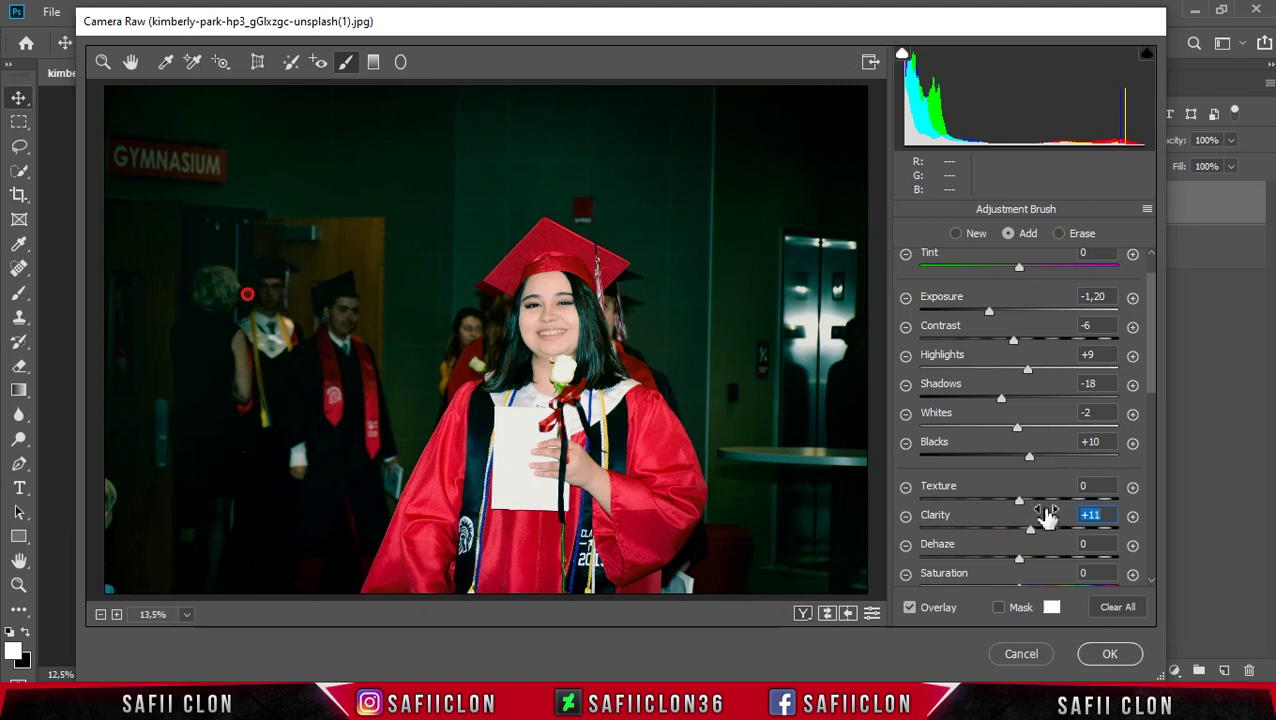
Check the Before/After layouts, then apply the Camera Raw edits with OK
left_click(104, 64)
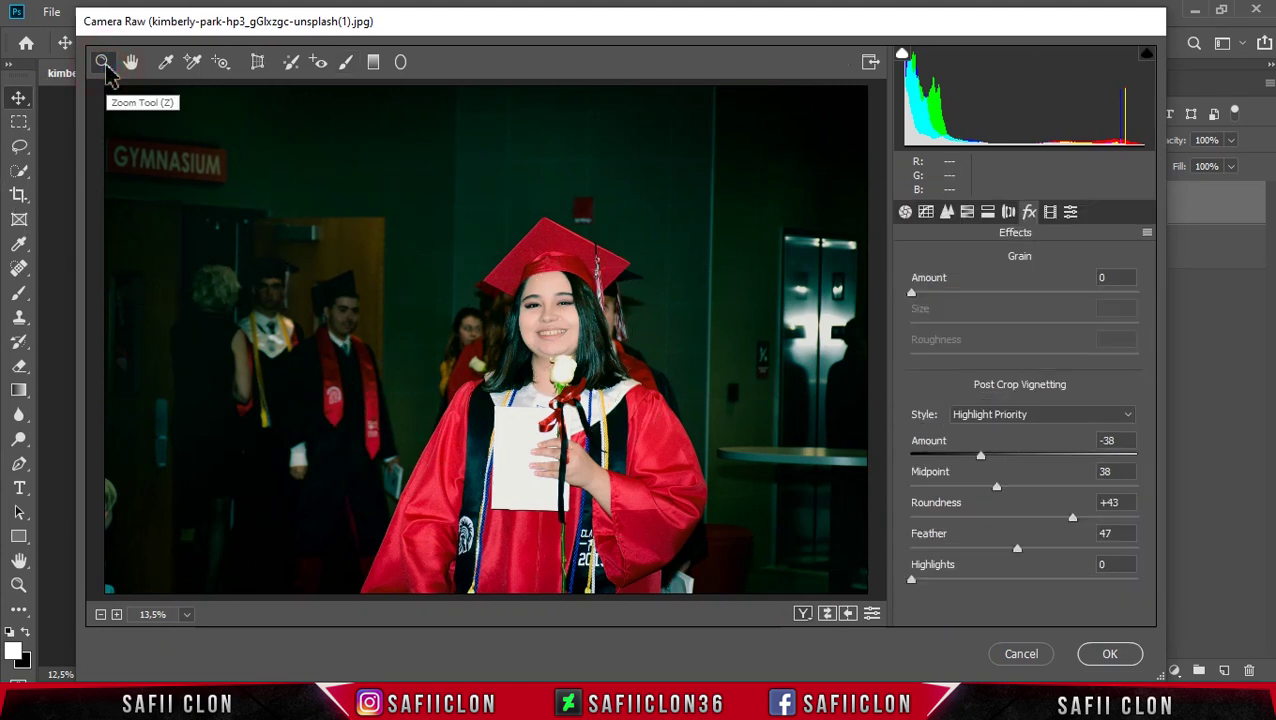
left_click(805, 616)
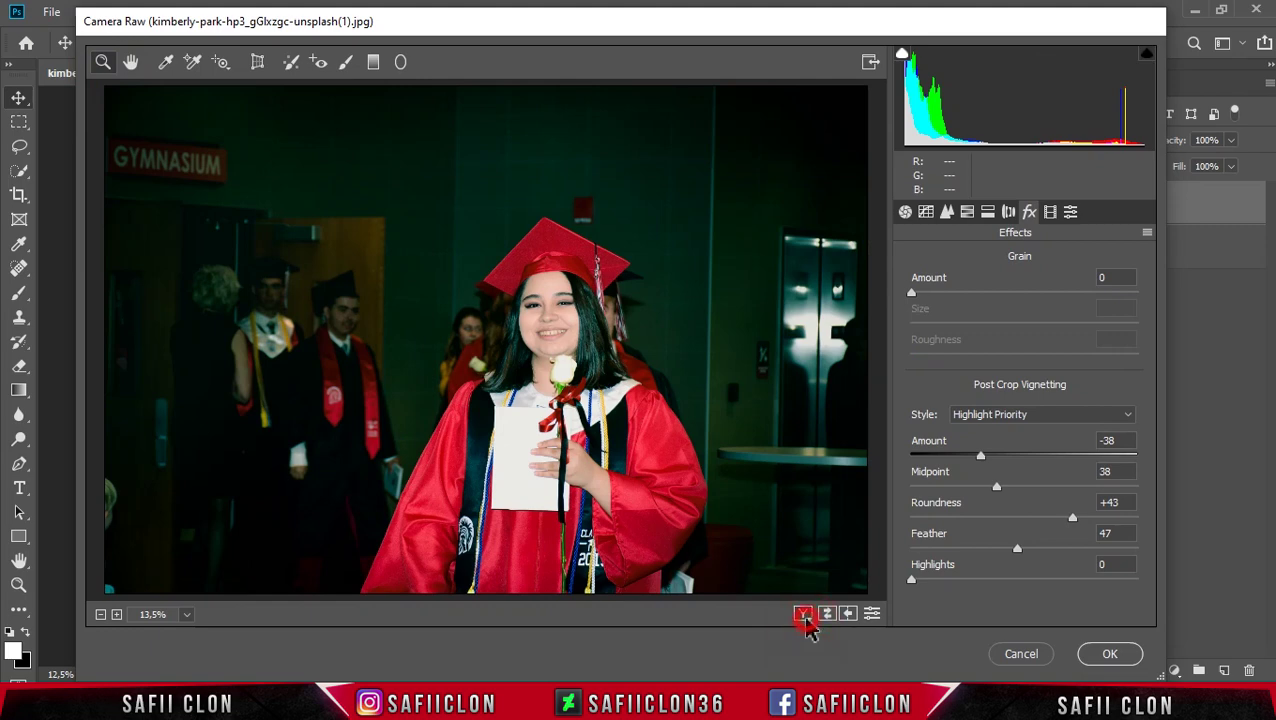
left_click(805, 616)
left_click(805, 616)
left_click(805, 616)
left_click(1112, 656)
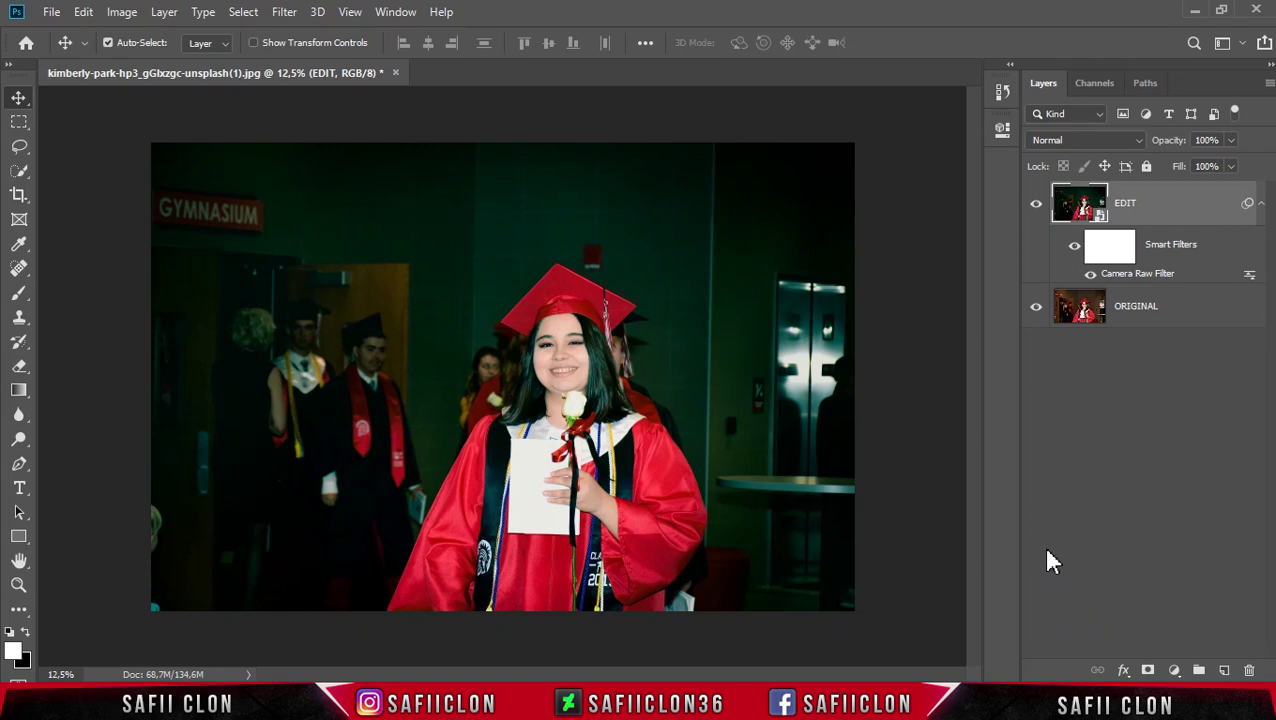
Zoom in and toggle the EDIT layer's visibility repeatedly to compare it with ORIGINAL
key("ctrl+plus")
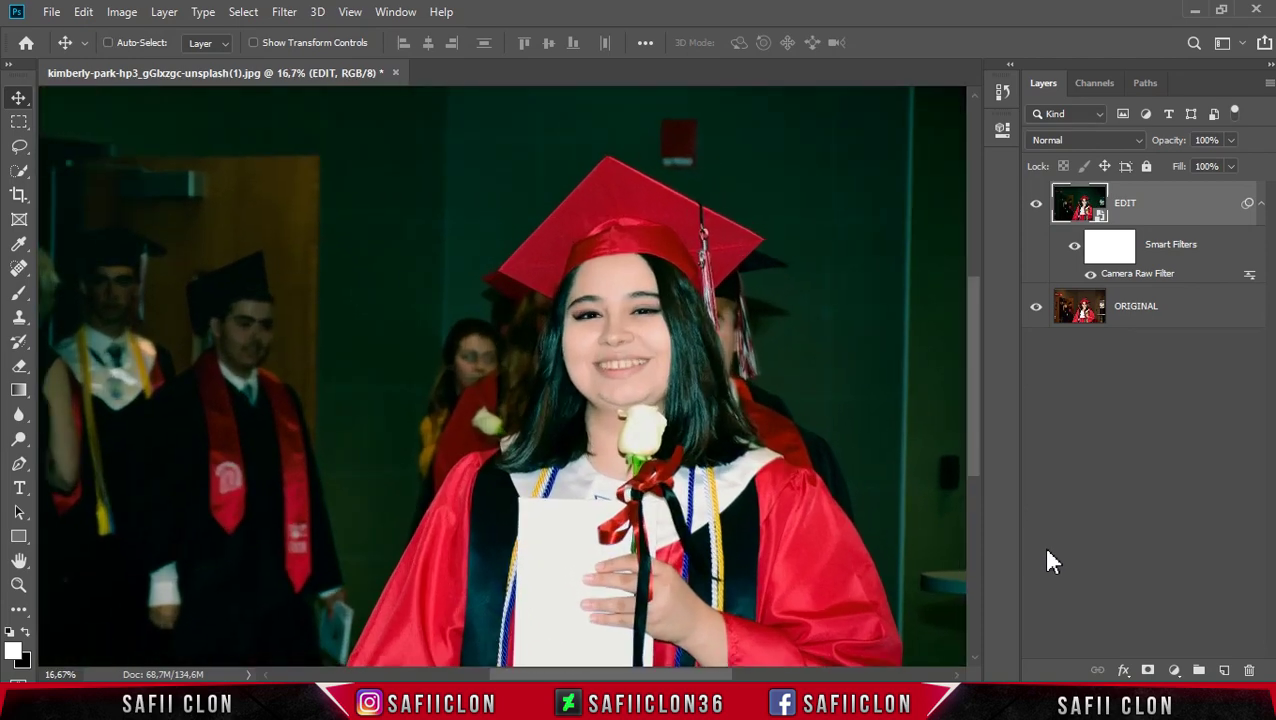
key("ctrl+minus")
key("ctrl+plus")
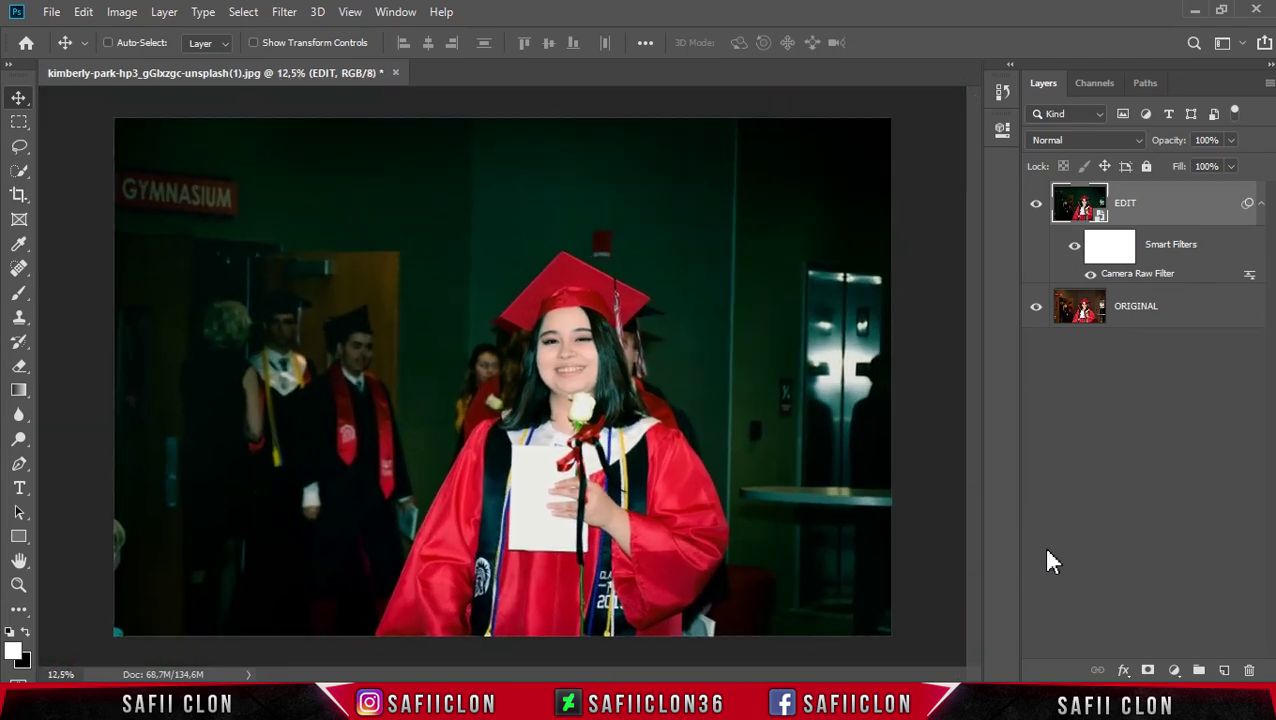
left_click(1036, 206)
left_click(1037, 207)
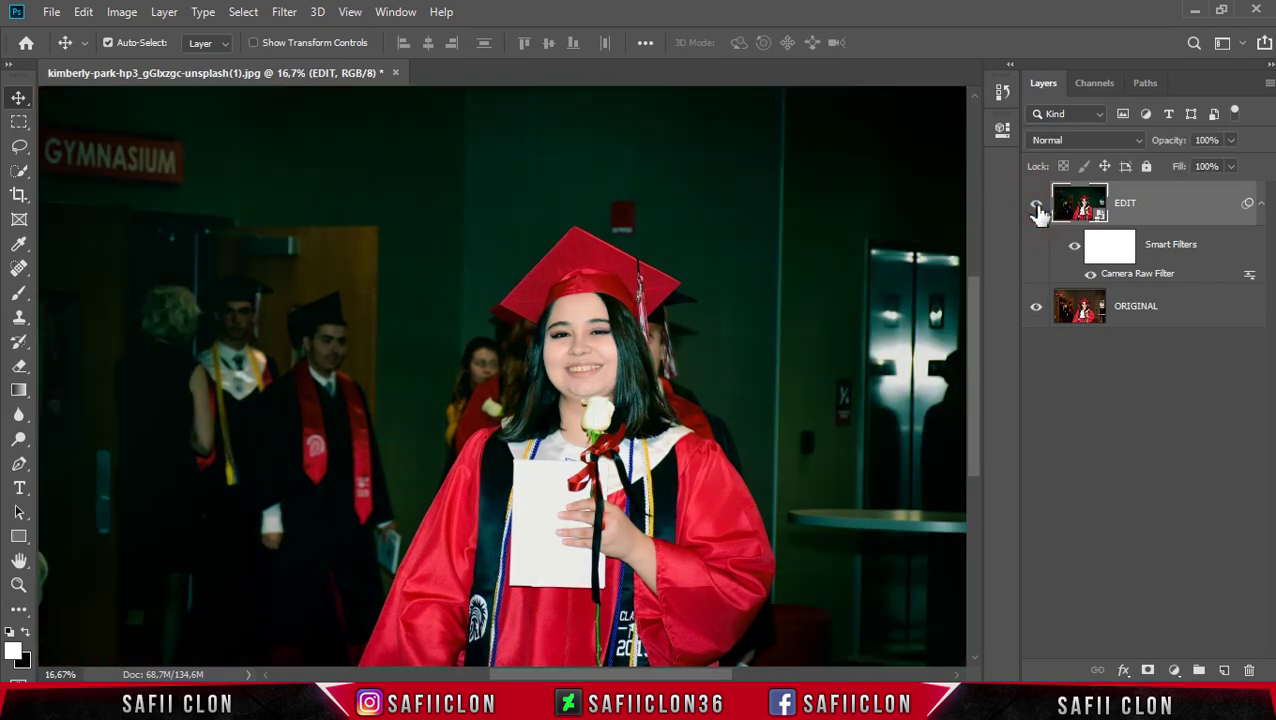
left_click(1037, 207)
left_click(1037, 207)
left_click(1037, 207)
left_click(1037, 207)
left_click(1037, 207)
left_click(1037, 207)
left_click(1175, 669)
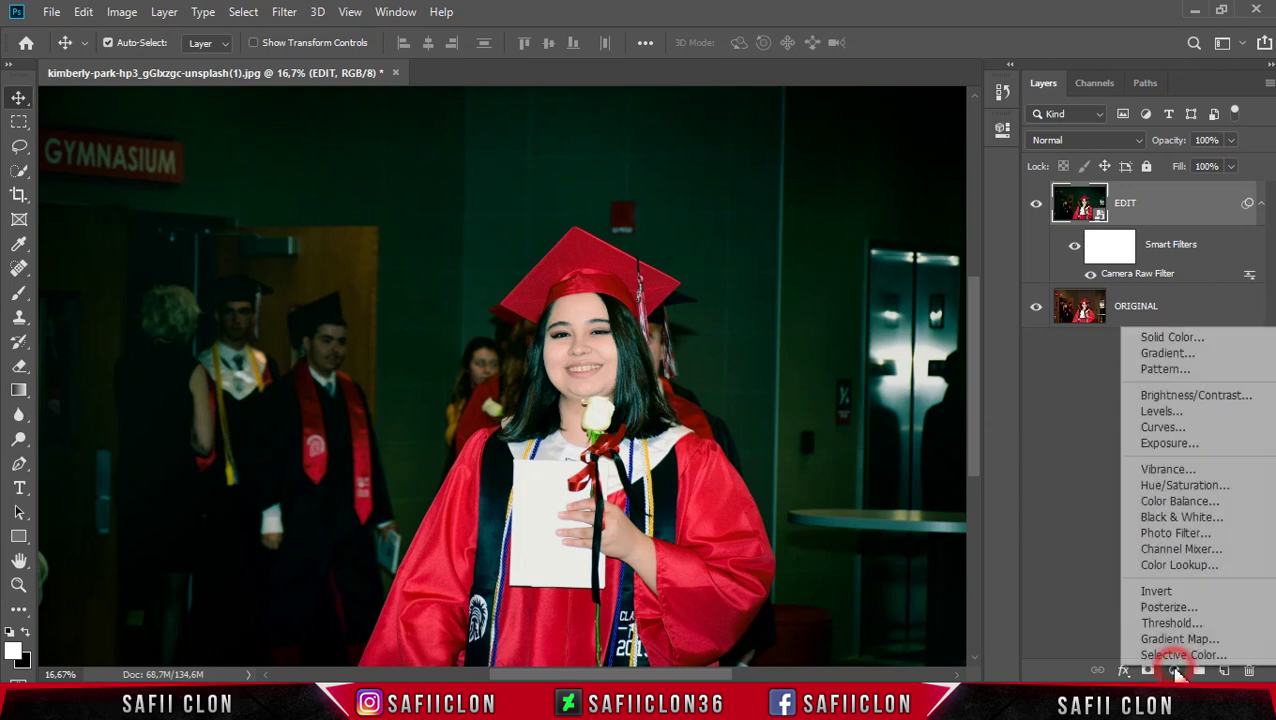
Add a Curves adjustment layer and pull the RGB black point in to 12 to deepen shadows
left_click(1176, 430)
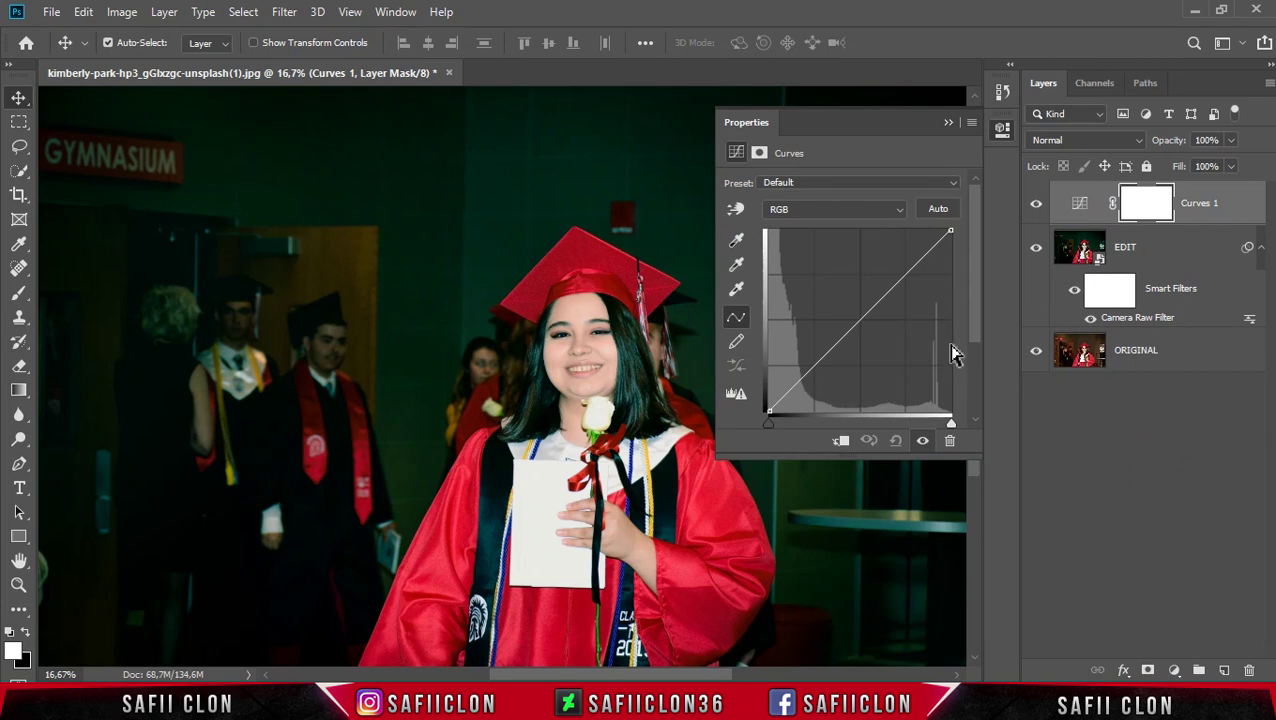
left_click_drag(798, 455, 798, 505)
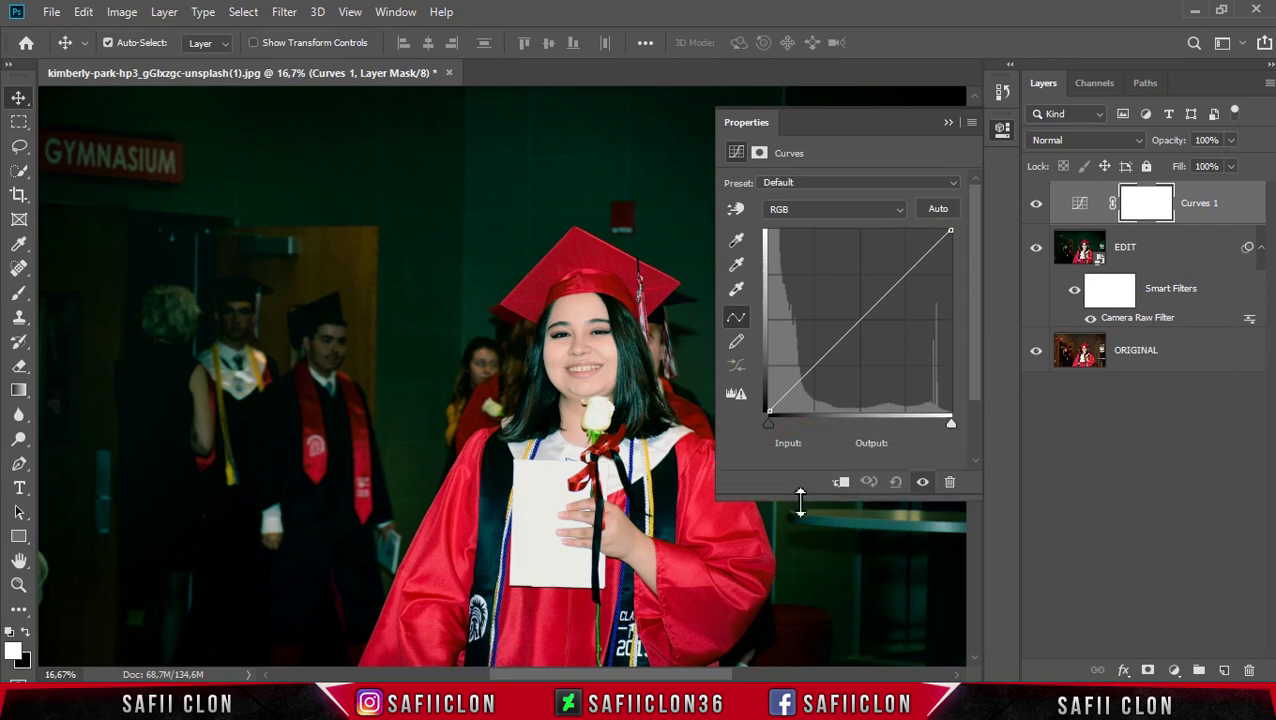
left_click_drag(716, 446, 704, 443)
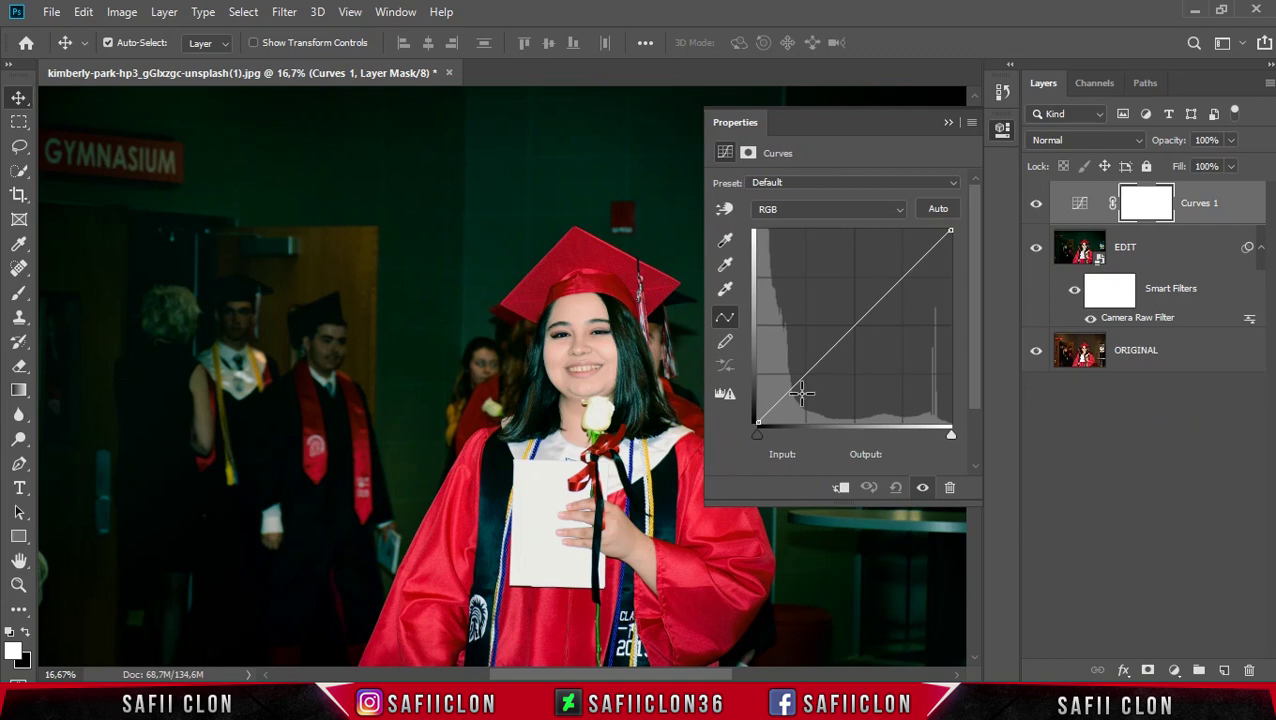
left_click(842, 211)
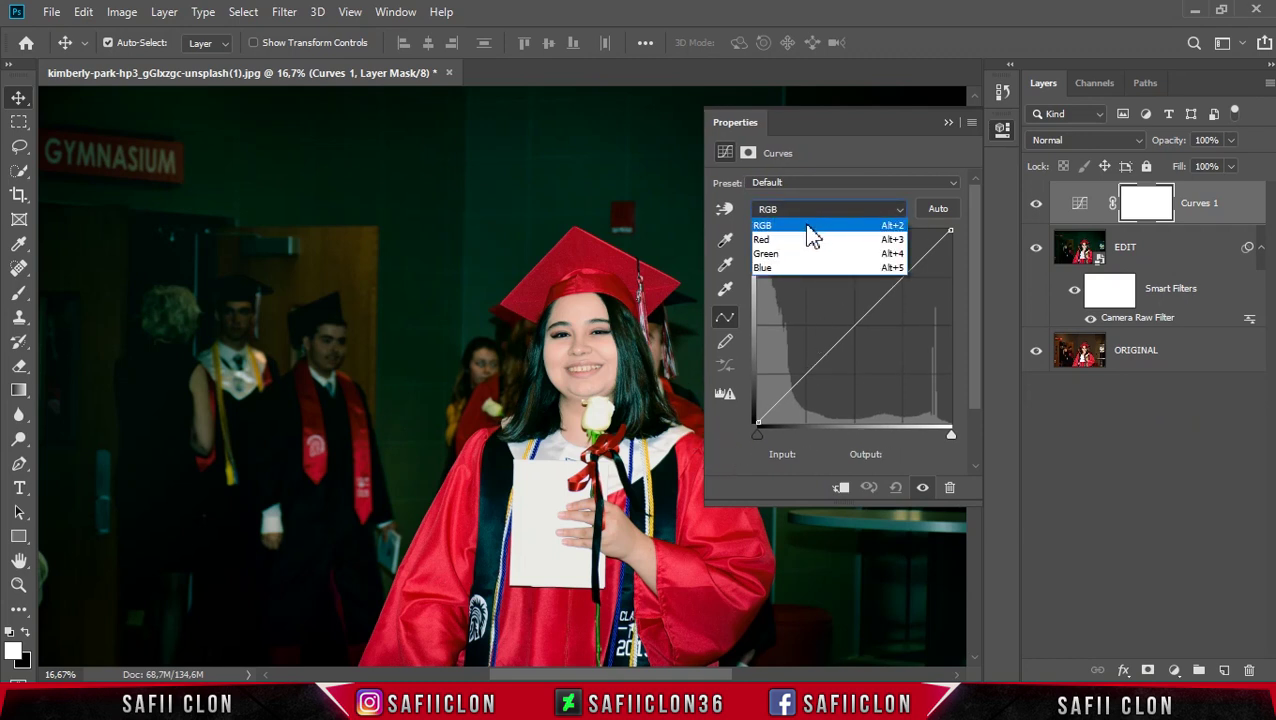
left_click(810, 232)
left_click_drag(789, 500, 789, 521)
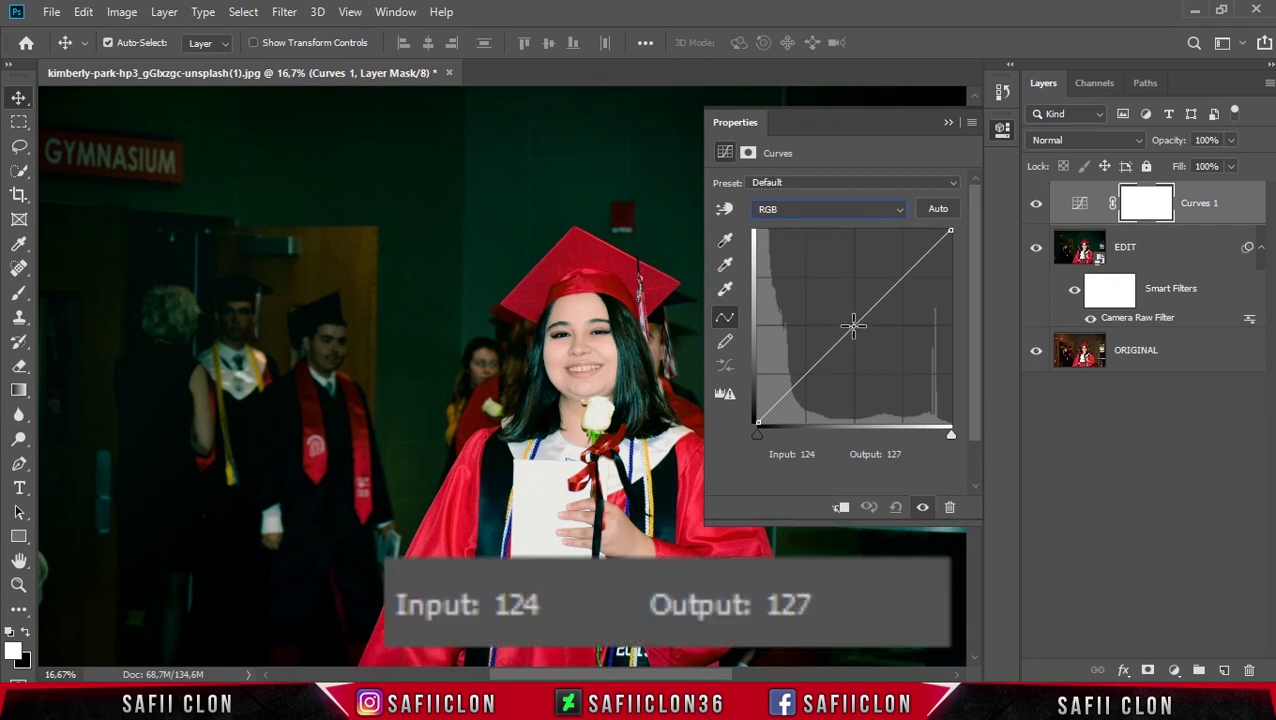
left_click(852, 326)
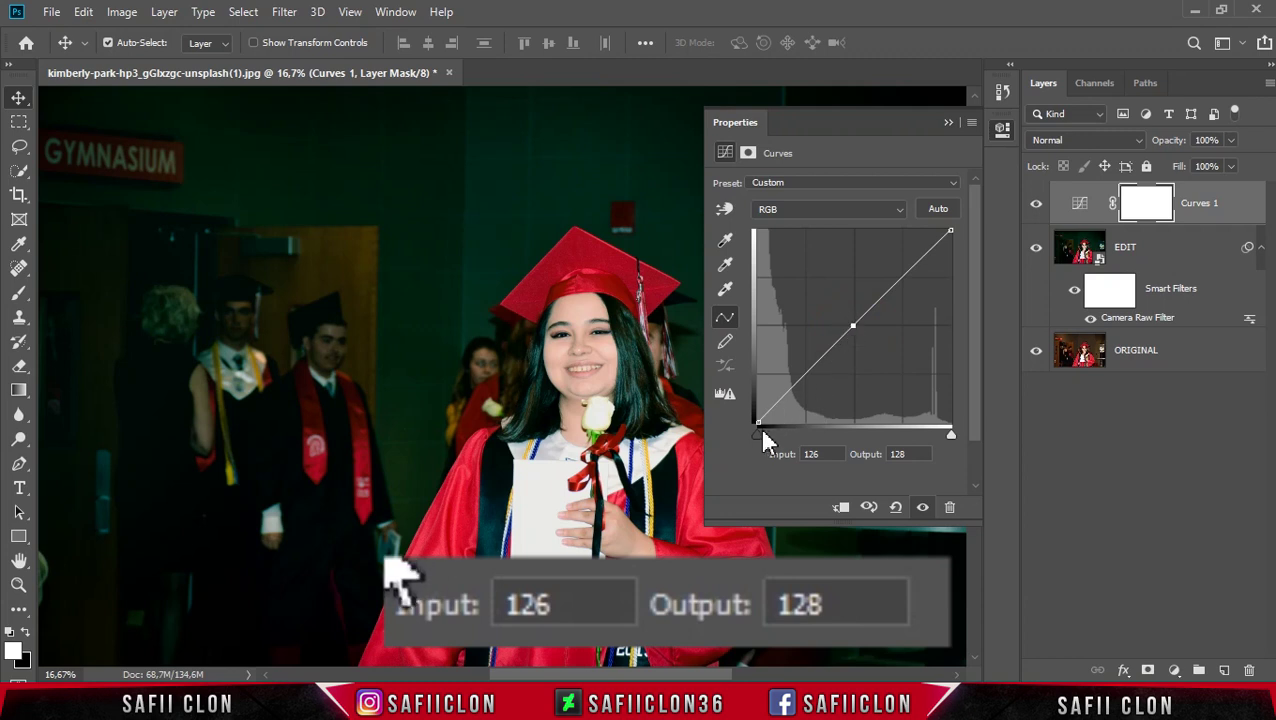
left_click_drag(756, 421, 765, 422)
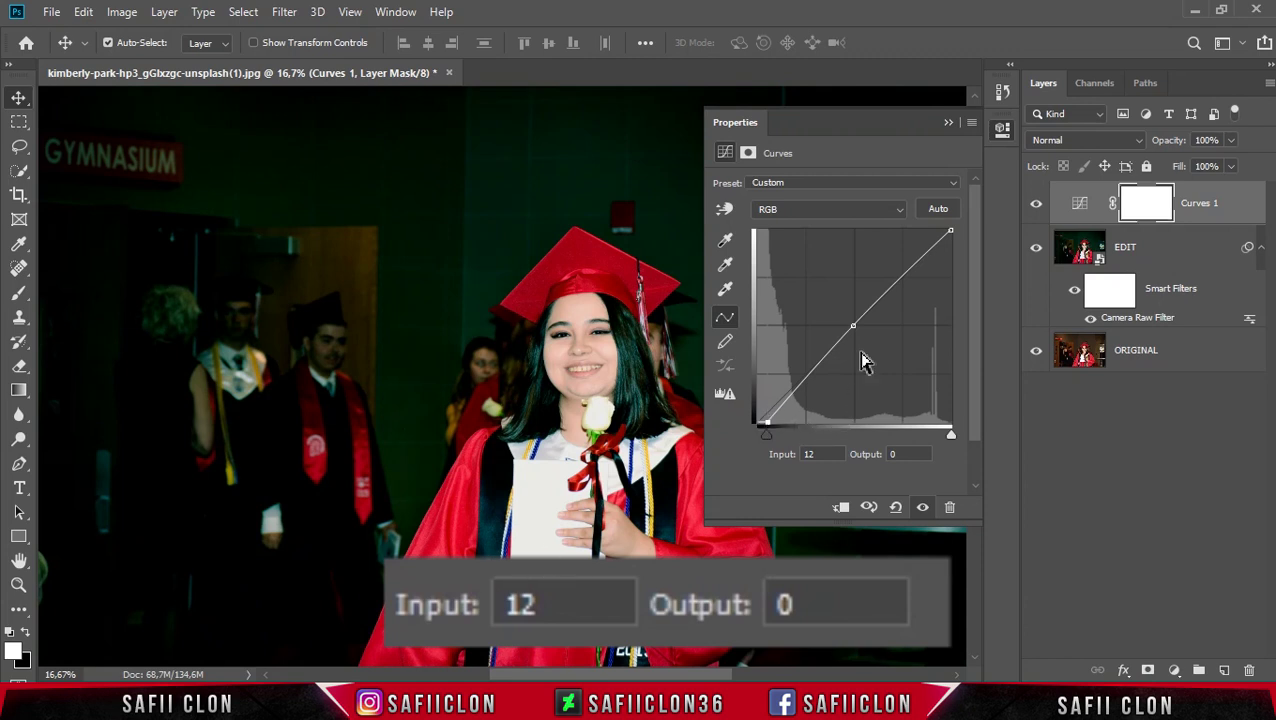
Raise the Green channel's black output to 6, then compare with Curves 1 hidden and shown
left_click(830, 212)
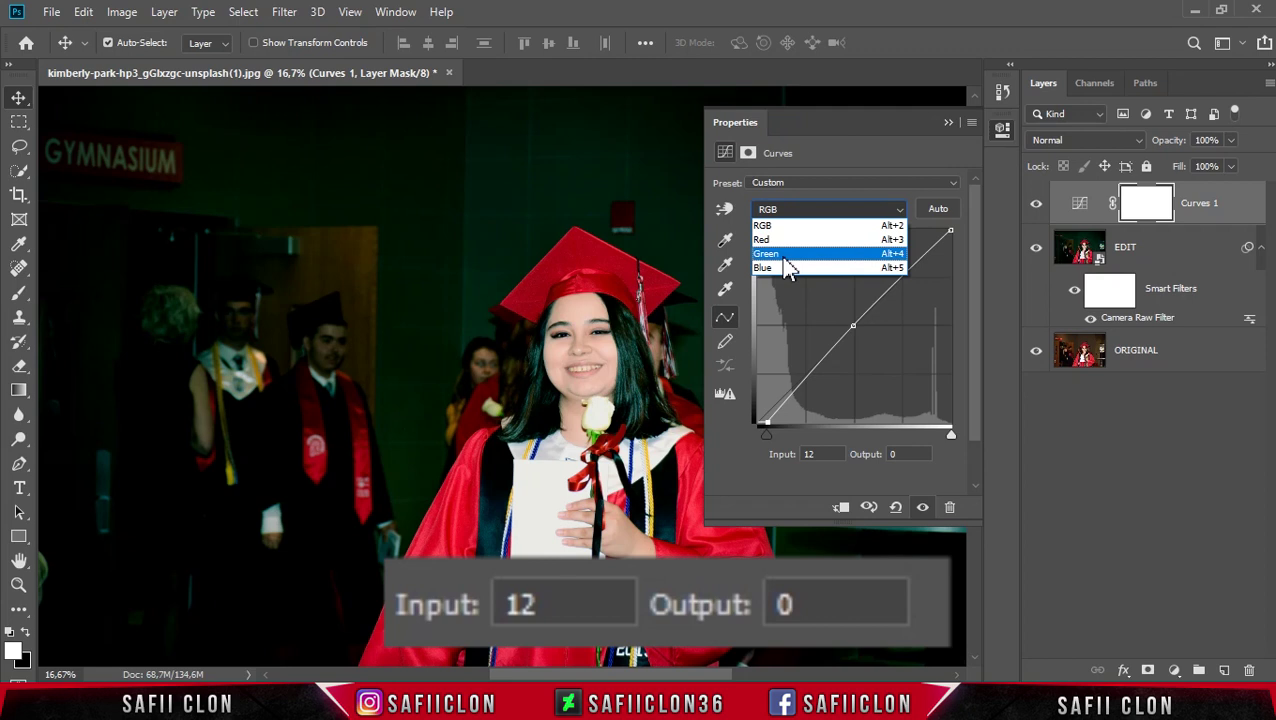
left_click(785, 256)
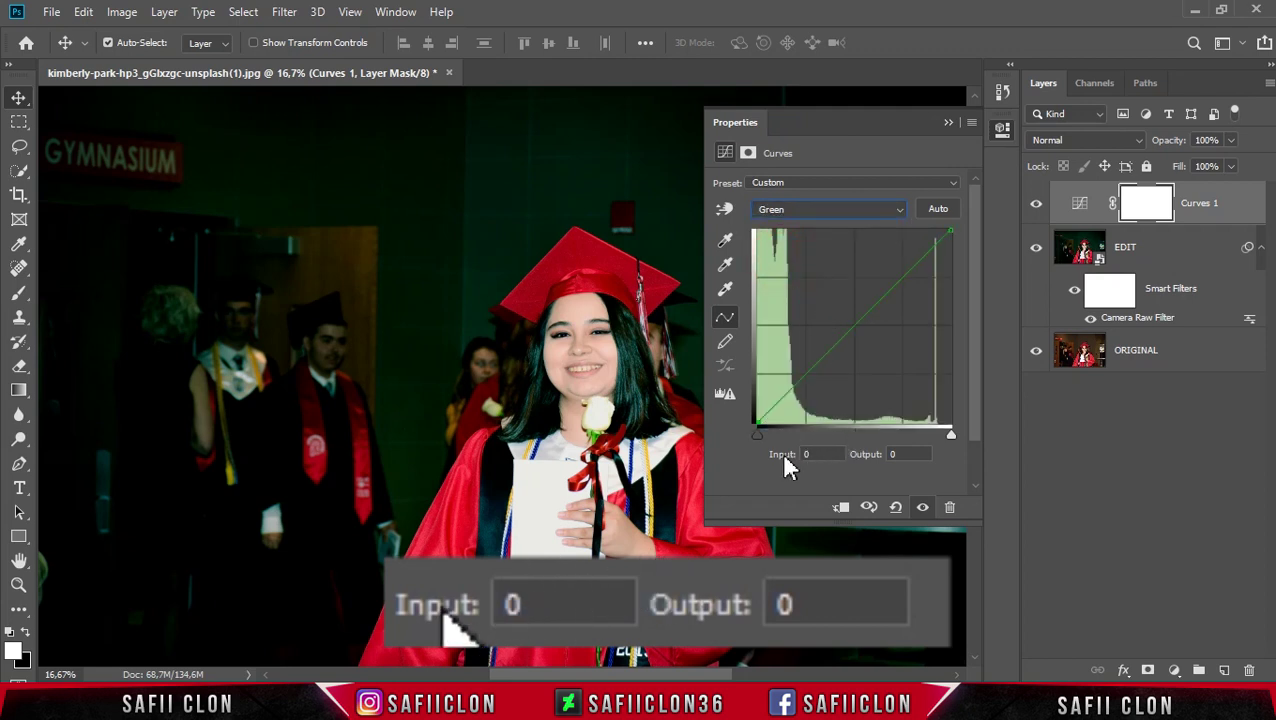
left_click_drag(757, 424, 752, 421)
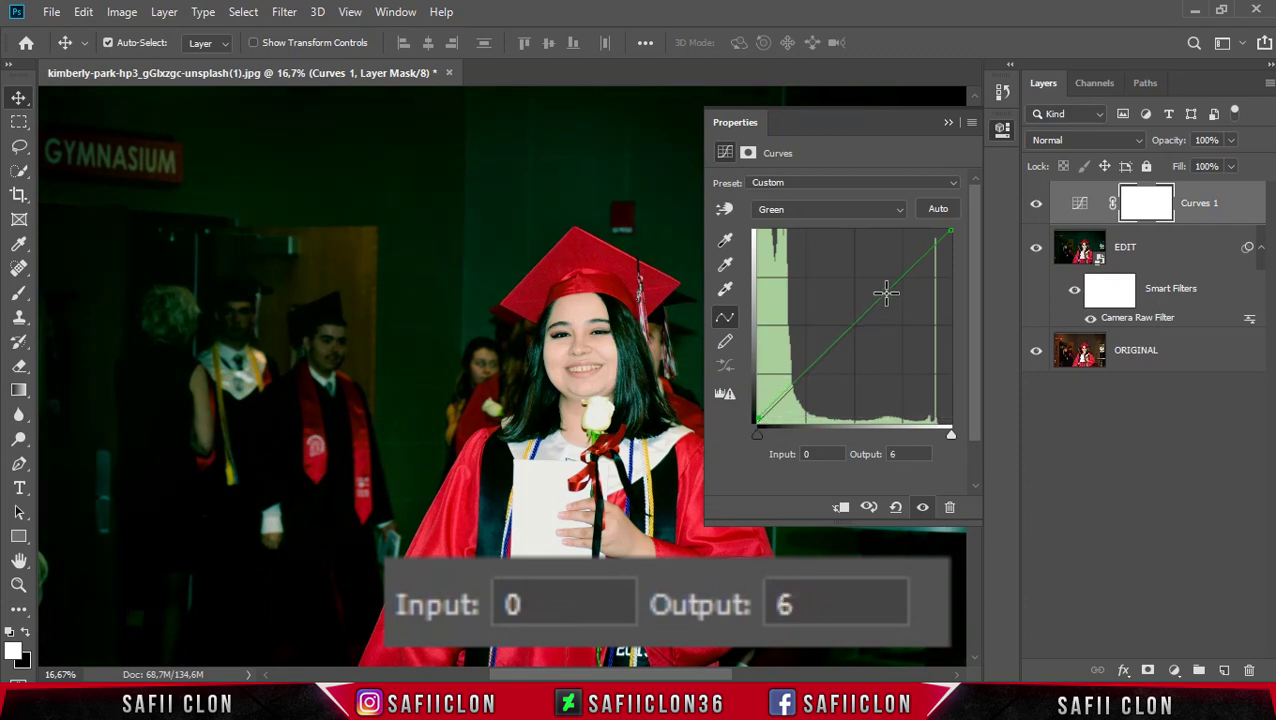
left_click(949, 123)
left_click(1036, 206)
left_click(1036, 208)
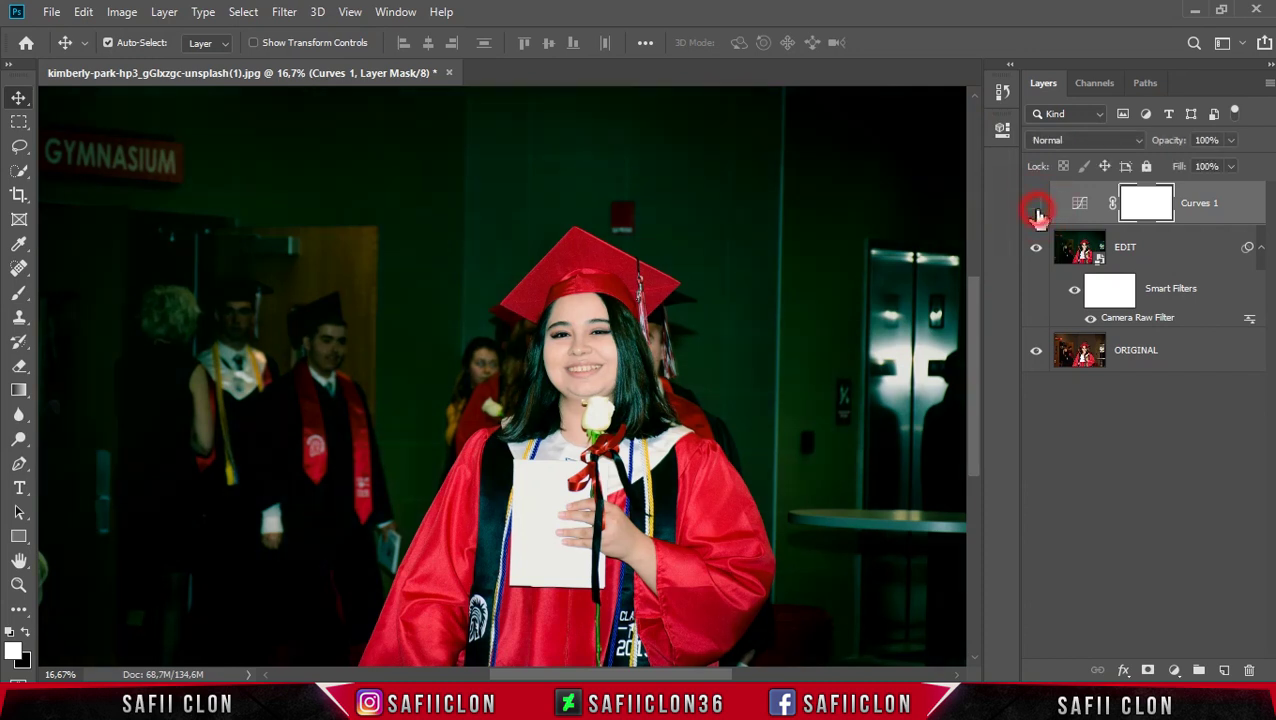
Target the Curves 1 mask with a black Soft Round brush at 1102 px and 100% opacity
left_click(1036, 208)
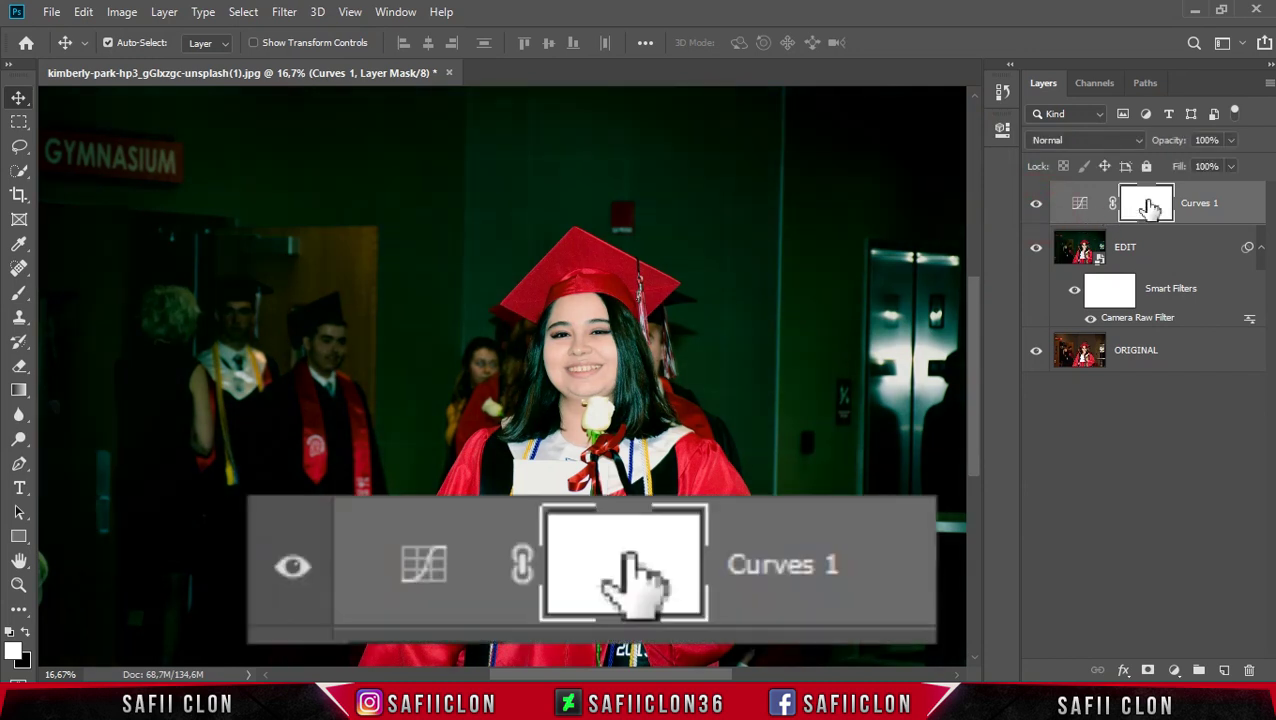
left_click(1146, 206)
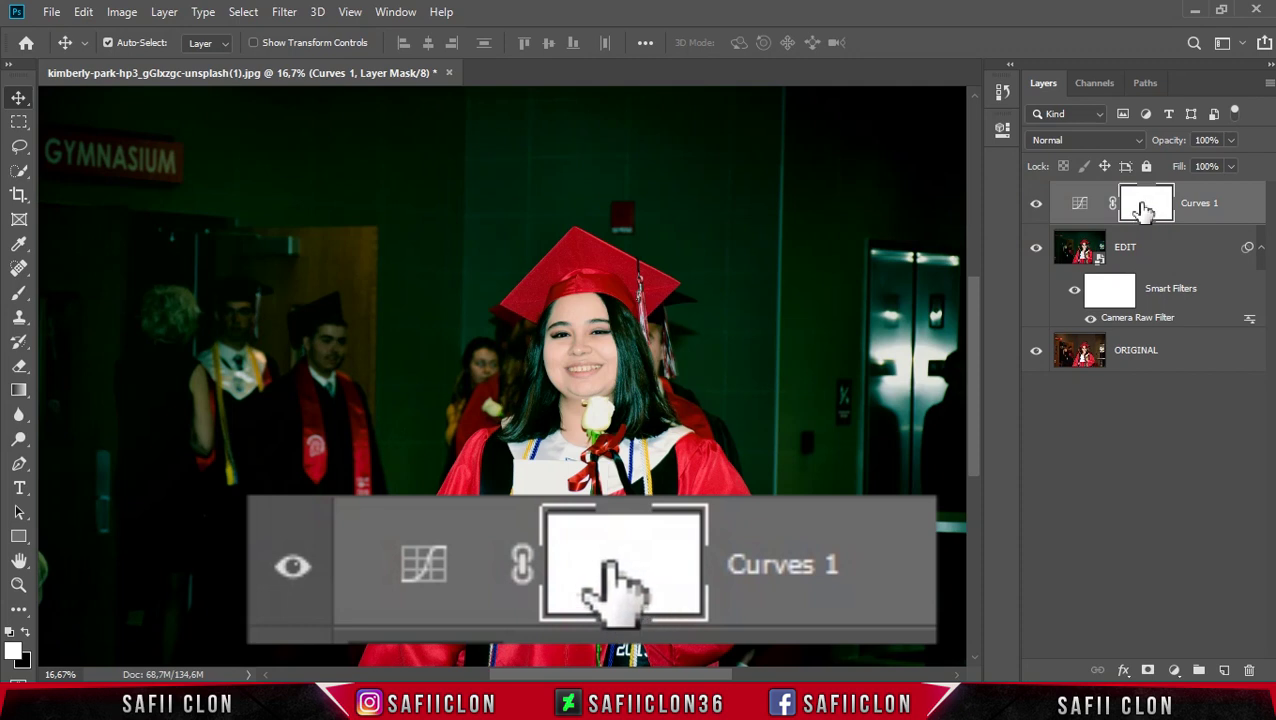
left_click(20, 293)
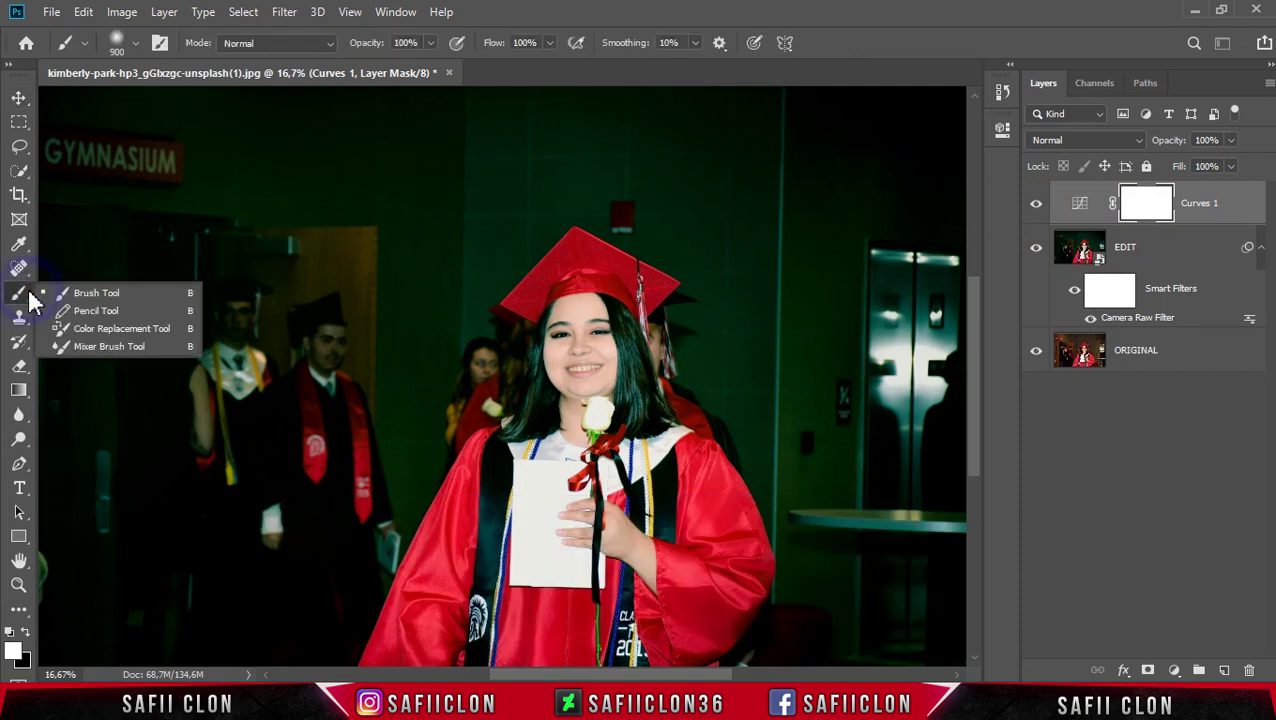
left_click(72, 298)
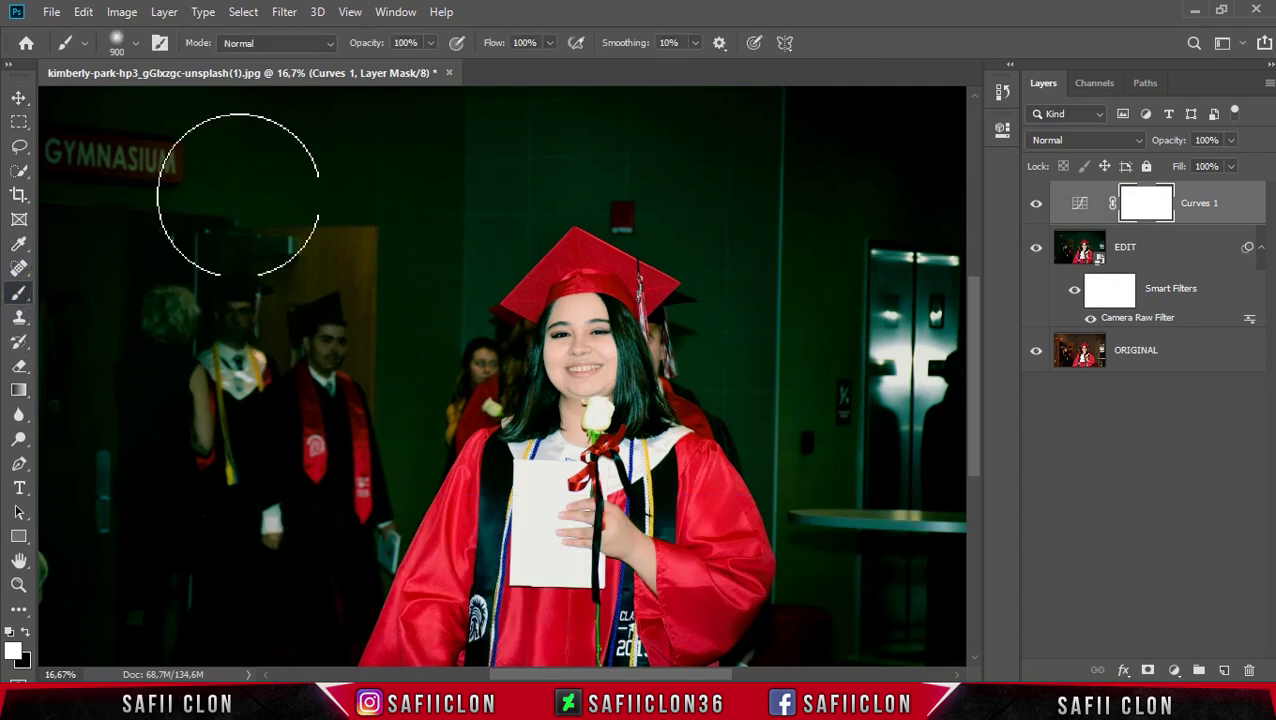
left_click(136, 45)
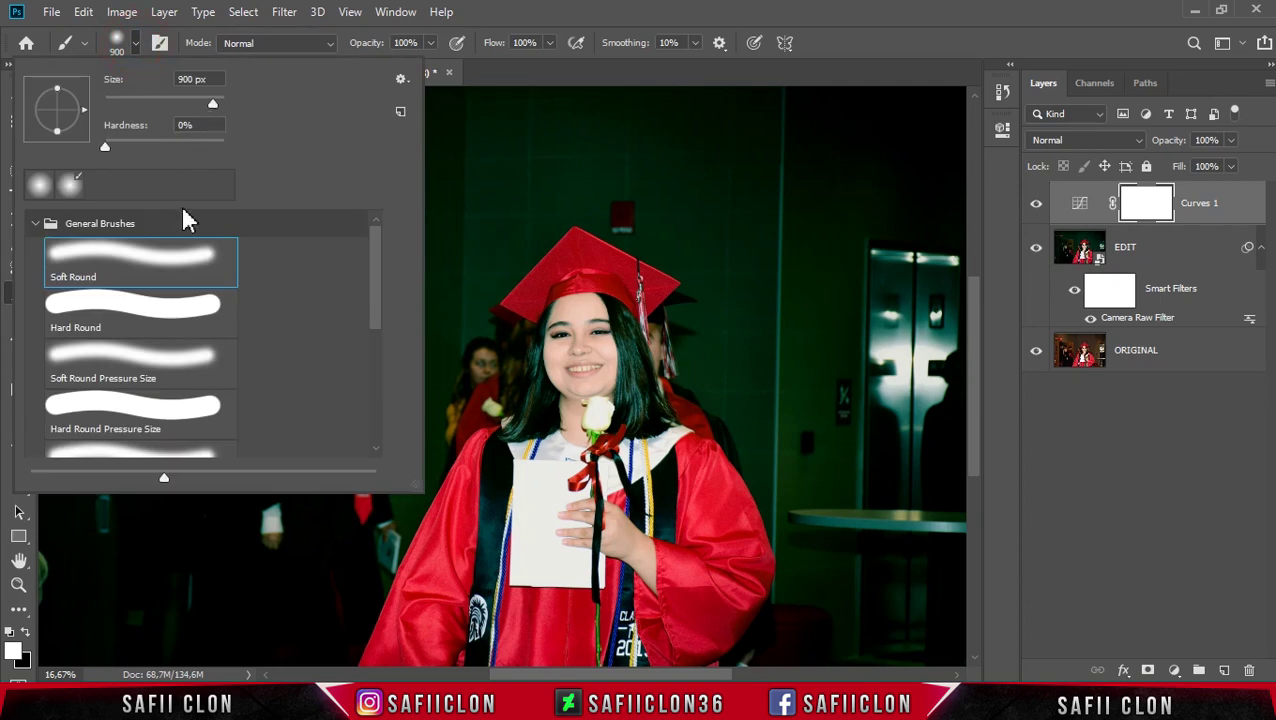
left_click(172, 256)
left_click_drag(211, 105, 216, 105)
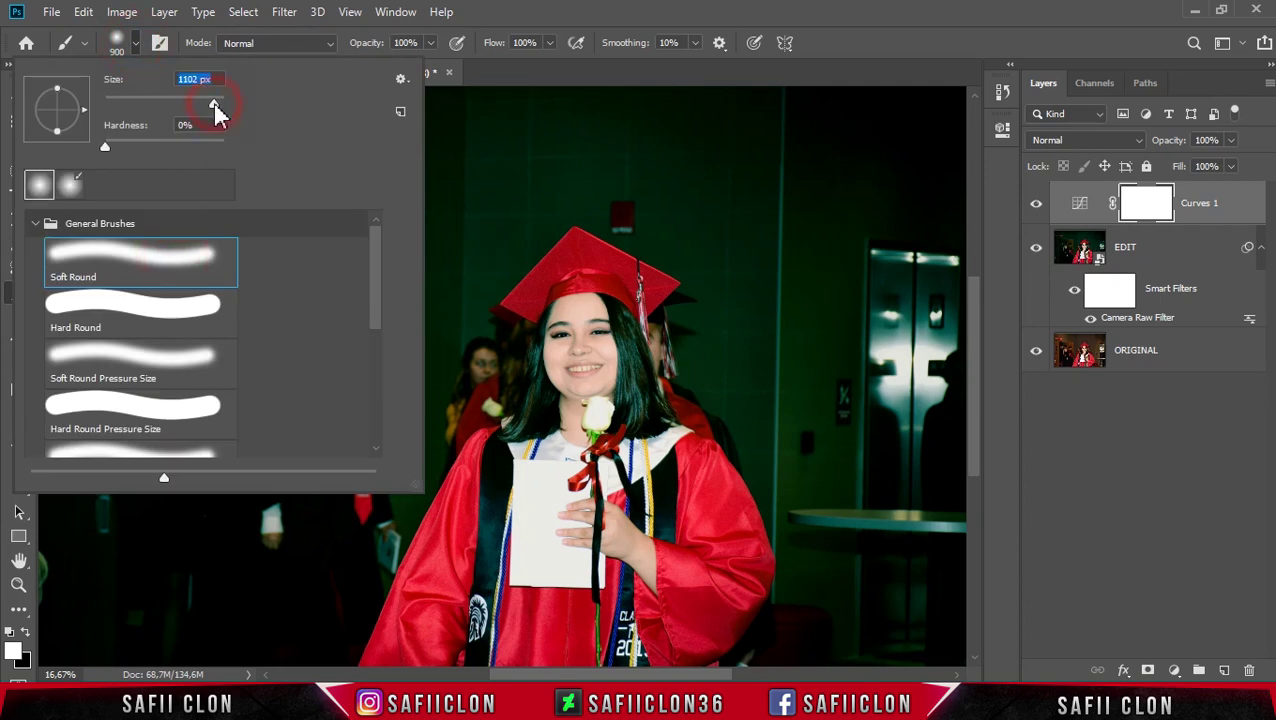
left_click(138, 46)
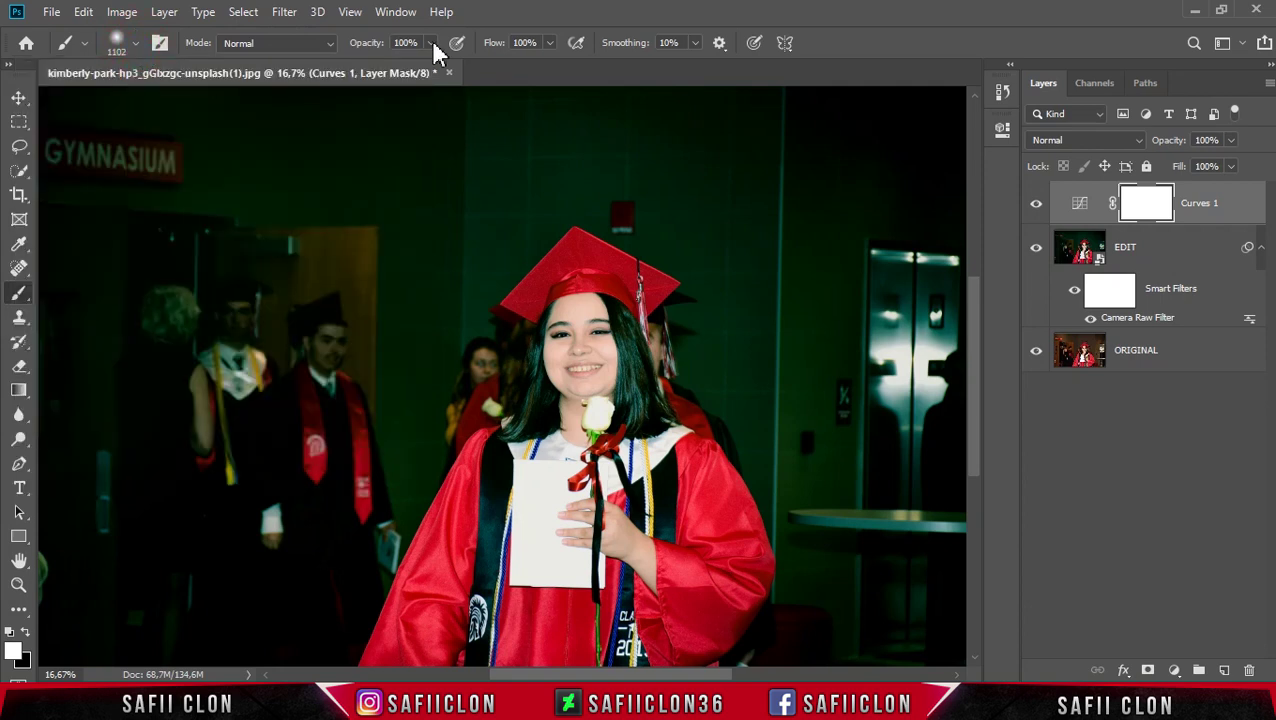
left_click(431, 43)
left_click(433, 47)
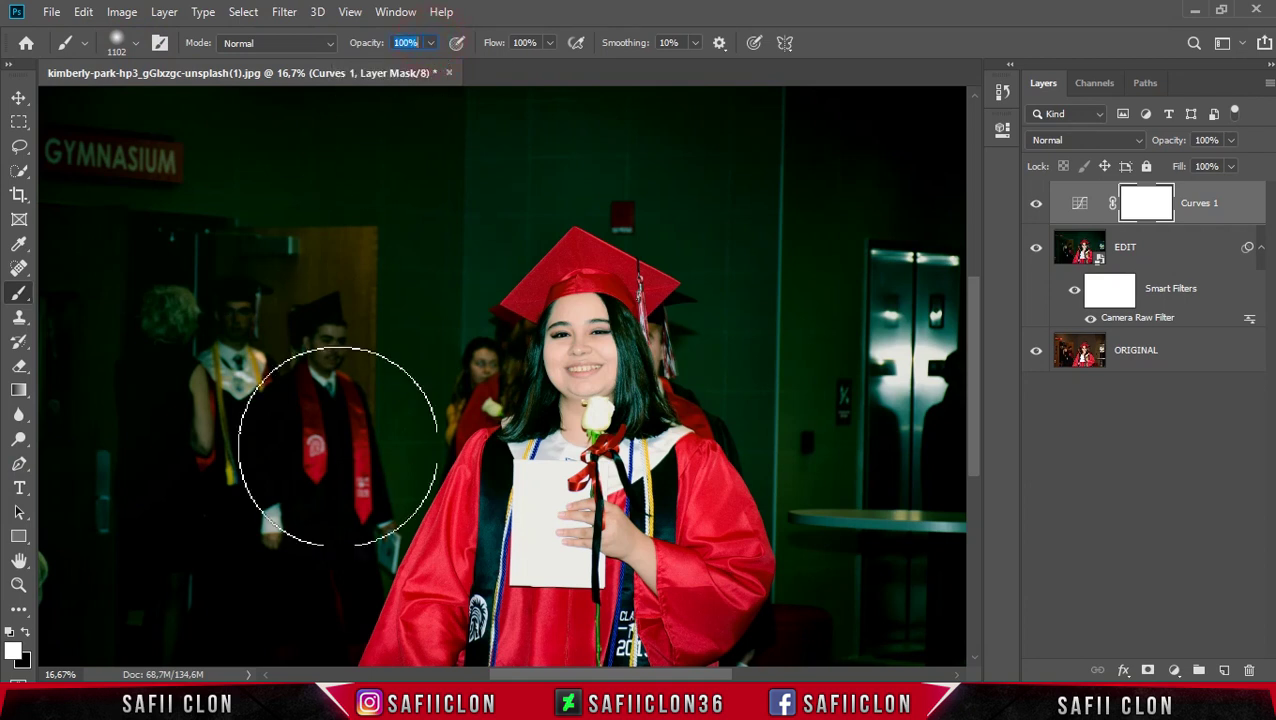
left_click(25, 633)
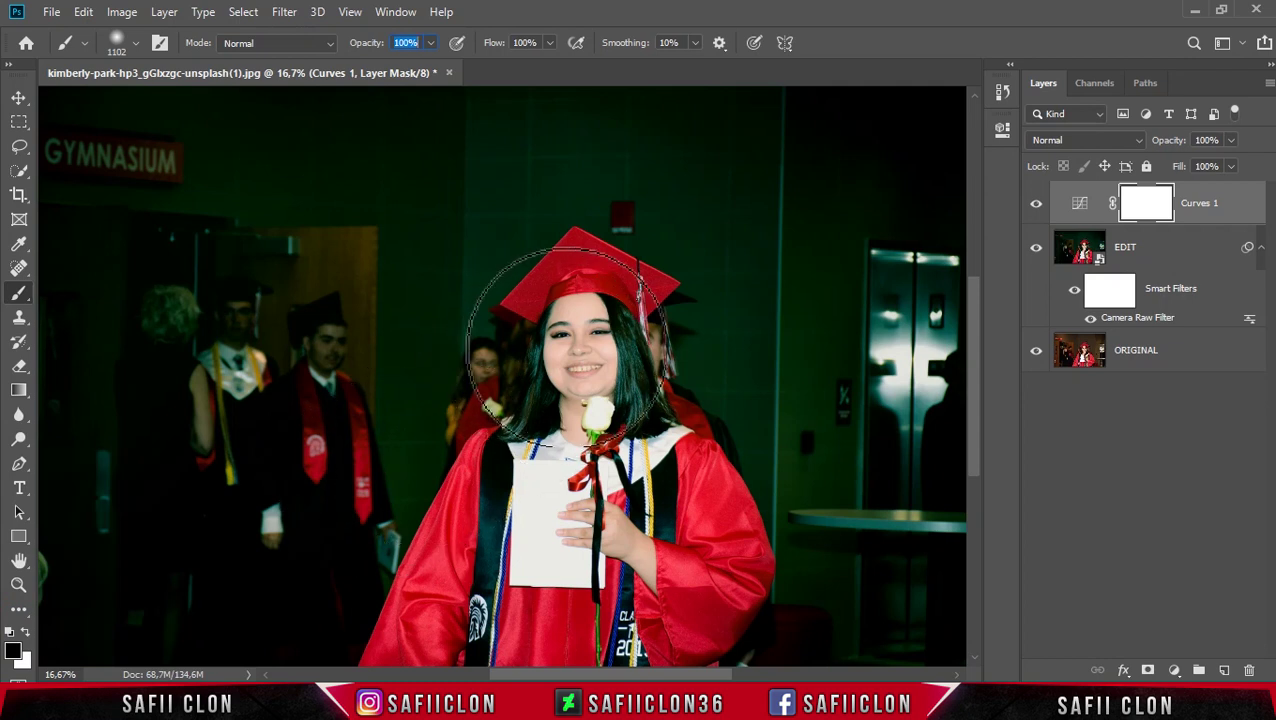
Paint a soft black spot over the graduate's head and cap, then fit the photo in view
left_click(463, 278)
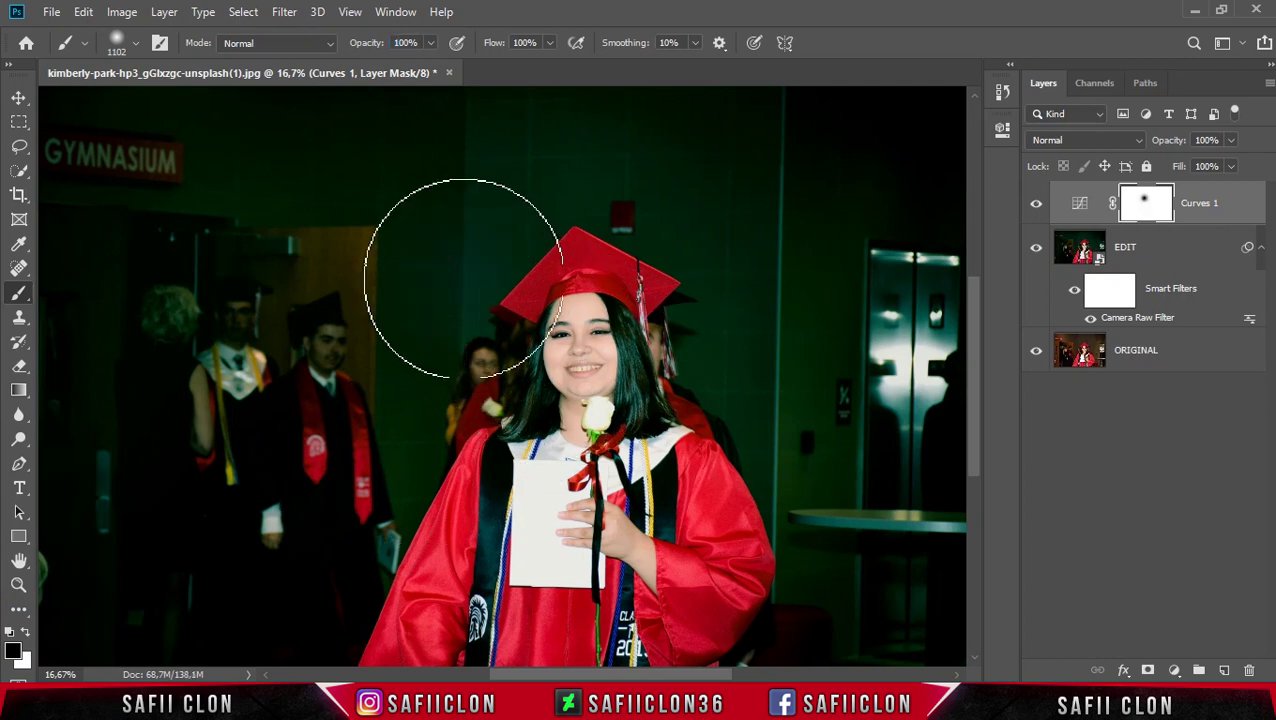
left_click(463, 278)
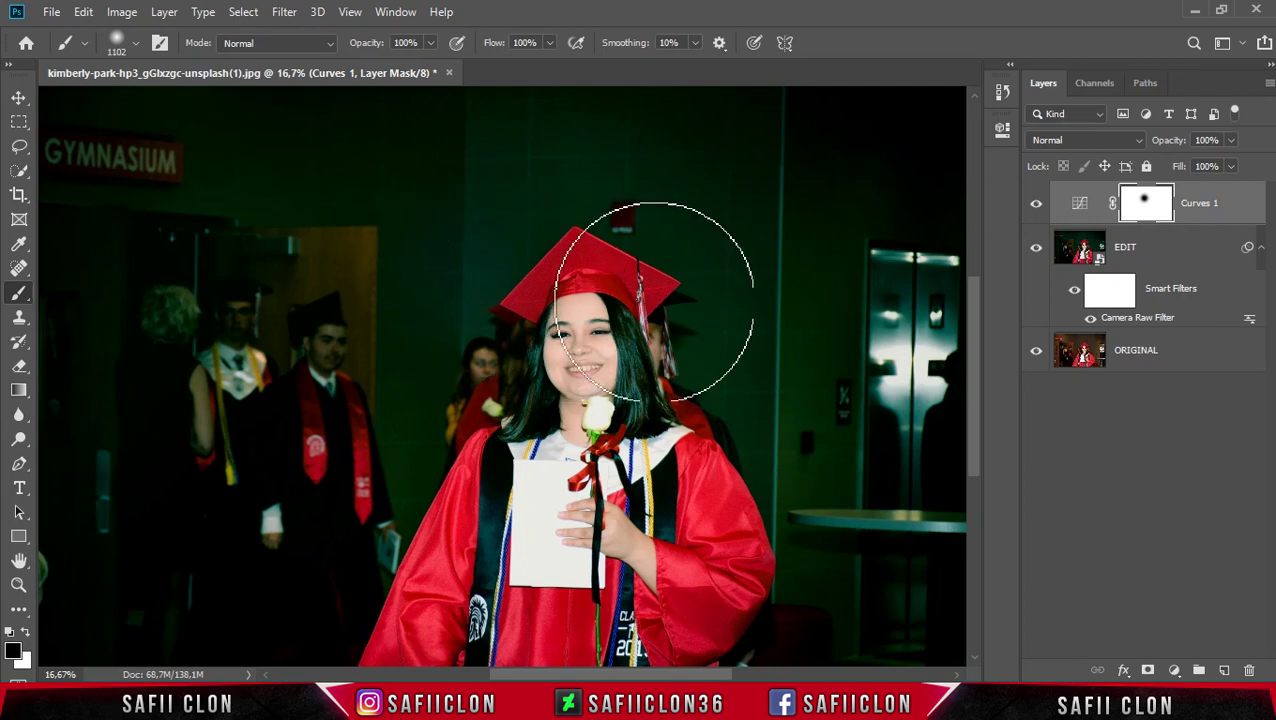
left_click(1112, 204)
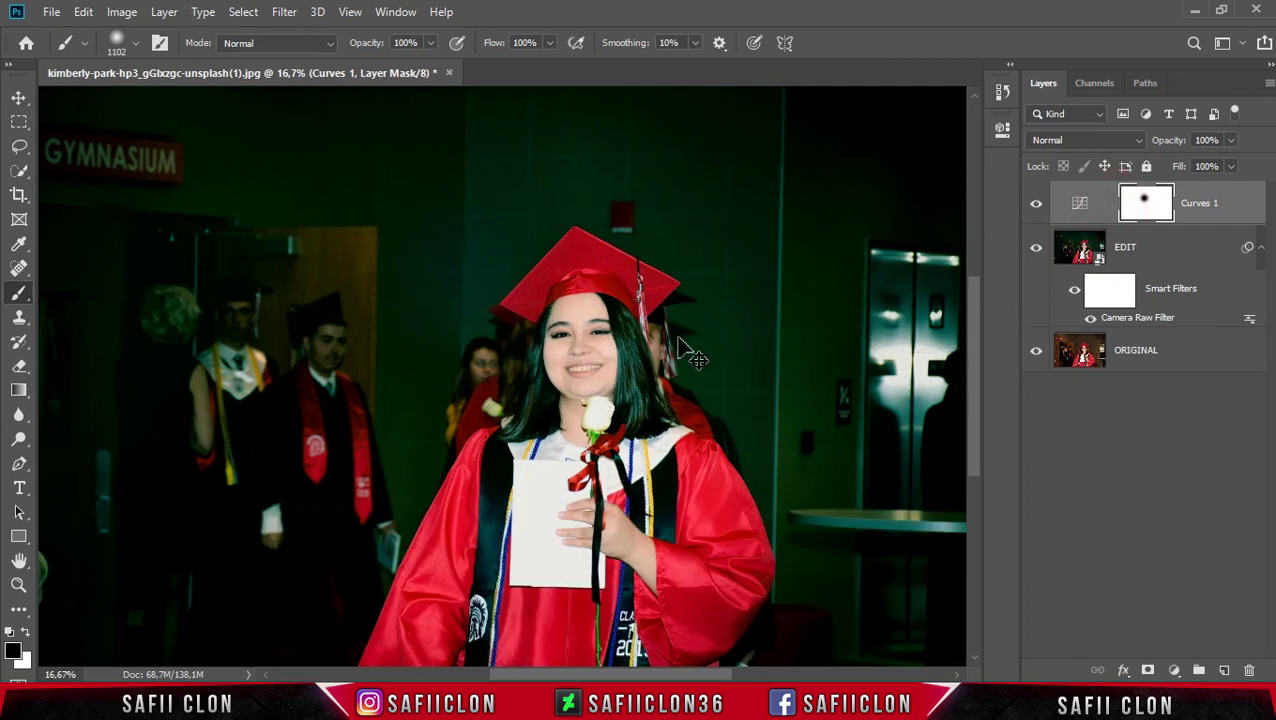
key("ctrl+minus")
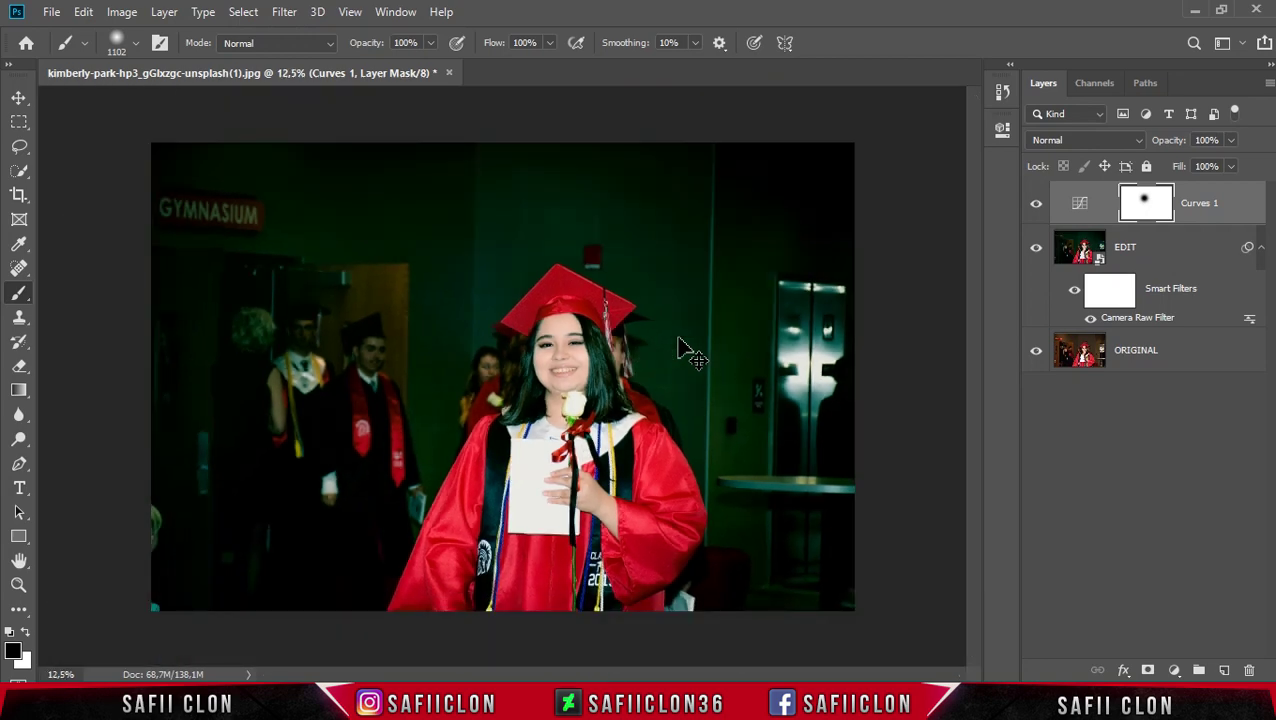
Centre the mask's black spot and scale it up to about 281% to form a vignette
key("ctrl+t")
left_click_drag(510, 345, 185, 232)
left_click_drag(222, 280, 495, 413)
left_click_drag(326, 347, 660, 300)
left_click_drag(521, 350, 617, 420)
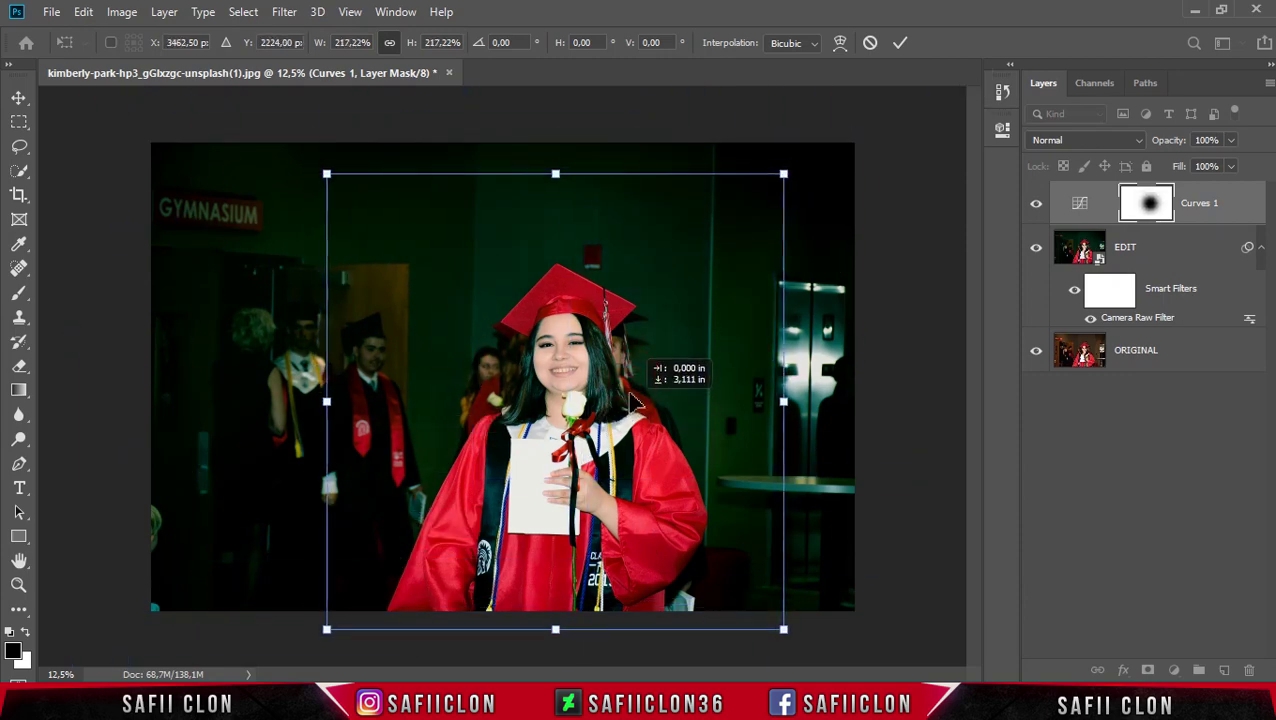
left_click_drag(788, 142, 873, 88)
left_click_drag(652, 354, 670, 360)
key("Return")
key("b")
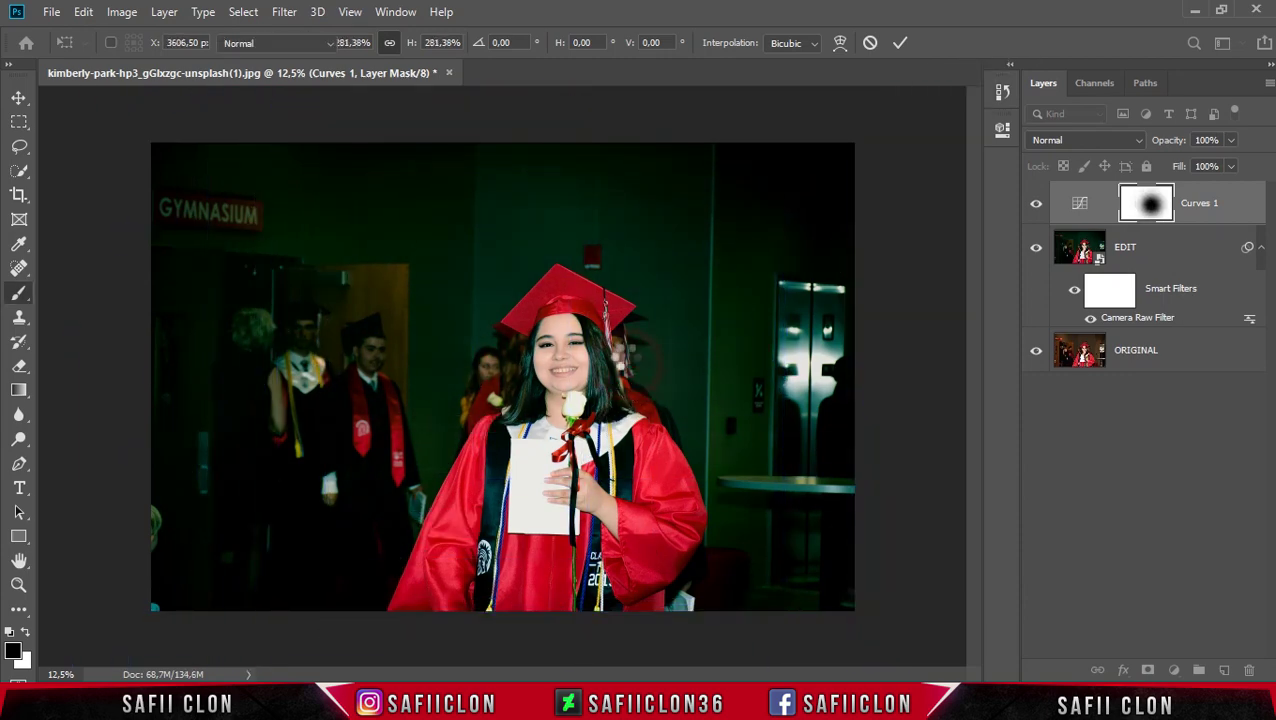
Compare the photo with and without the Curves 1 vignette, then select the EDIT layer
left_click(1036, 205)
left_click(1036, 205)
left_click(1036, 205)
left_click(1036, 205)
left_click(1036, 205)
left_click(1036, 207)
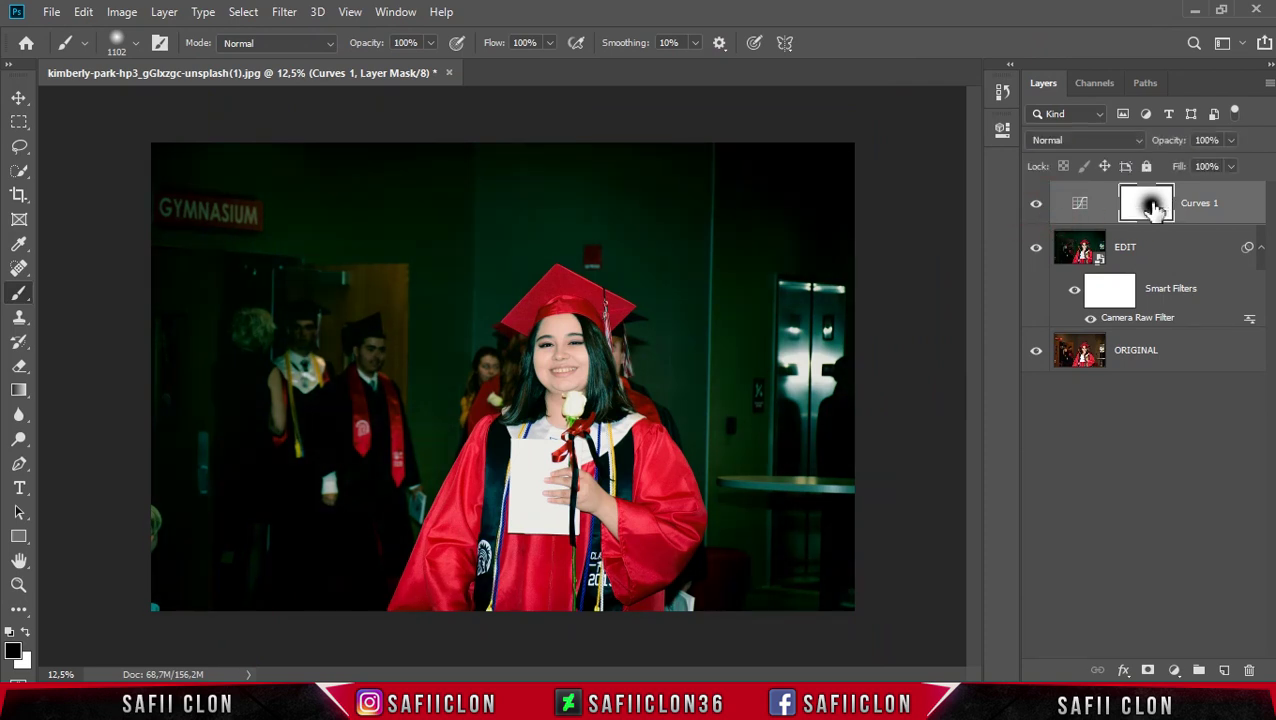
left_click(1036, 207)
left_click(1036, 207)
left_click(1152, 254)
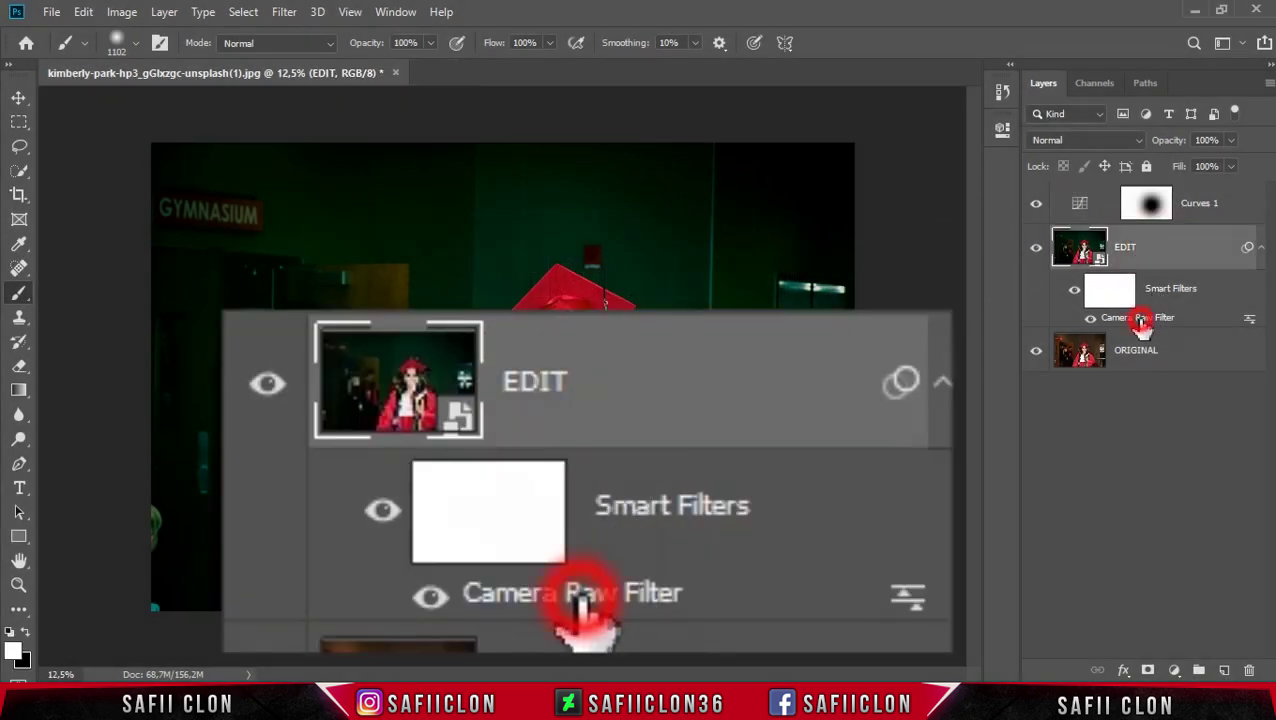
Reopen the EDIT layer's Camera Raw Filter and save all its settings as Color.xmp in Disposable Cam
double_click(1141, 320)
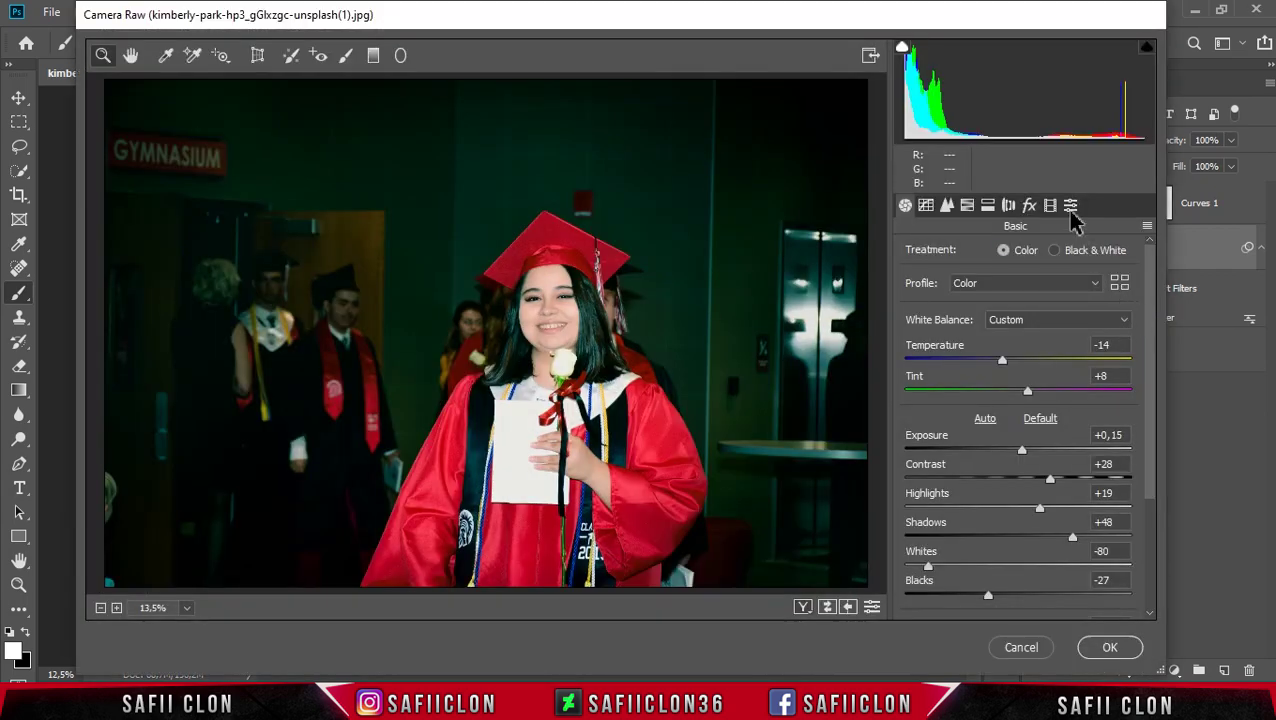
left_click(1147, 227)
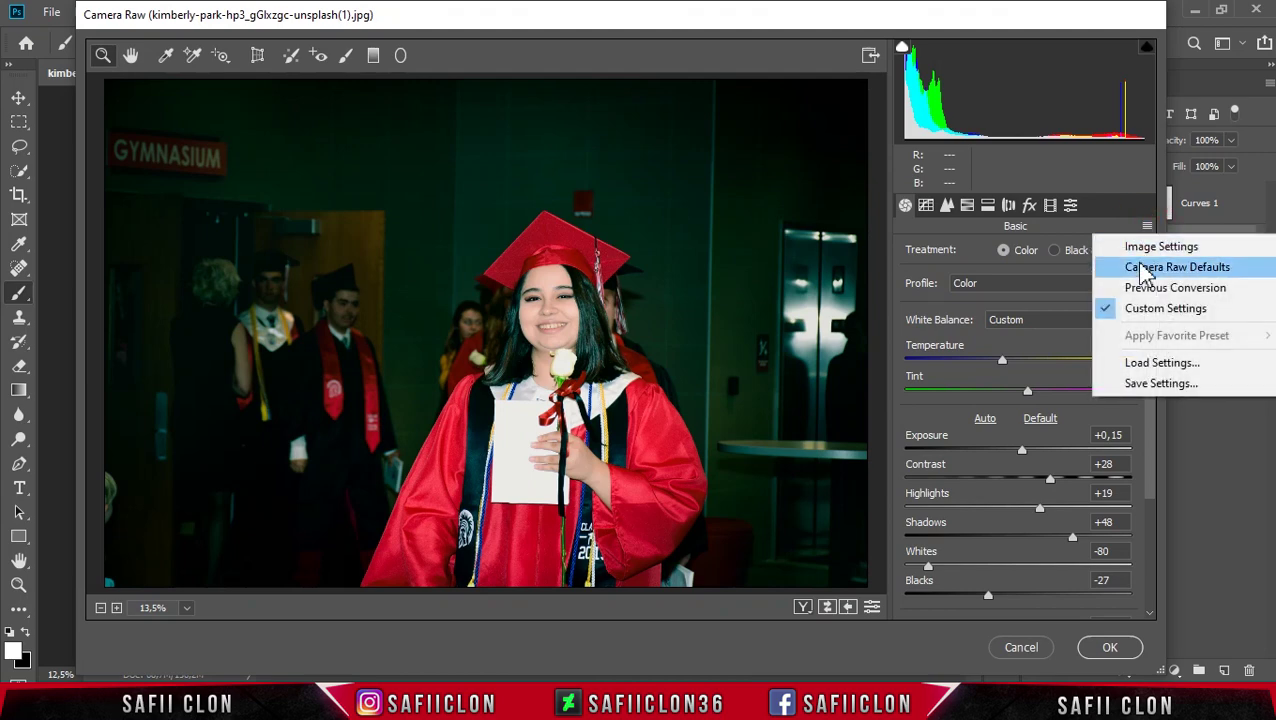
left_click(1160, 385)
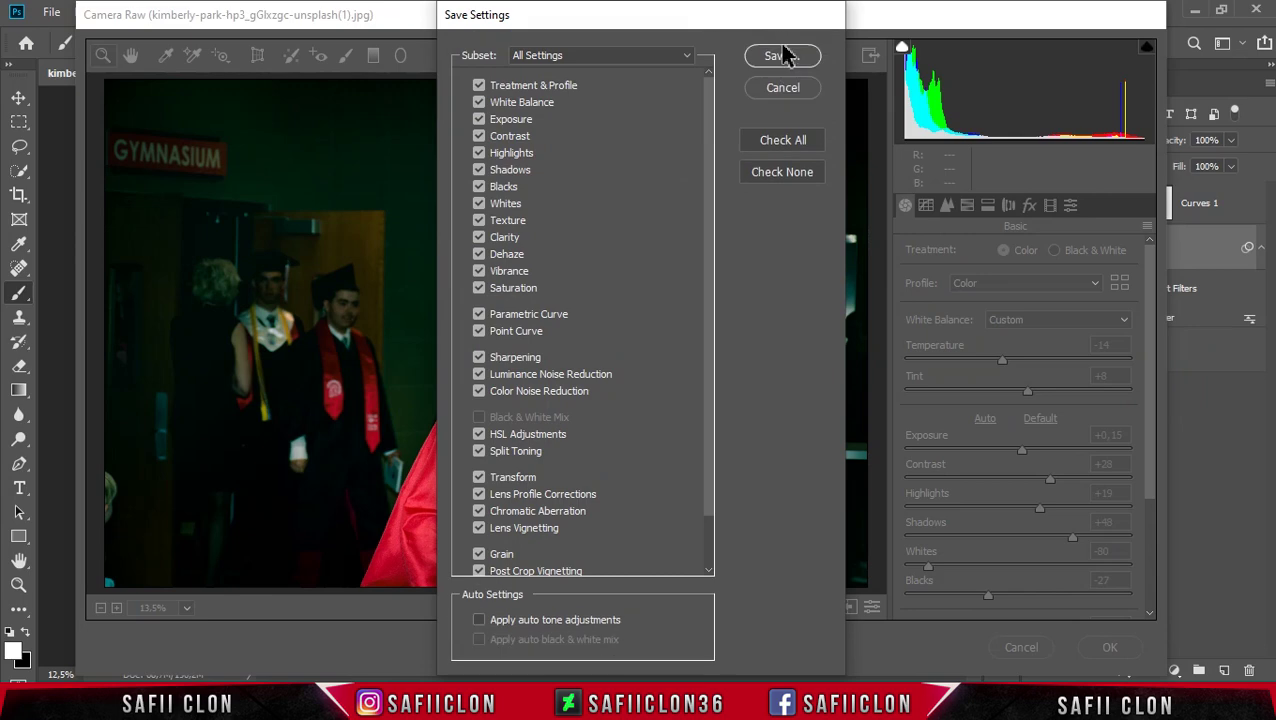
left_click(776, 59)
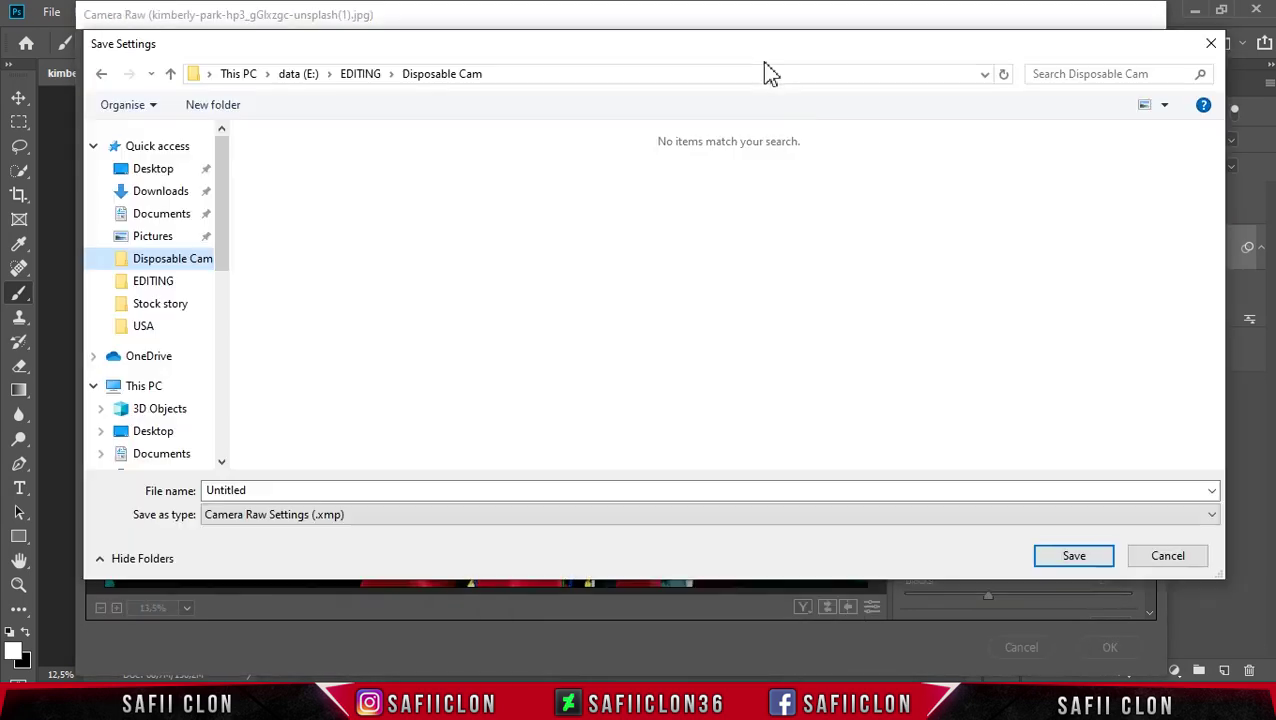
double_click(462, 492)
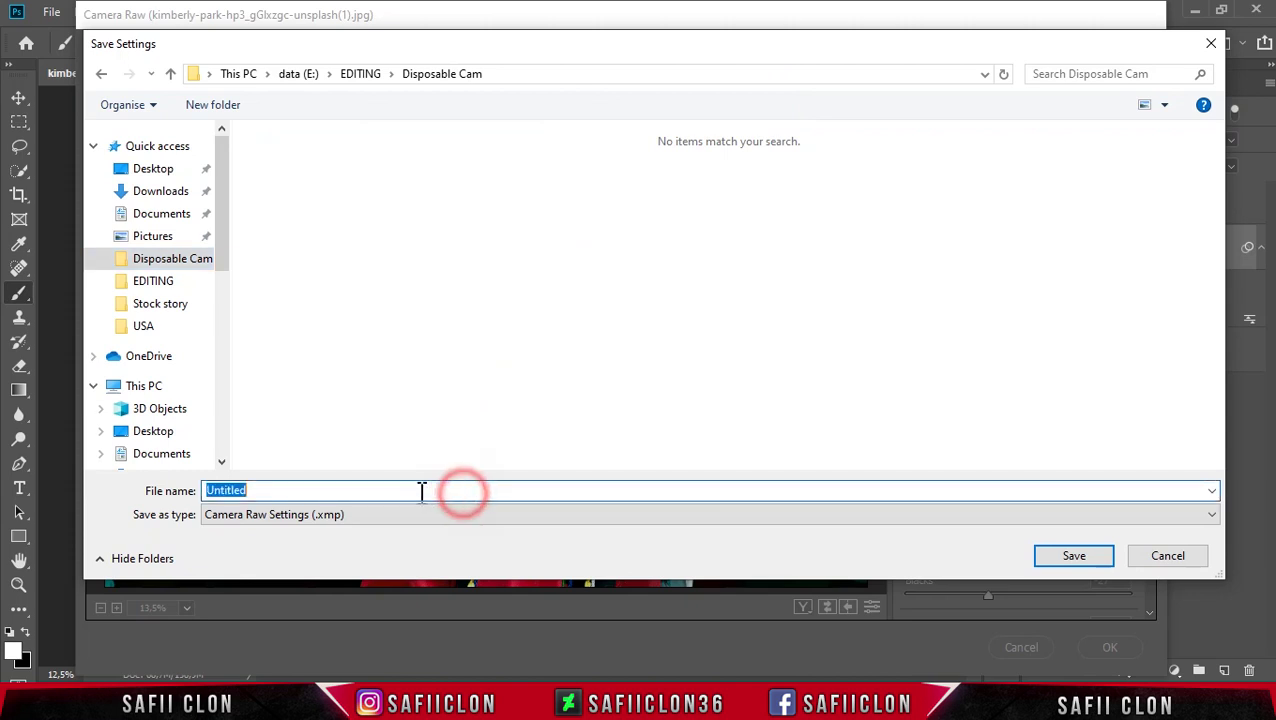
key("BackSpace")
type("Color")
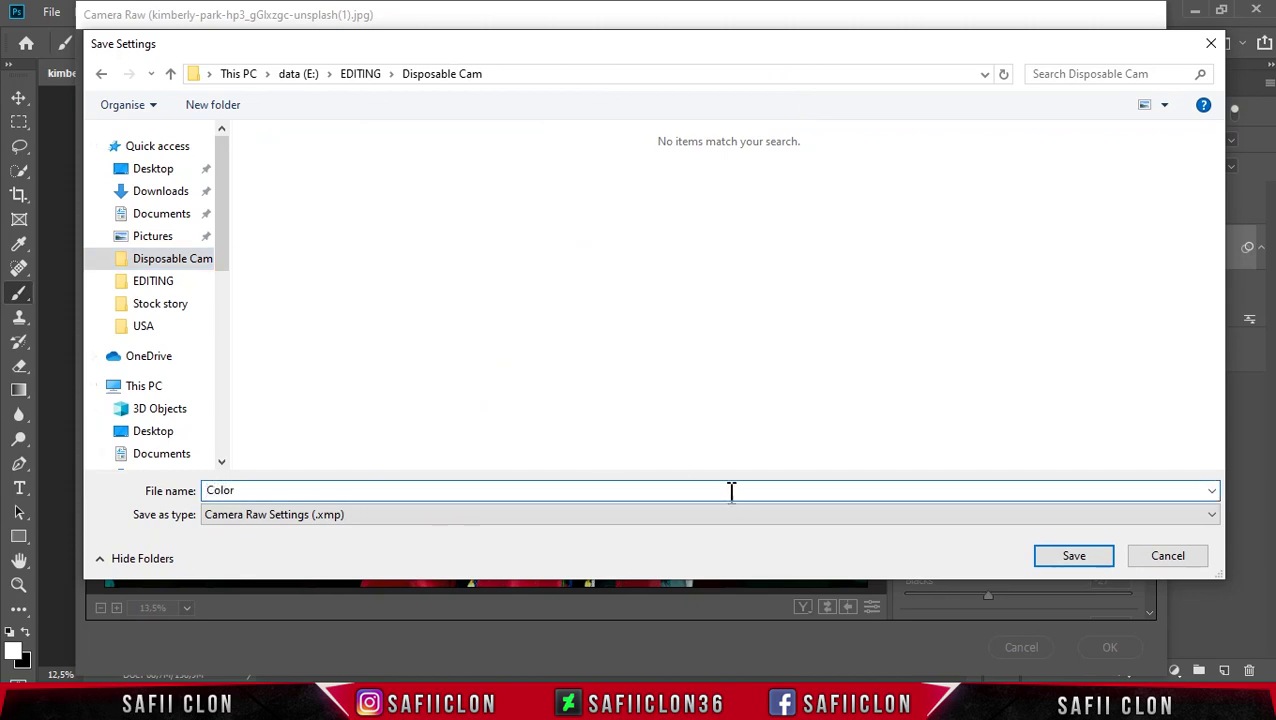
left_click(1063, 556)
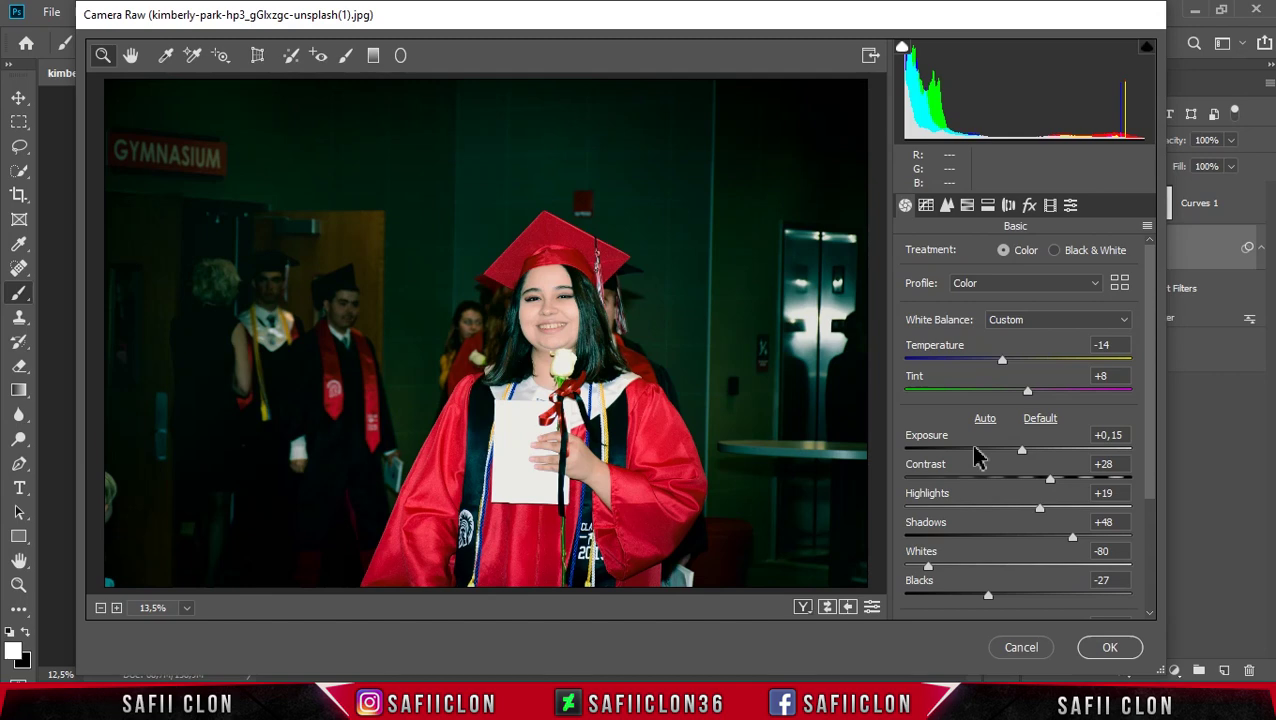
Commit the Camera Raw grade, then open the arcade image from the Disposable Cam folder
left_click(1110, 647)
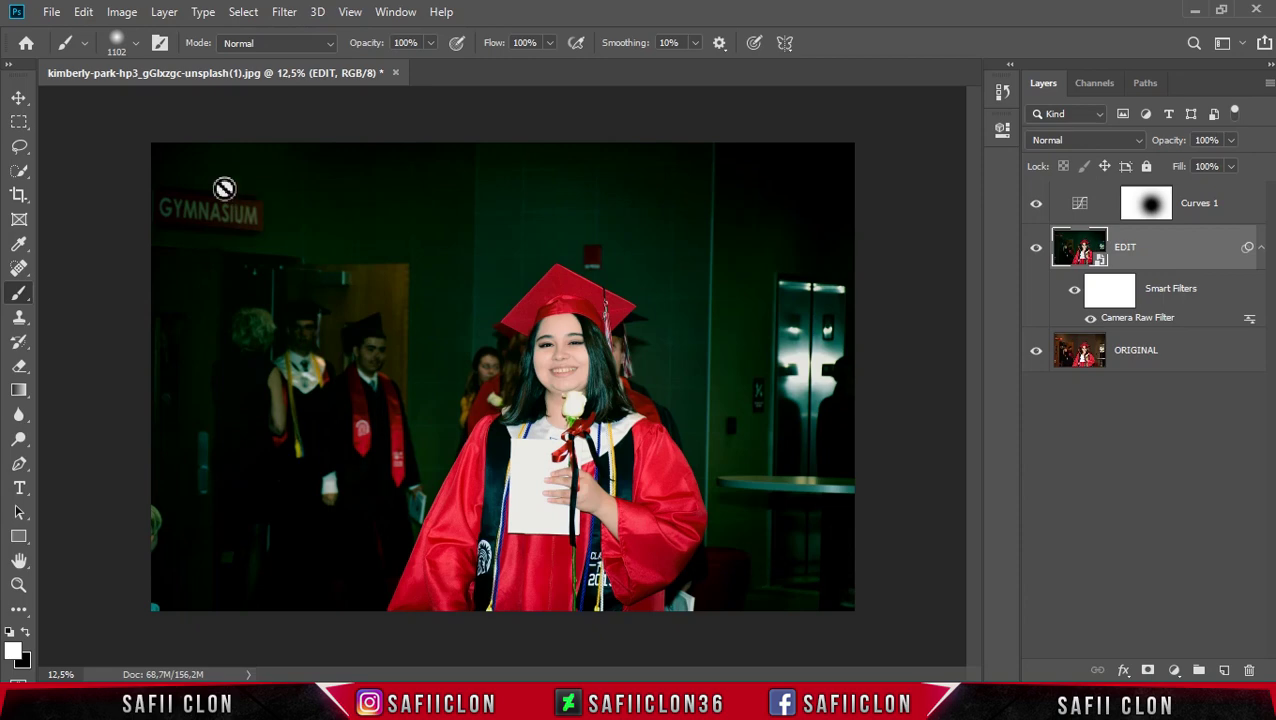
left_click(50, 14)
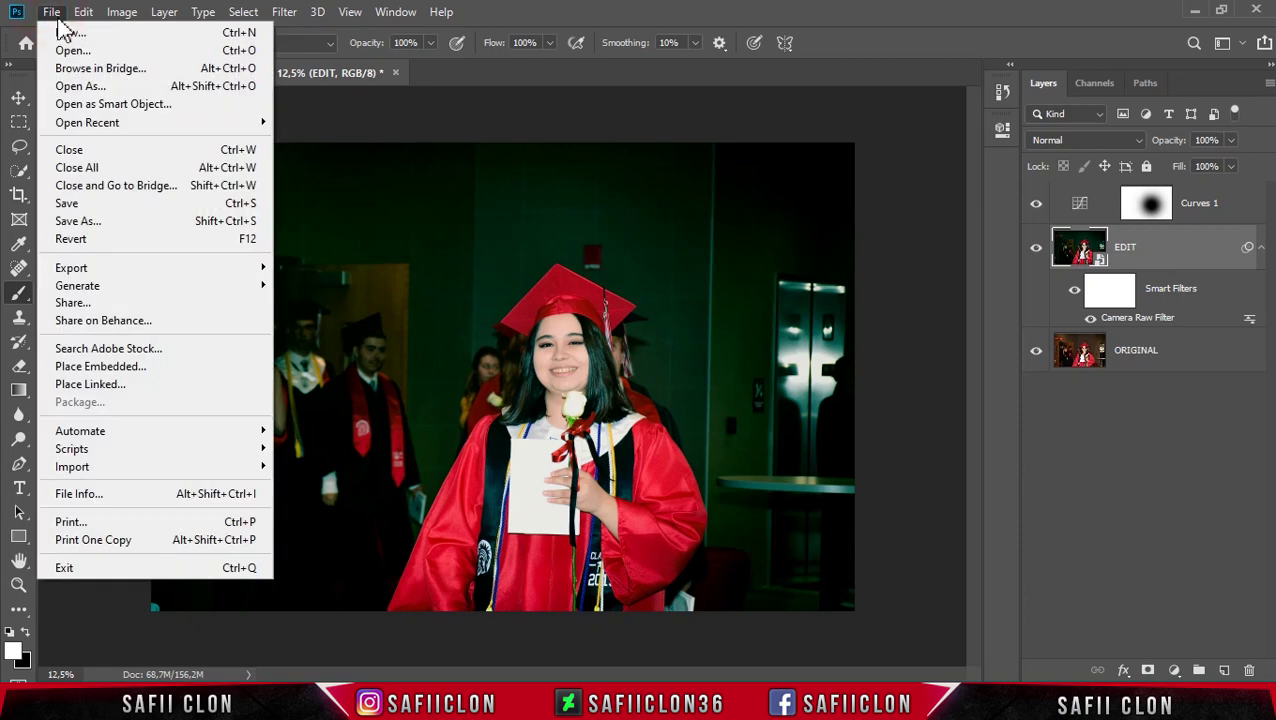
left_click(76, 52)
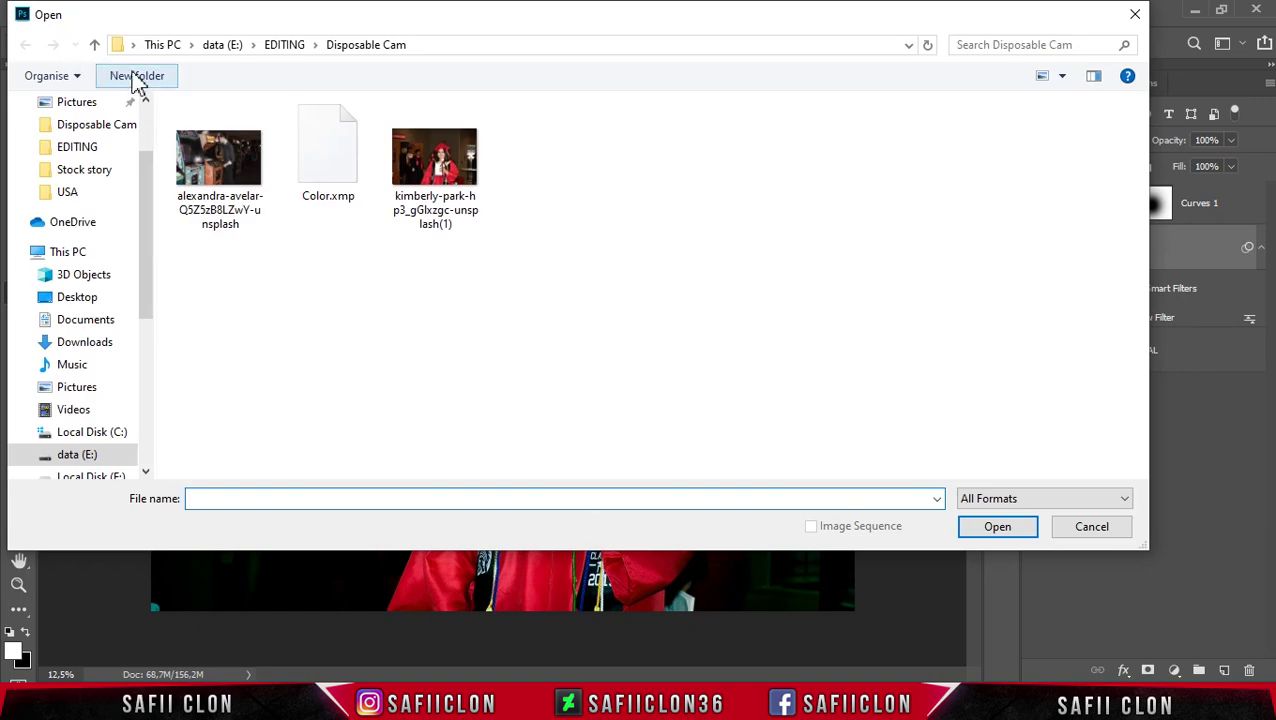
left_click(242, 175)
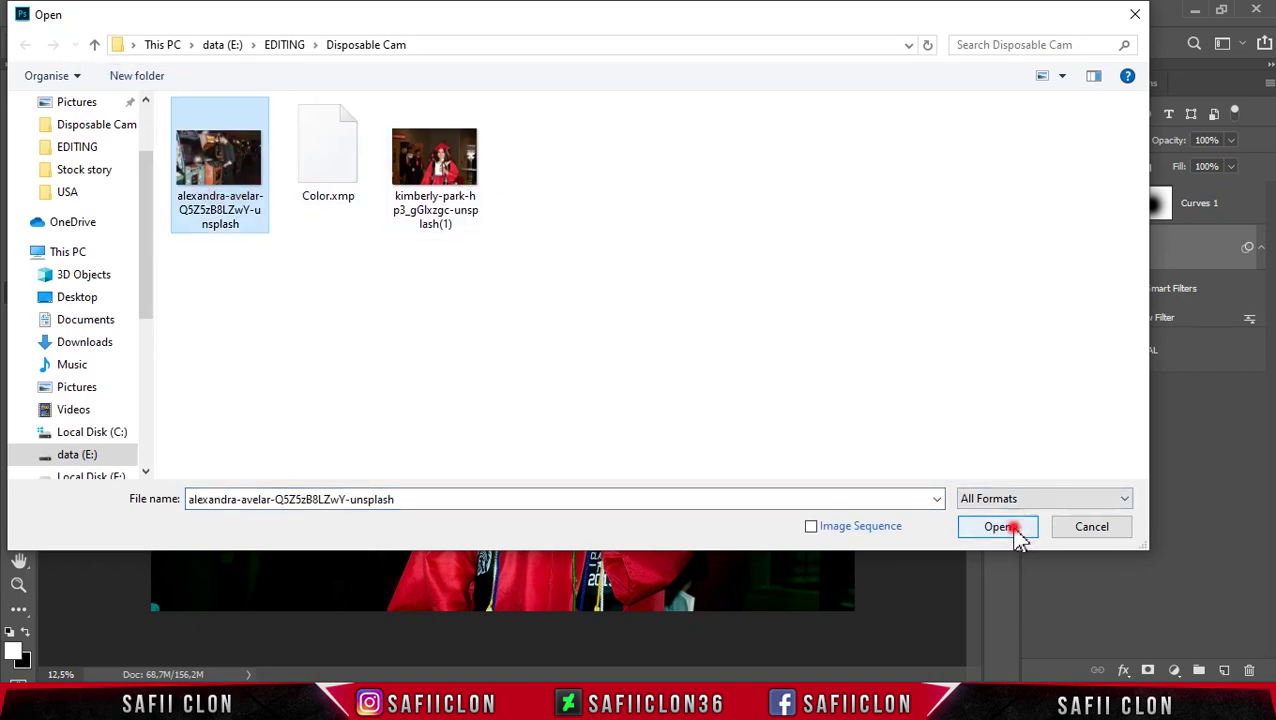
left_click(1010, 528)
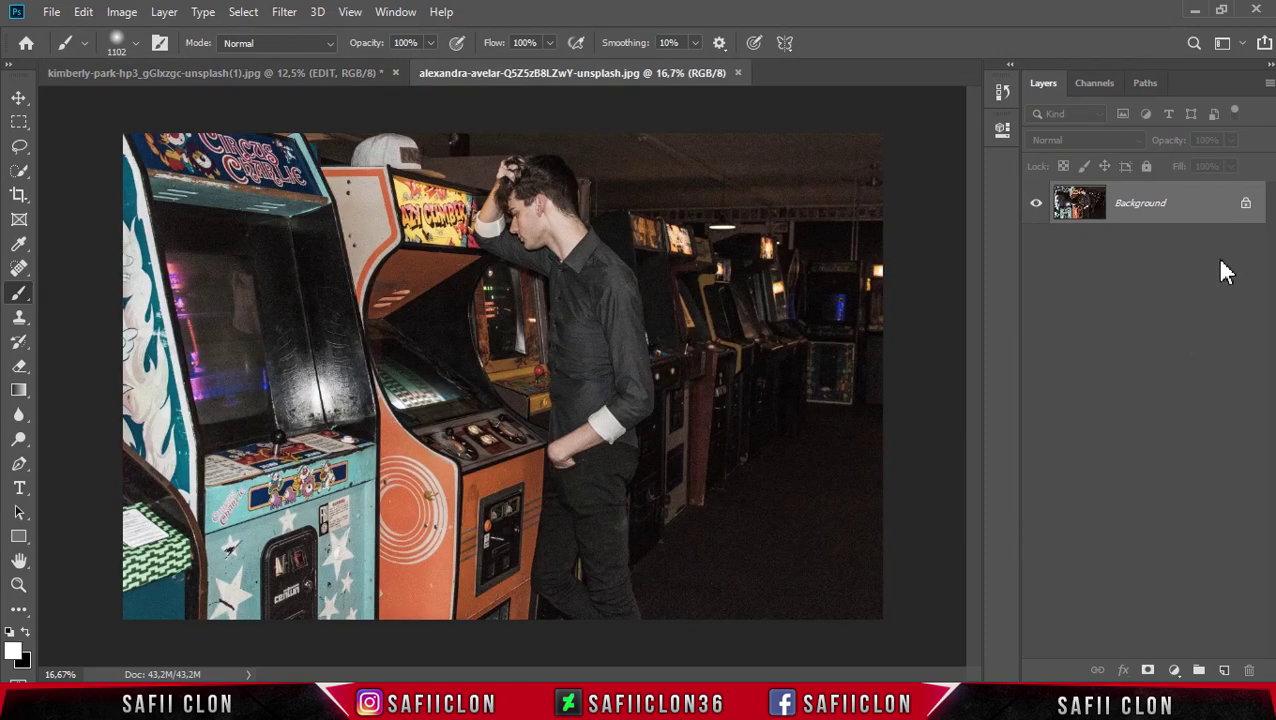
Unlock Layer 0, duplicate it as Layer 0 copy, and open the copy in Camera Raw Filter
left_click(1247, 207)
right_click(1181, 205)
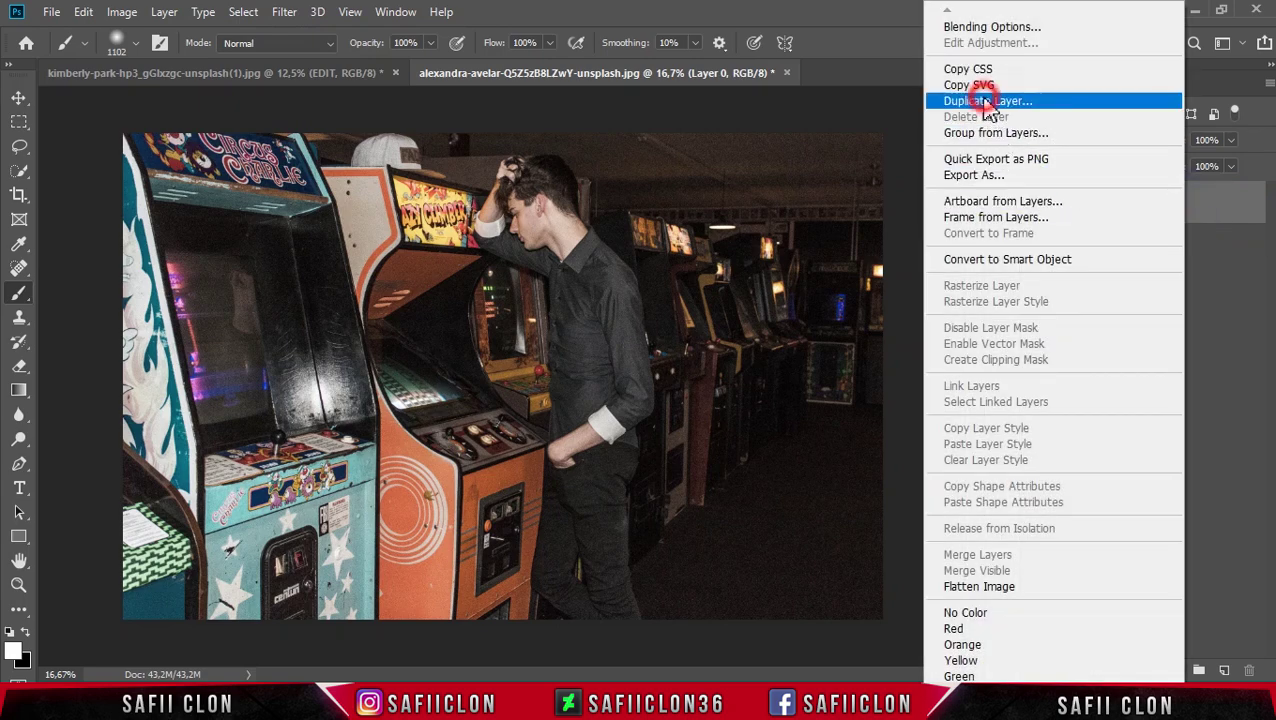
left_click(988, 104)
left_click(808, 180)
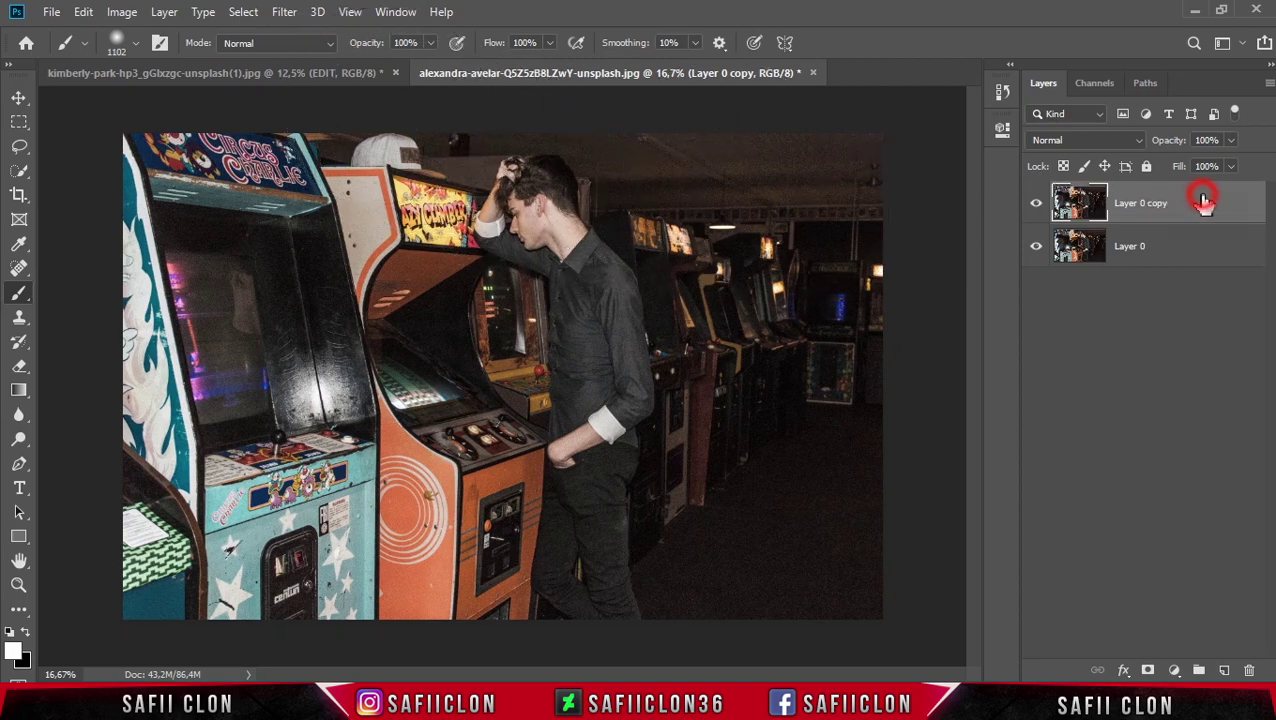
left_click(284, 12)
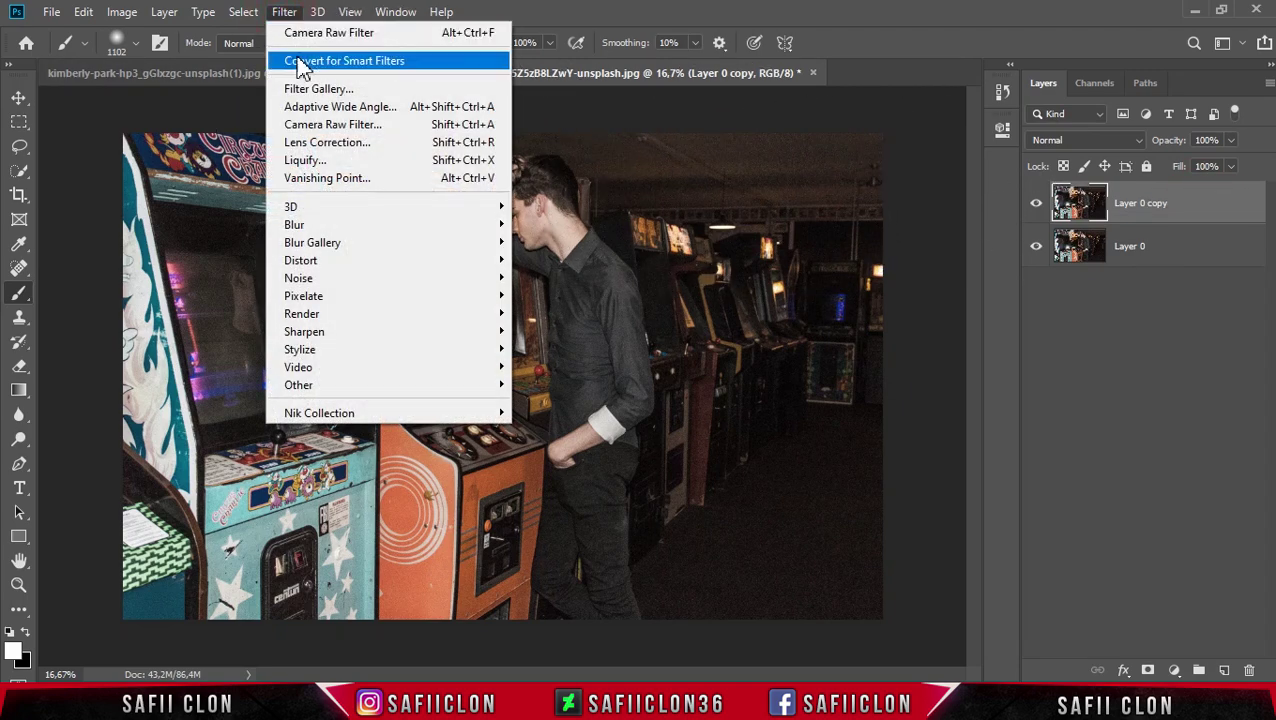
left_click(362, 125)
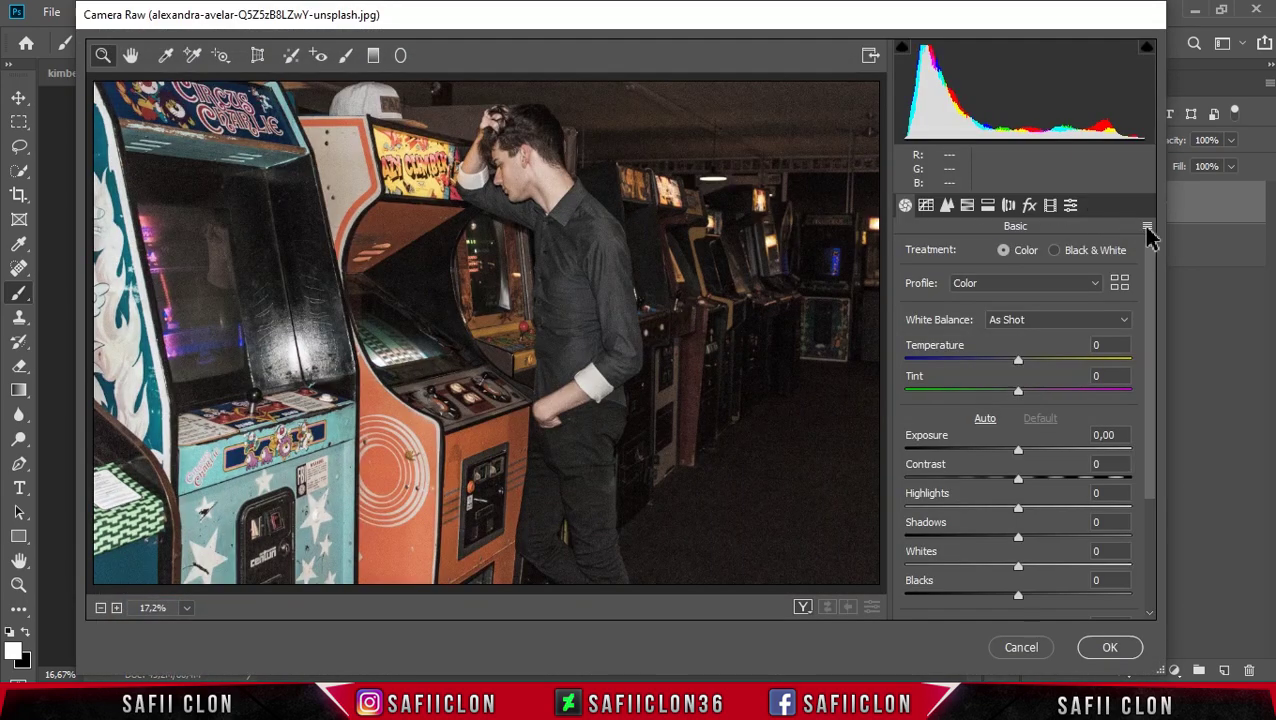
Load the Color.xmp preset onto the arcade photo and cycle through the Before/After views
left_click(1147, 228)
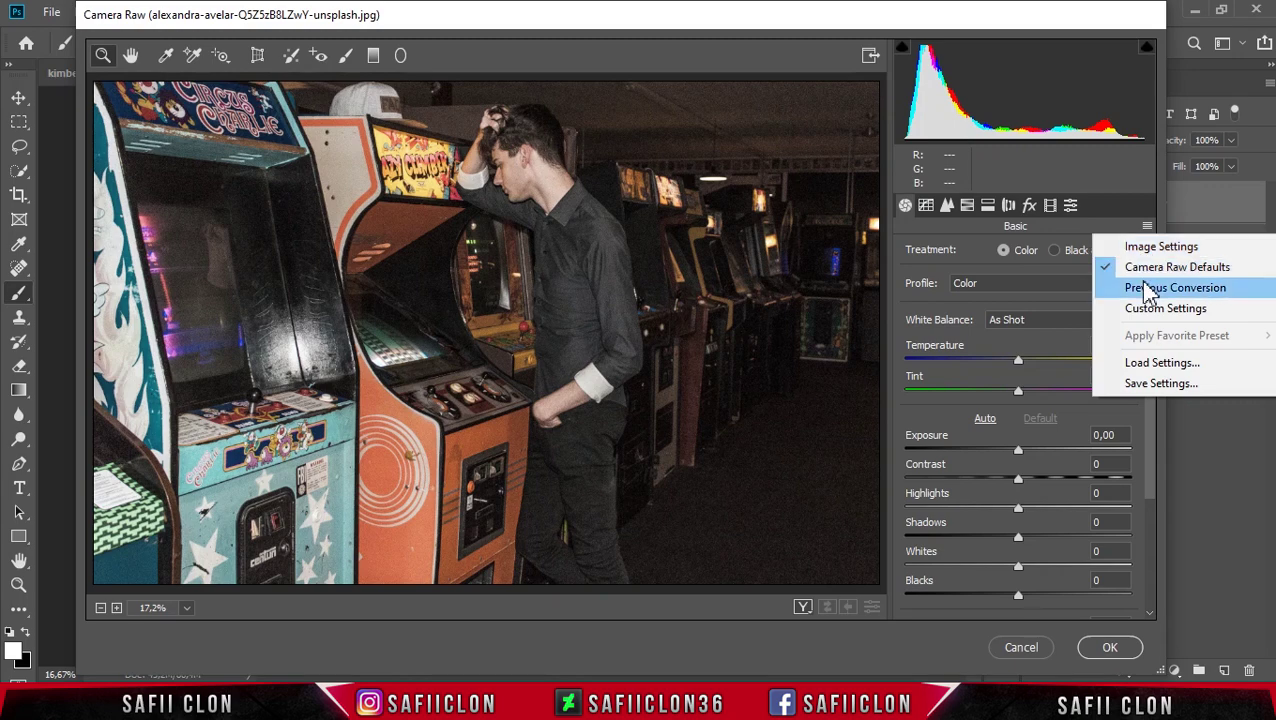
left_click(1162, 364)
left_click(302, 190)
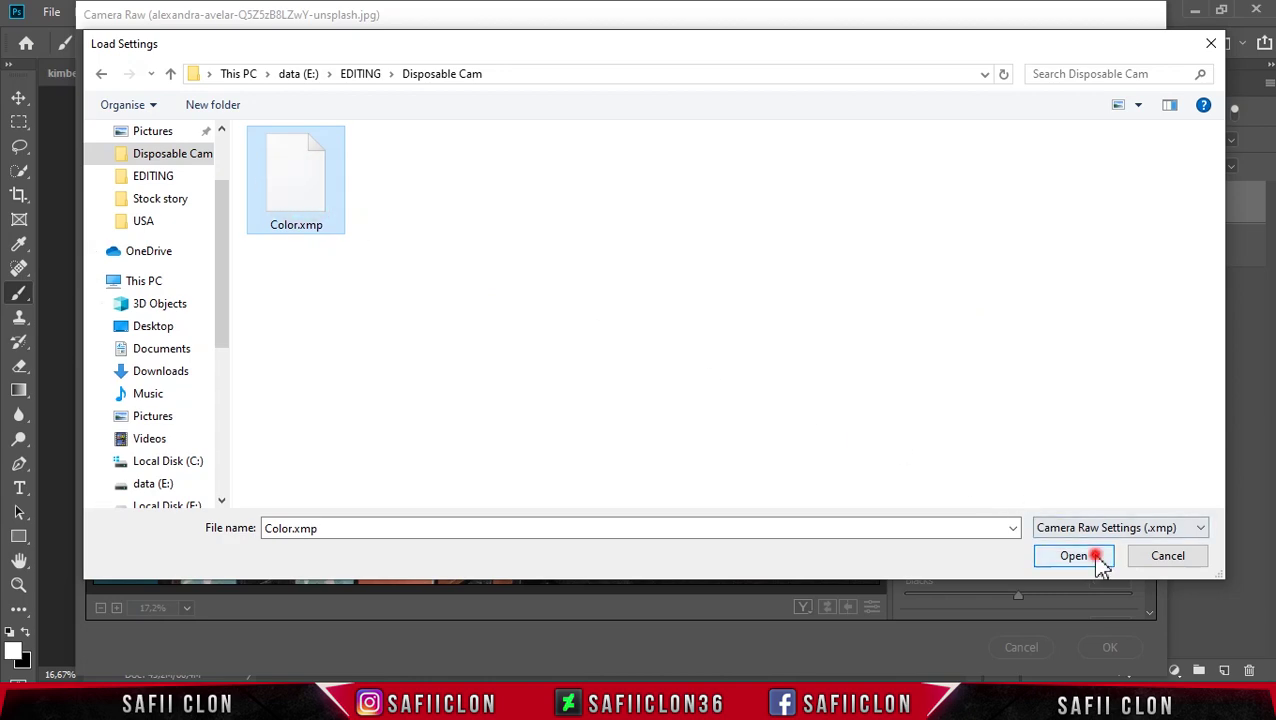
left_click(1093, 555)
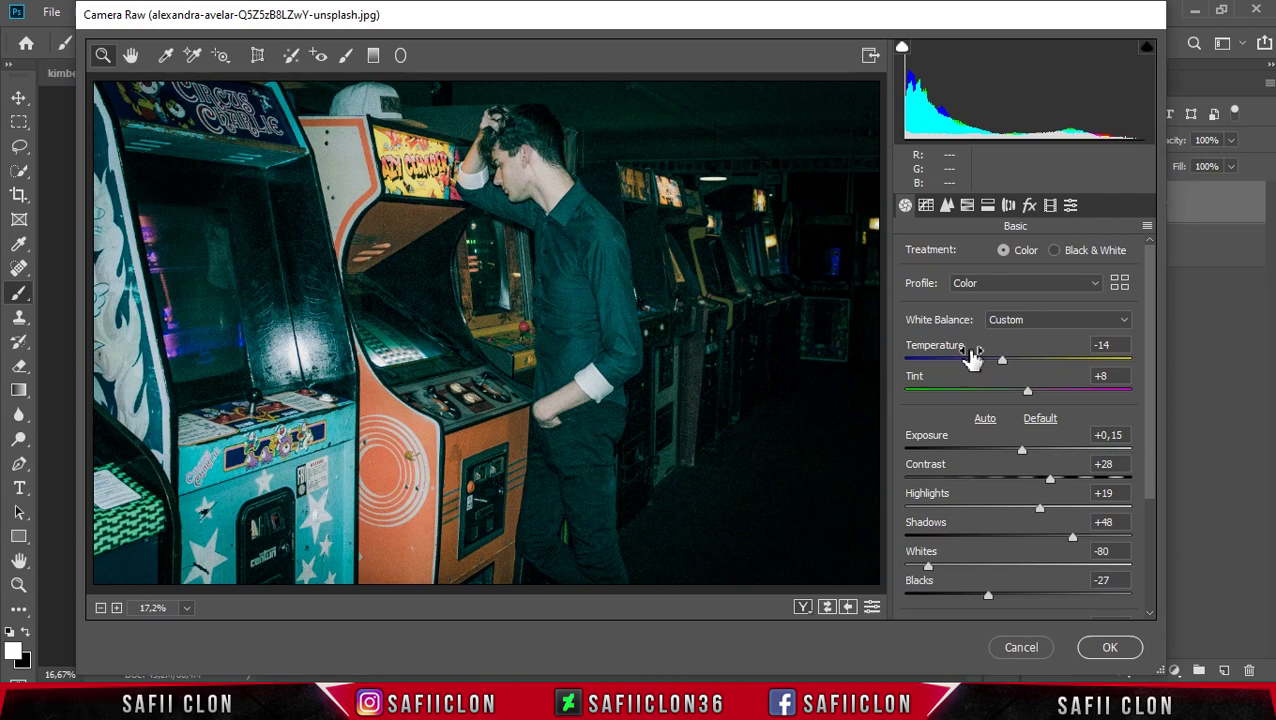
left_click(803, 608)
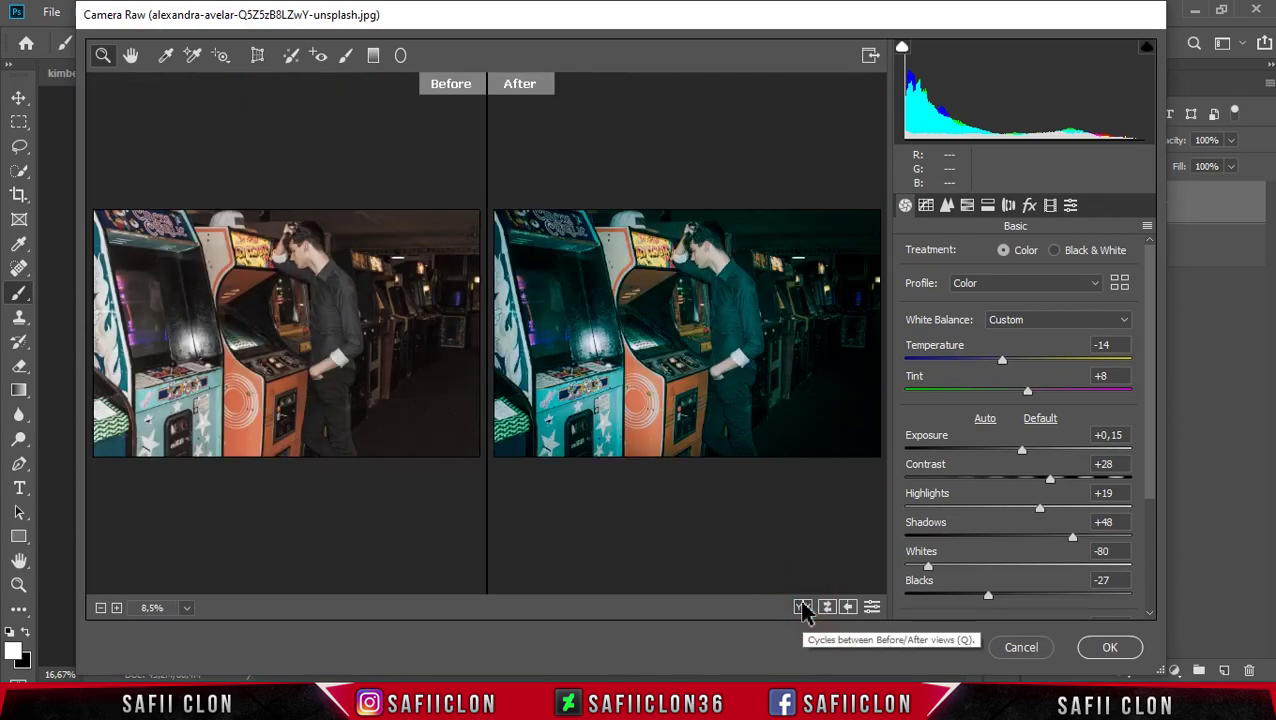
left_click(803, 608)
left_click(803, 608)
left_click(803, 608)
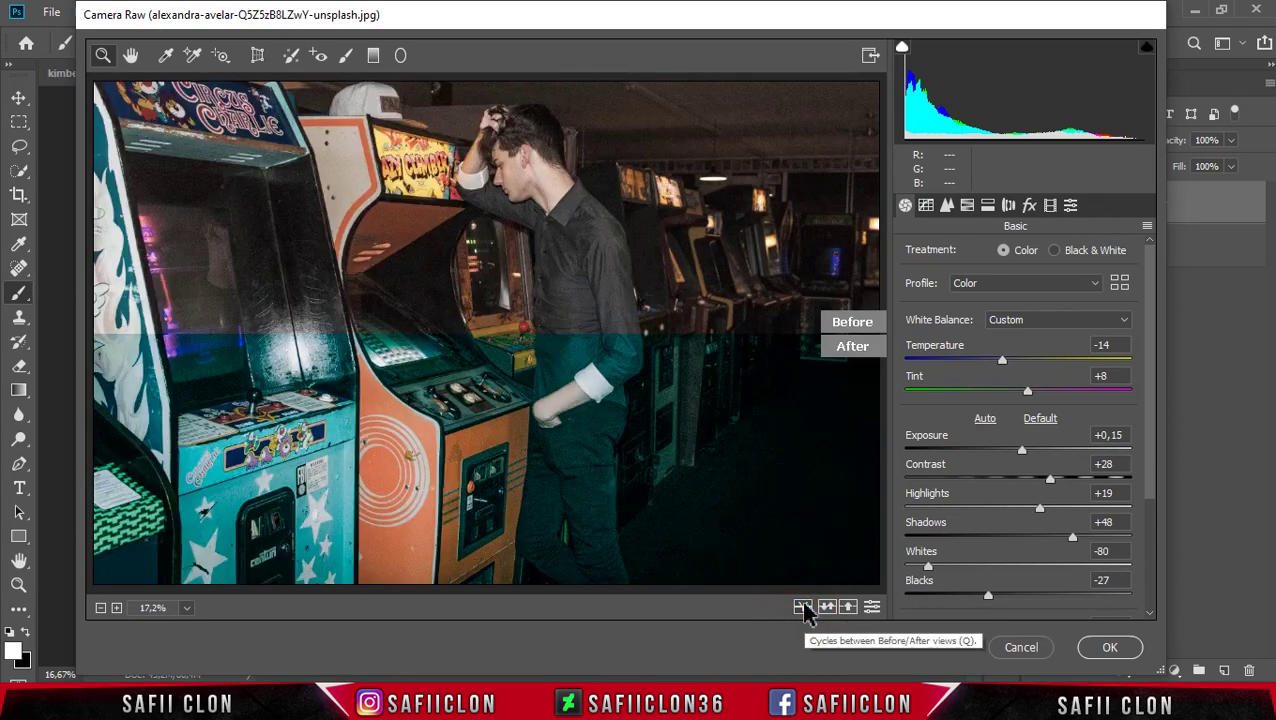
left_click(803, 608)
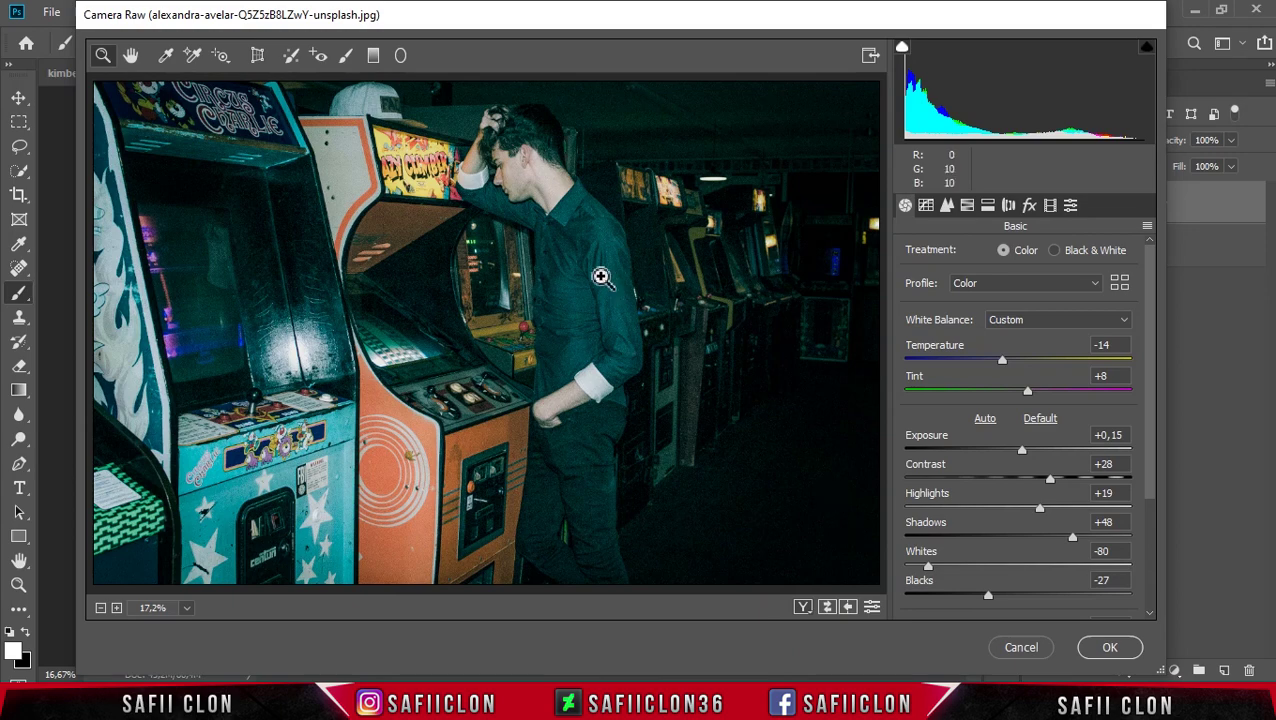
left_click(346, 56)
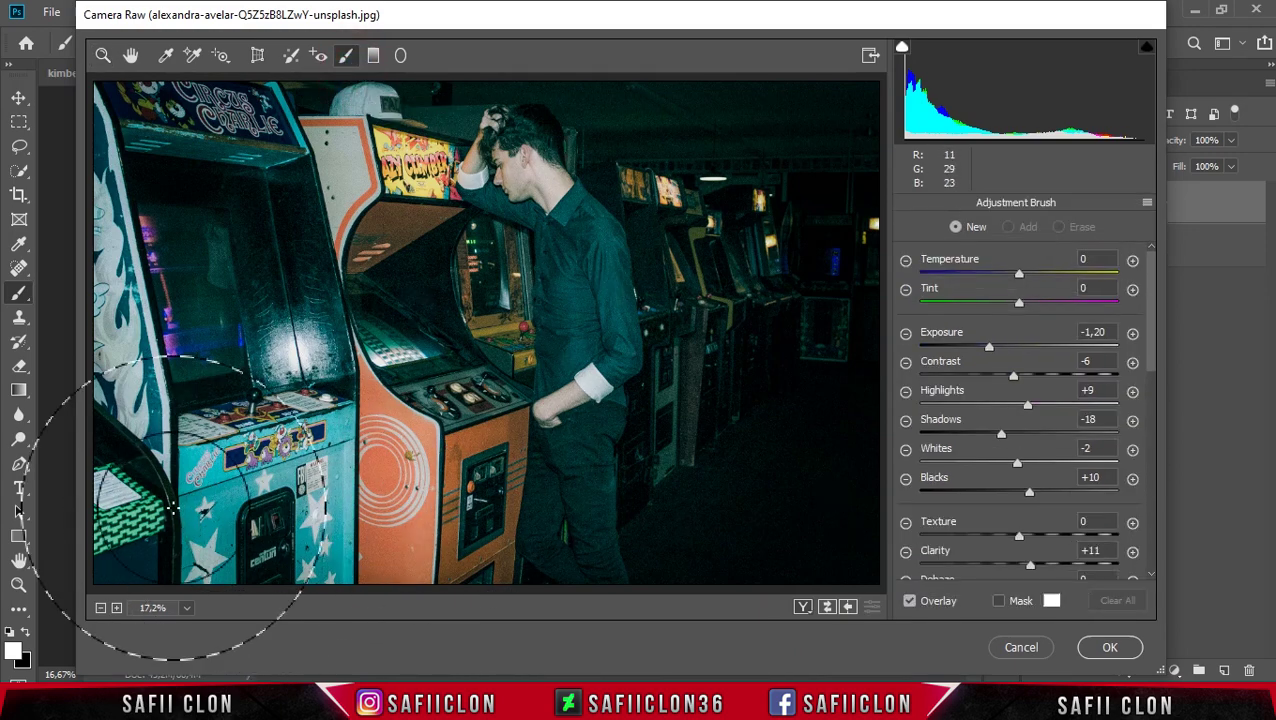
Darken the bright arcade cabinets with a brush at Exposure -1,50 and Shadows -23, then apply the grade
left_click_drag(173, 508, 210, 470)
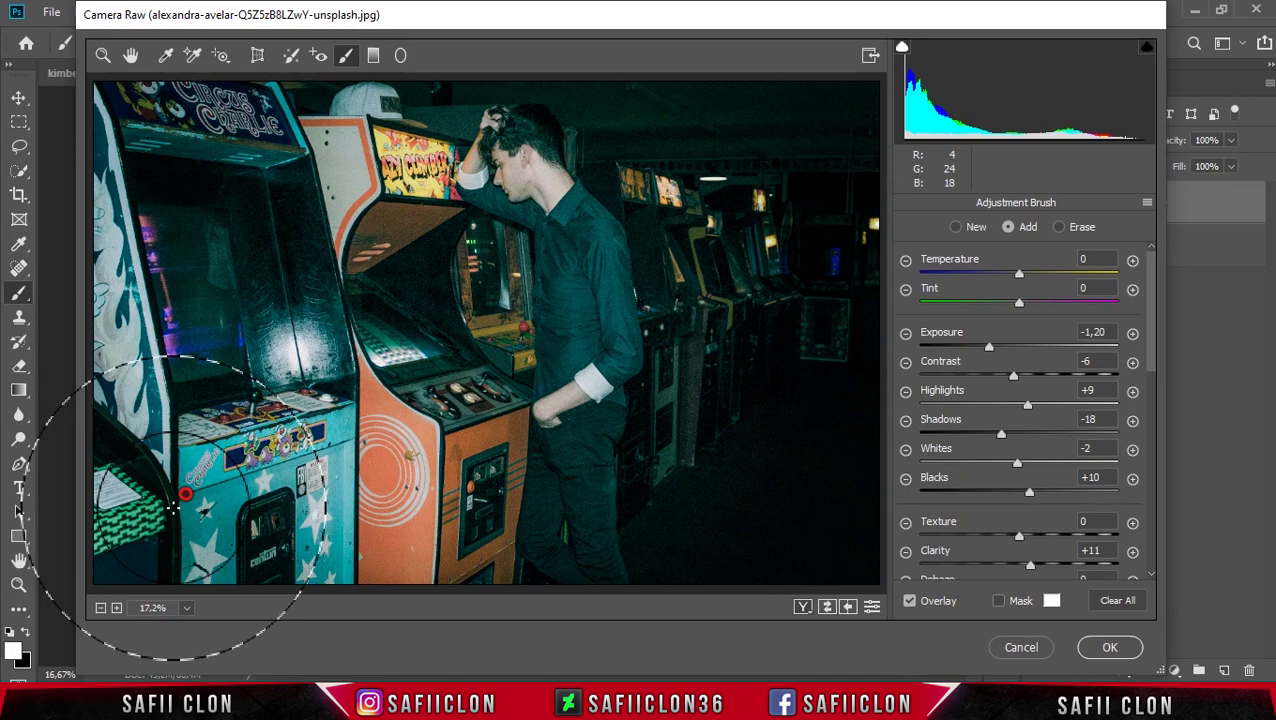
left_click(121, 333)
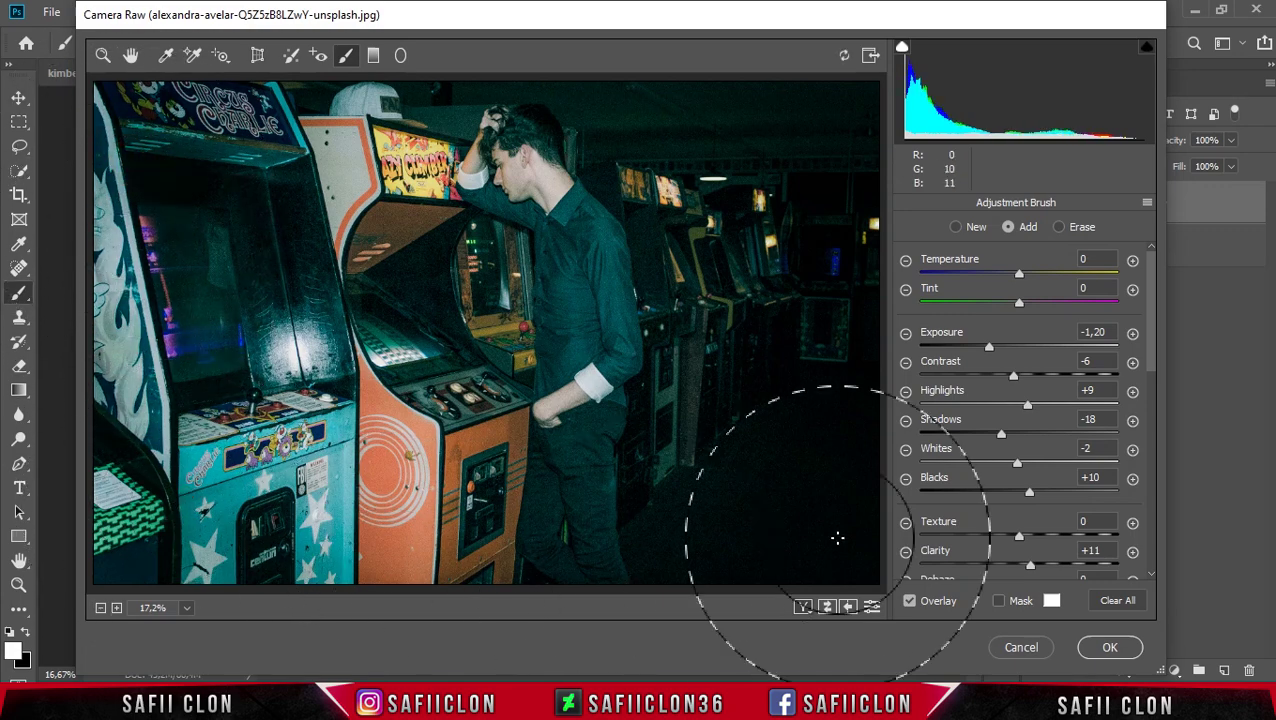
mouse_move(990, 346)
left_mouse_down()
mouse_move(1003, 346)
mouse_move(985, 352)
left_mouse_up()
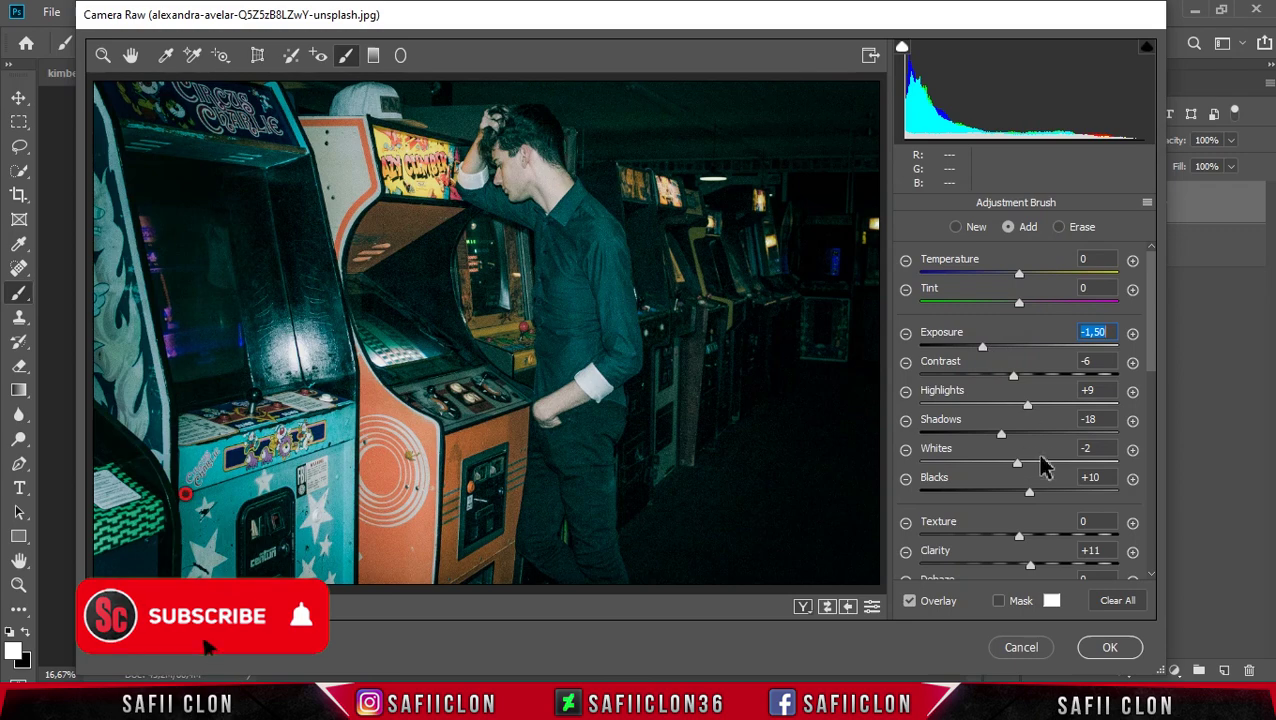
left_click_drag(1003, 440, 1010, 442)
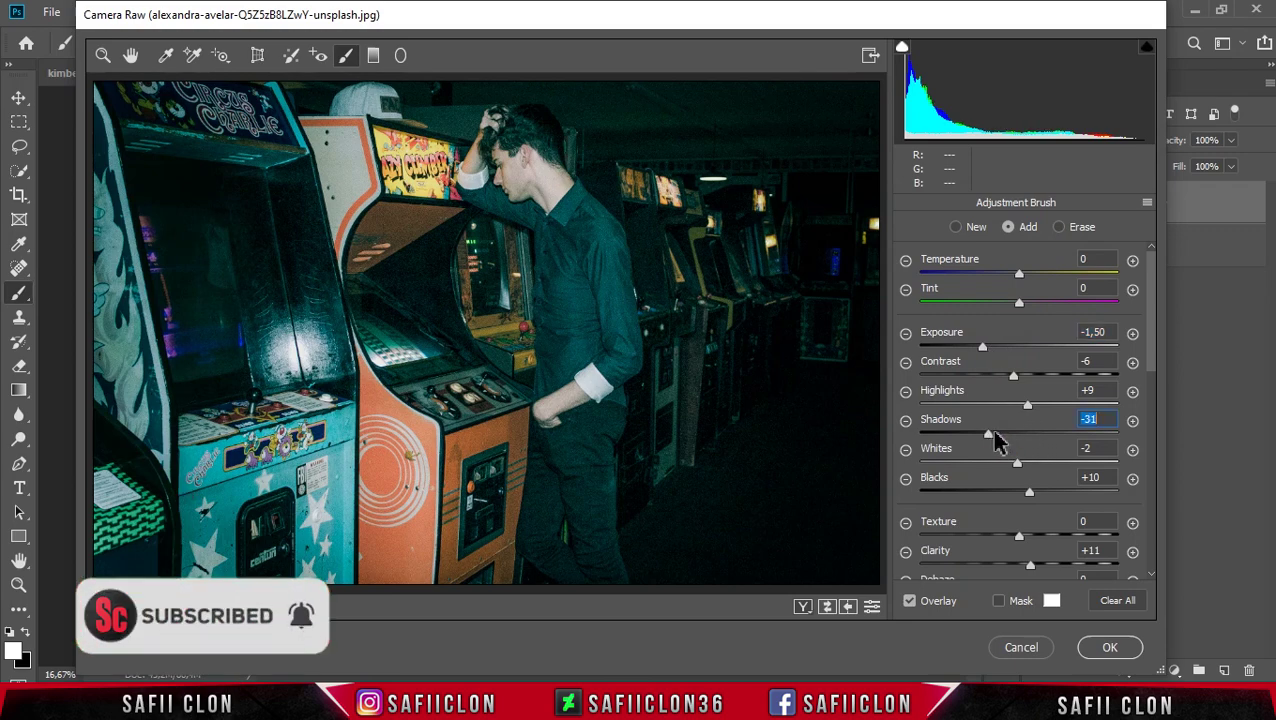
left_click(803, 607)
left_click(803, 608)
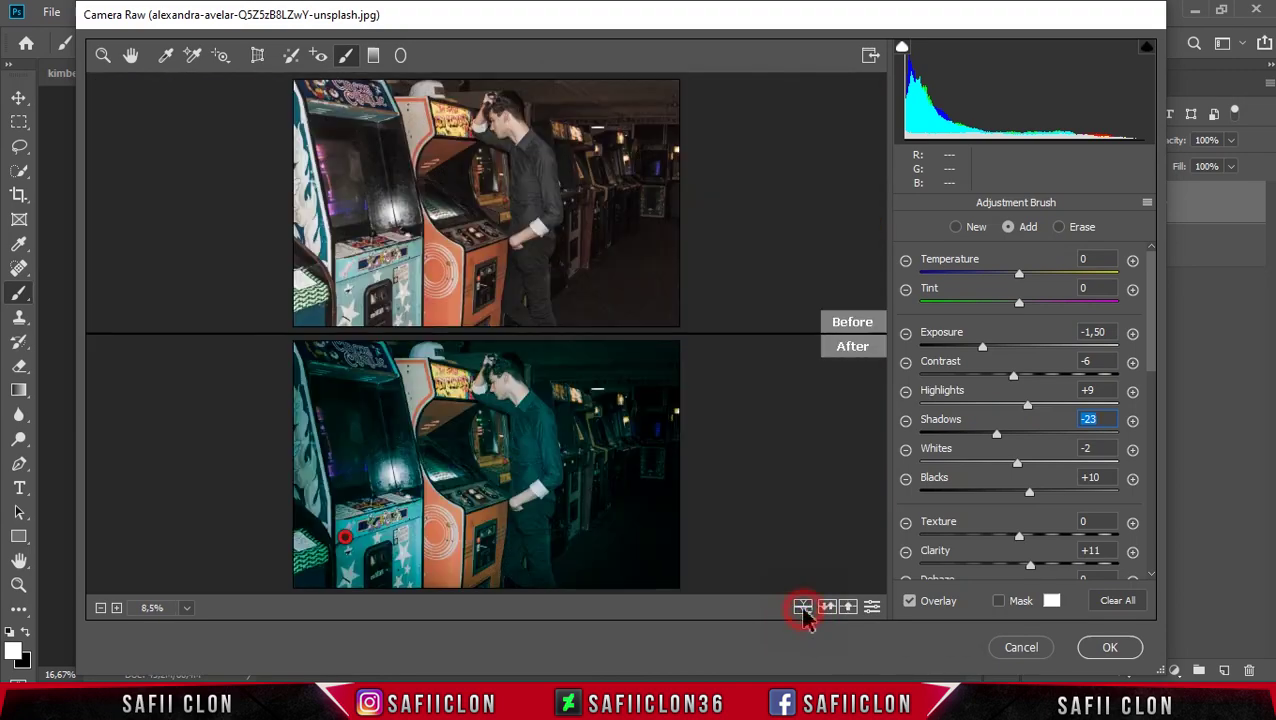
left_click(803, 608)
left_click(803, 608)
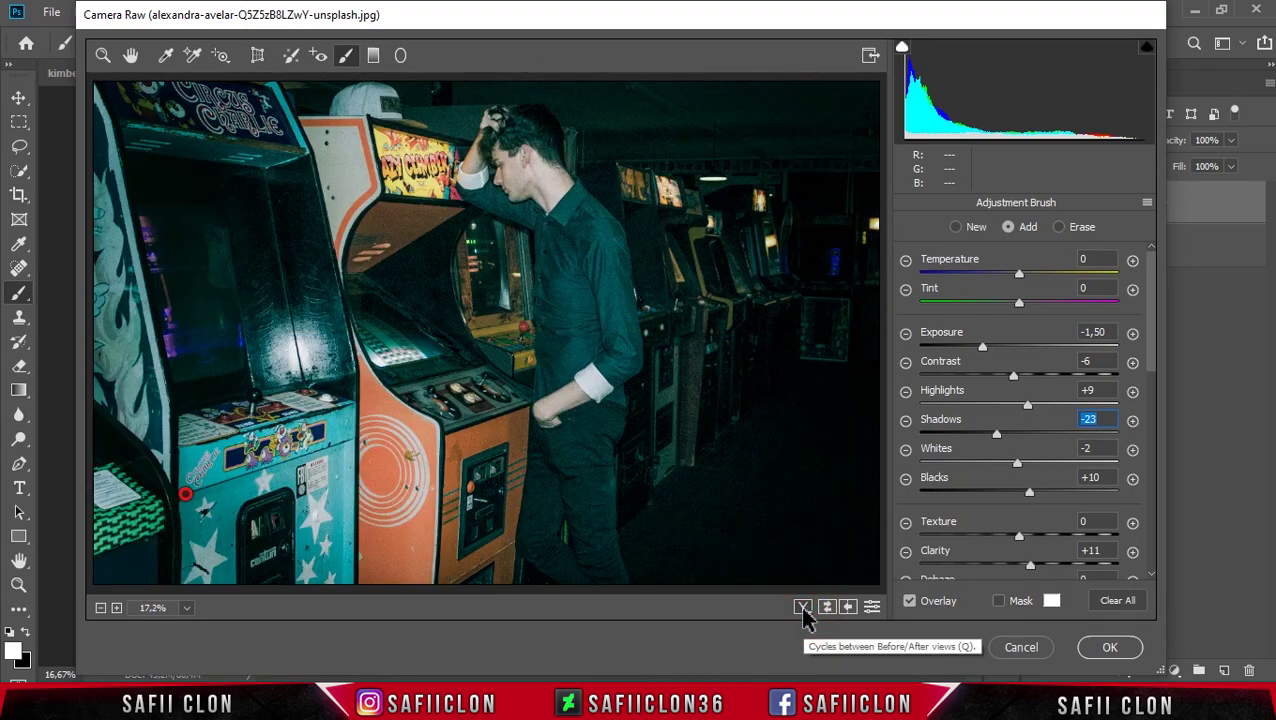
left_click(1107, 648)
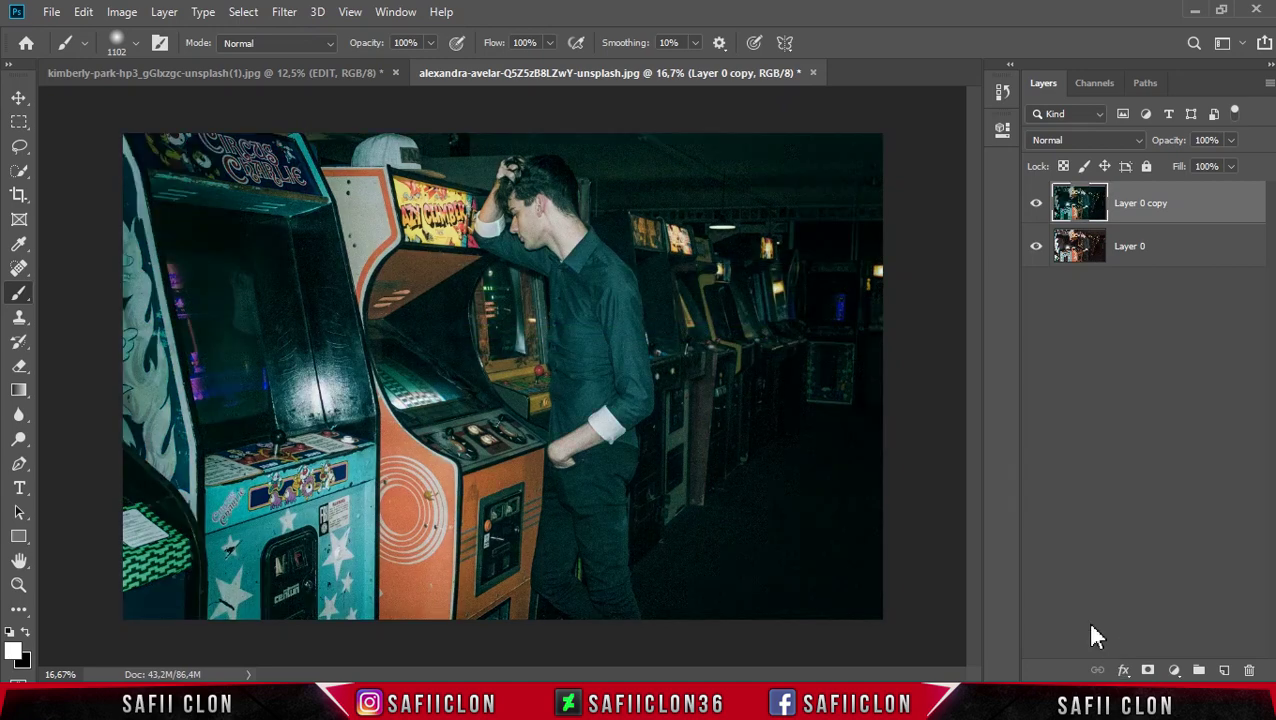
Compare Layer 0 copy on and off, then drag the graduation photo's Curves 1 into the arcade document
left_click(1033, 208)
left_click(1033, 208)
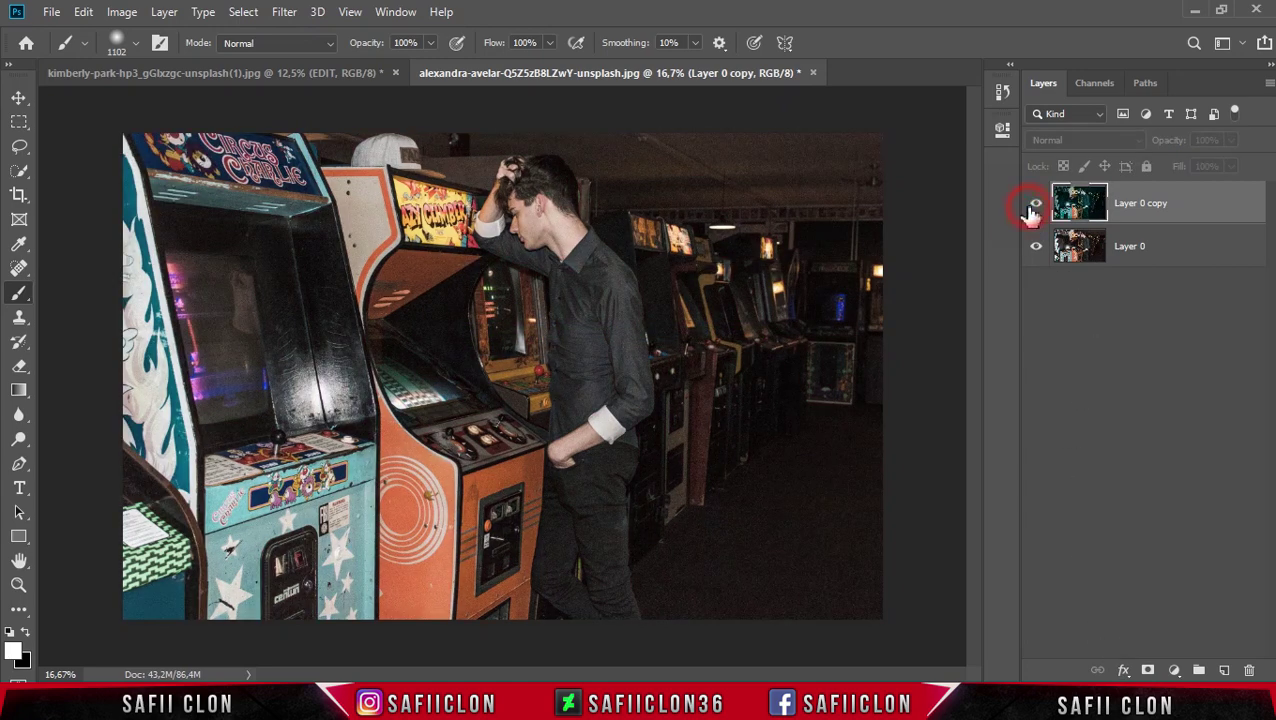
left_click(1034, 204)
left_click(1034, 204)
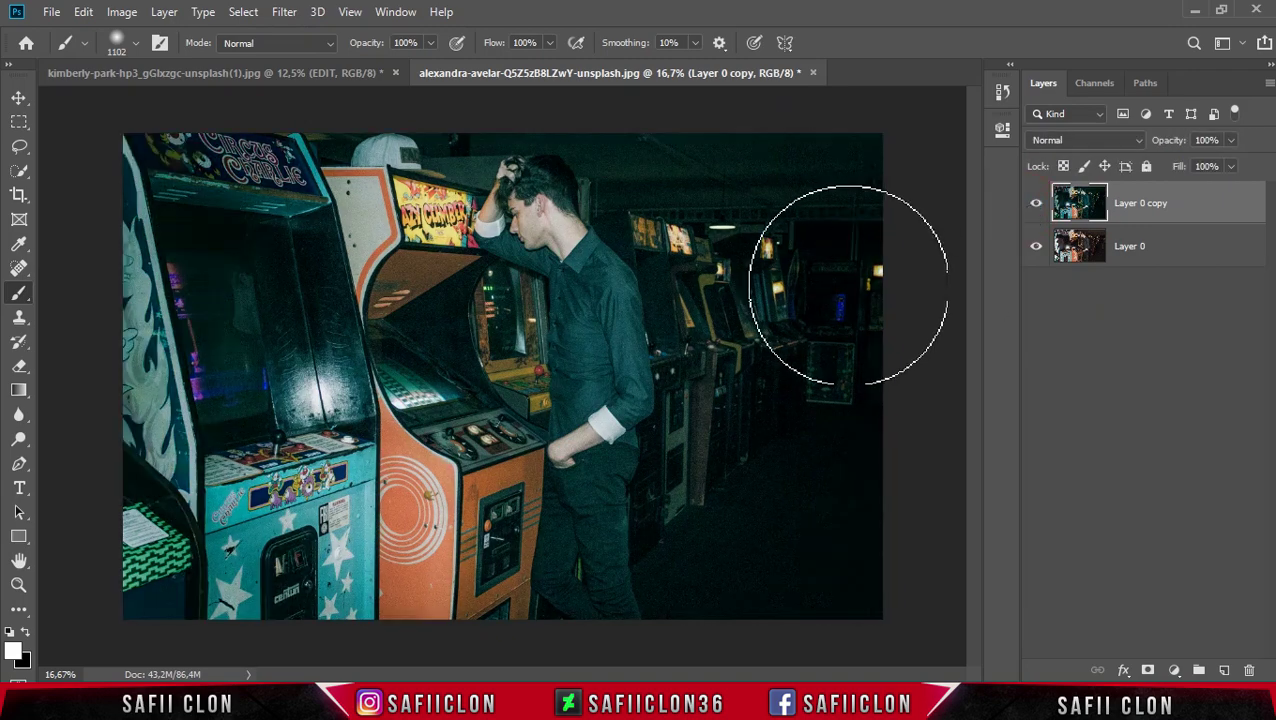
left_click(266, 72)
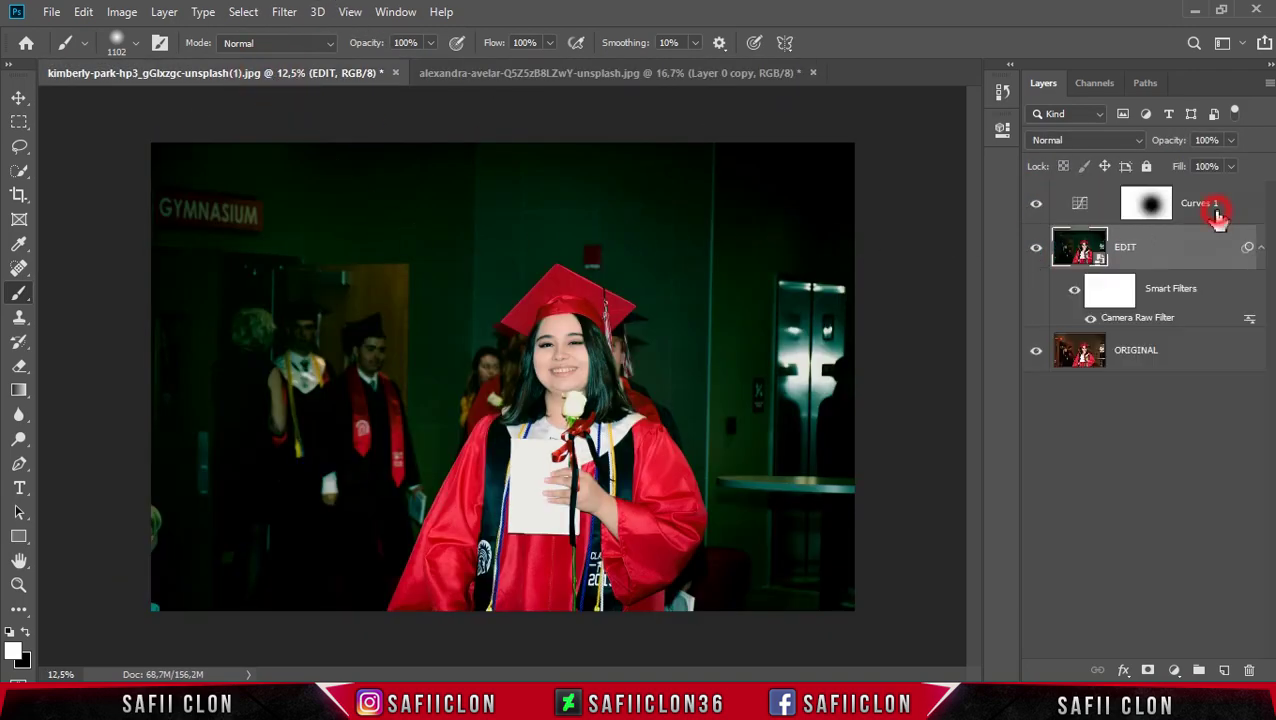
mouse_move(1218, 213)
left_mouse_down()
mouse_move(709, 88)
mouse_move(624, 341)
left_mouse_up()
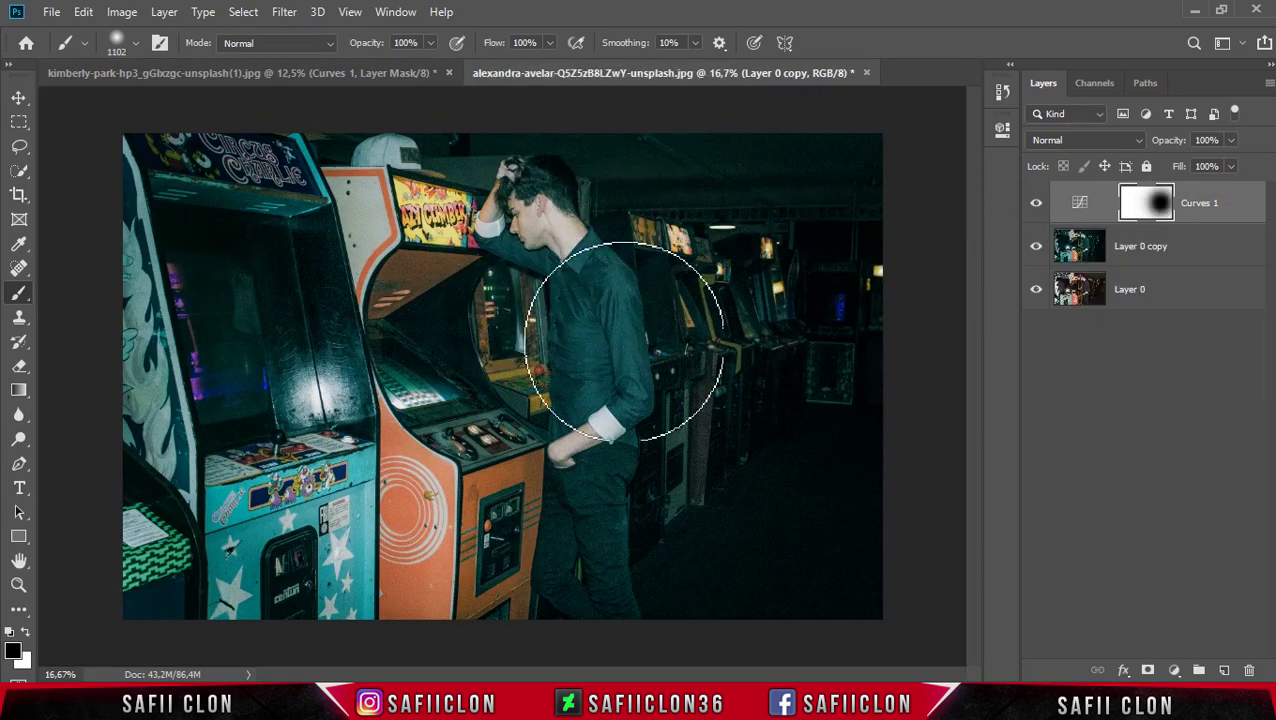
Reposition the copied Curves 1 mask and scale it to 88.29% to fit the arcade photo
left_click(1037, 205)
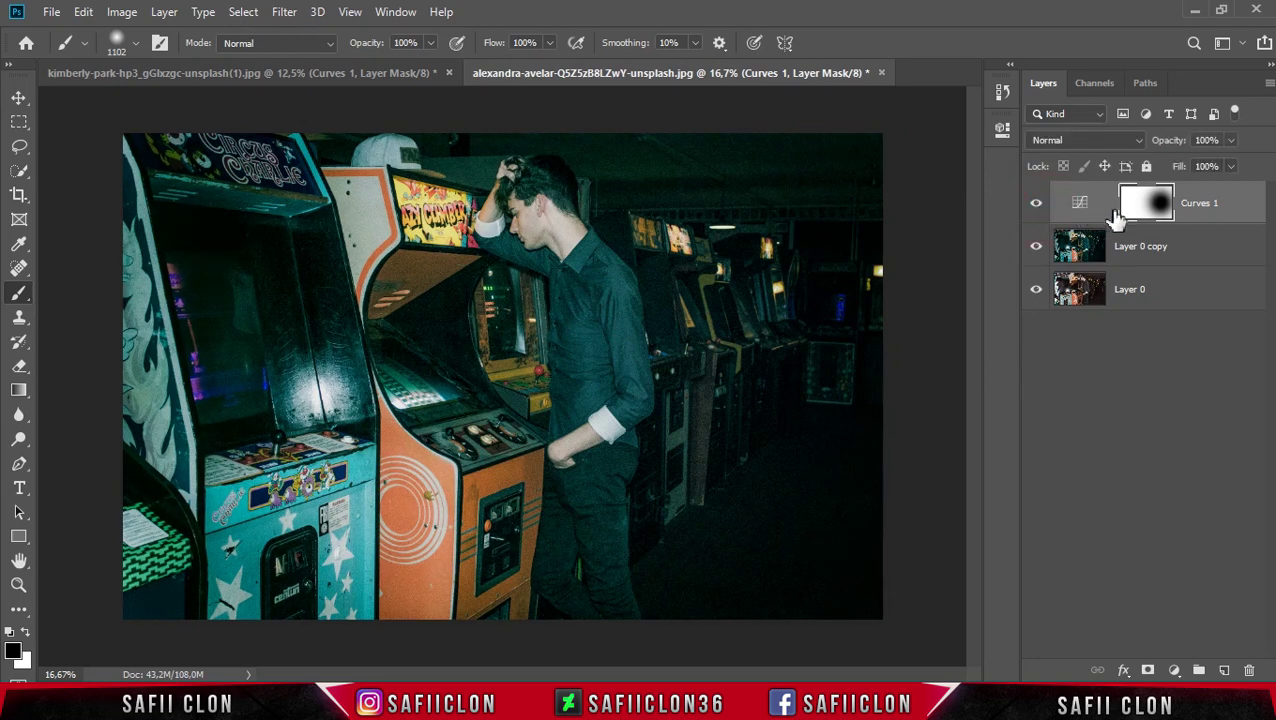
left_click(1147, 206)
key("ctrl+t")
mouse_move(848, 344)
left_mouse_down()
mouse_move(370, 188)
mouse_move(619, 333)
left_mouse_up()
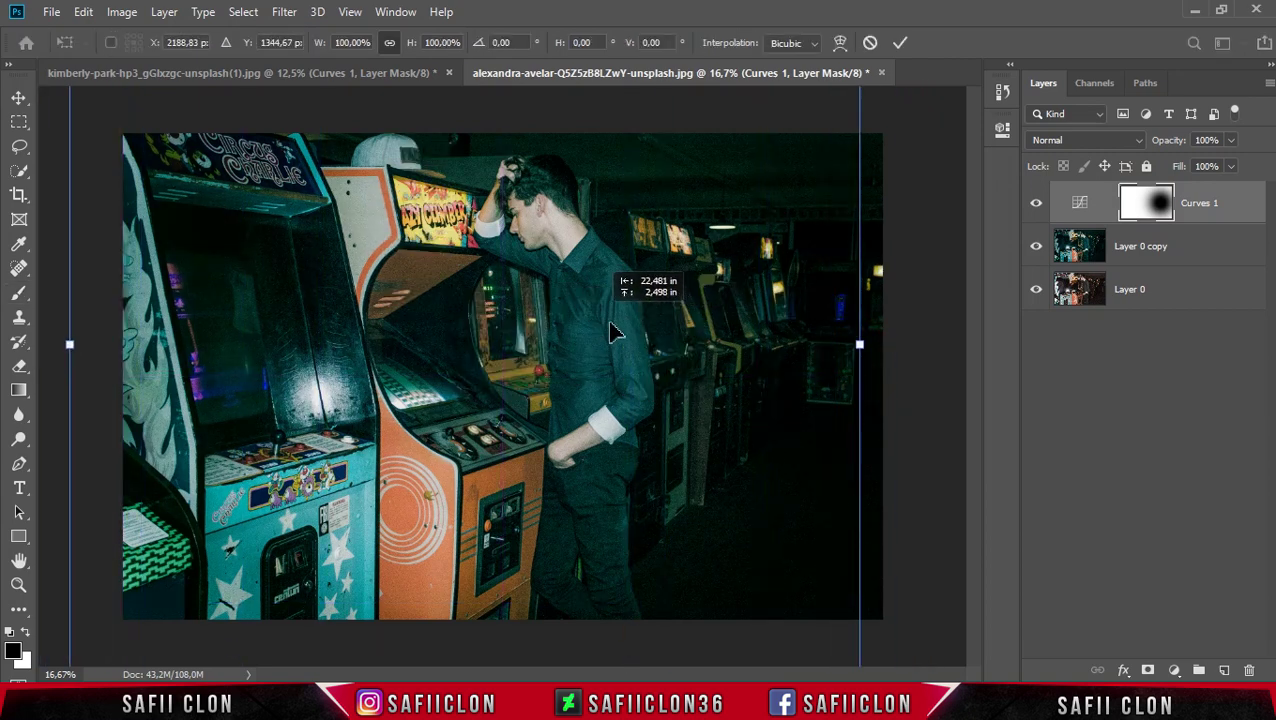
left_click_drag(619, 333, 621, 334)
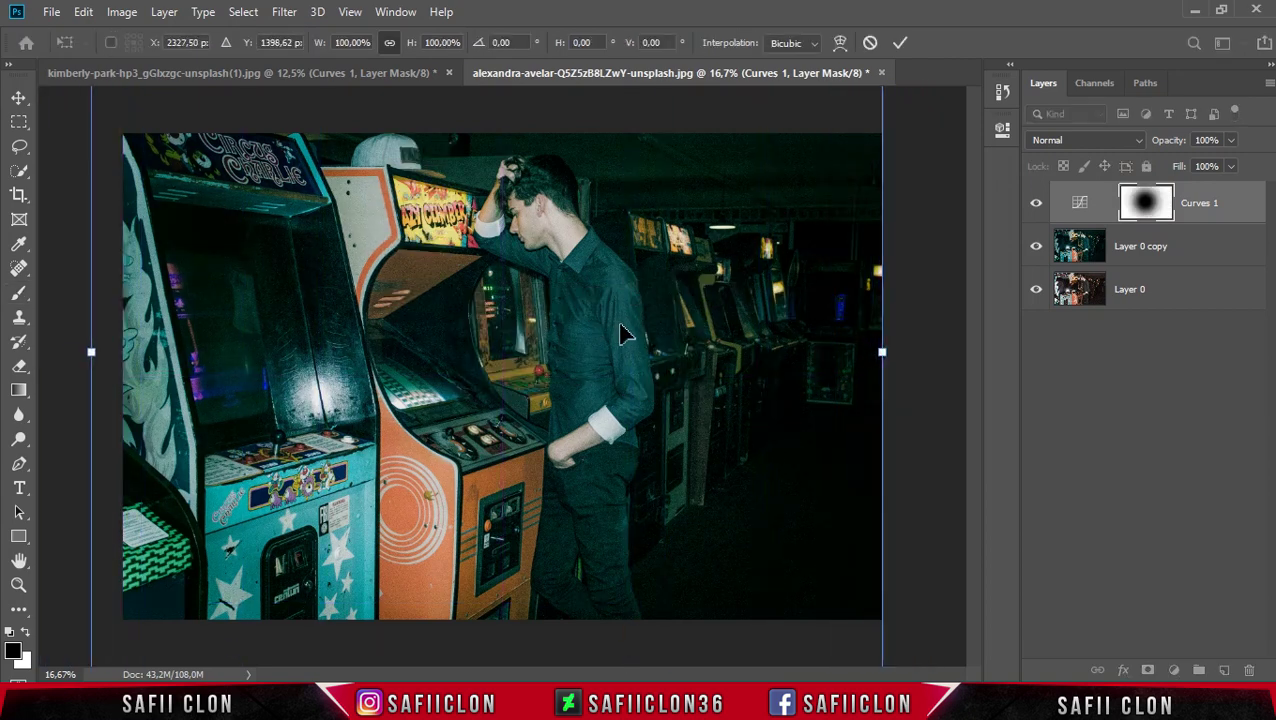
key("ctrl+minus")
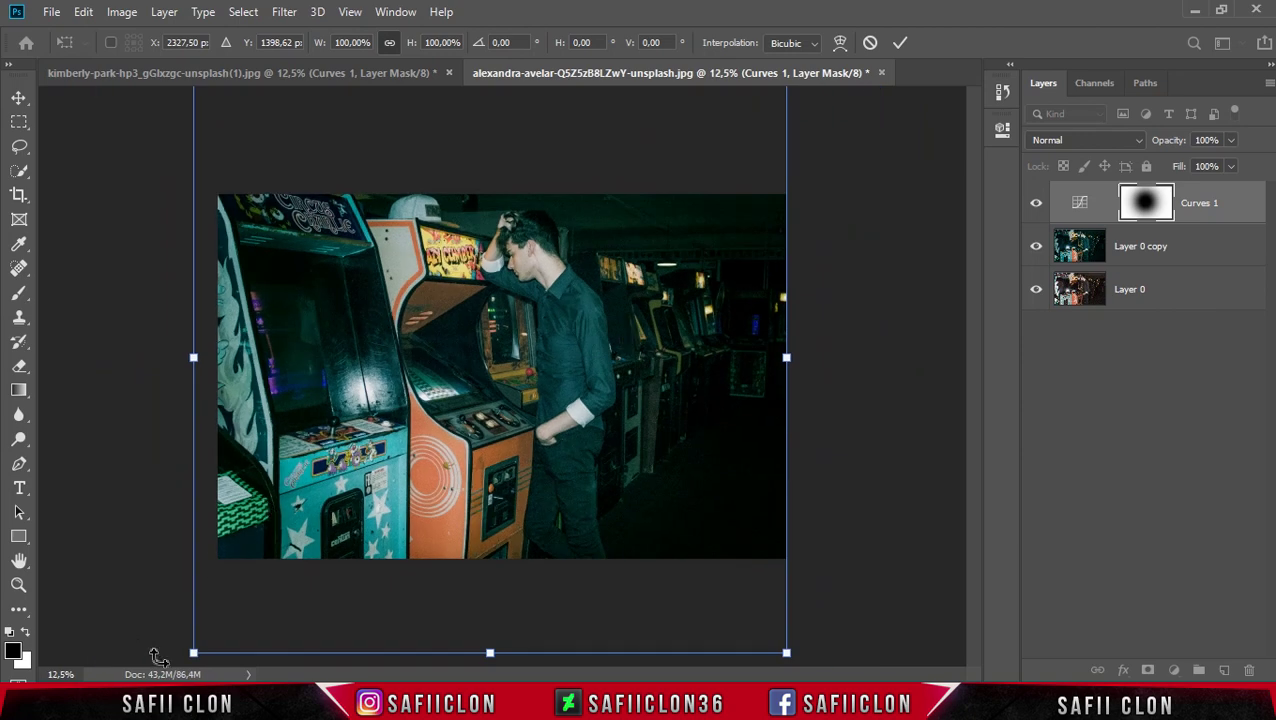
left_click_drag(186, 651, 228, 618)
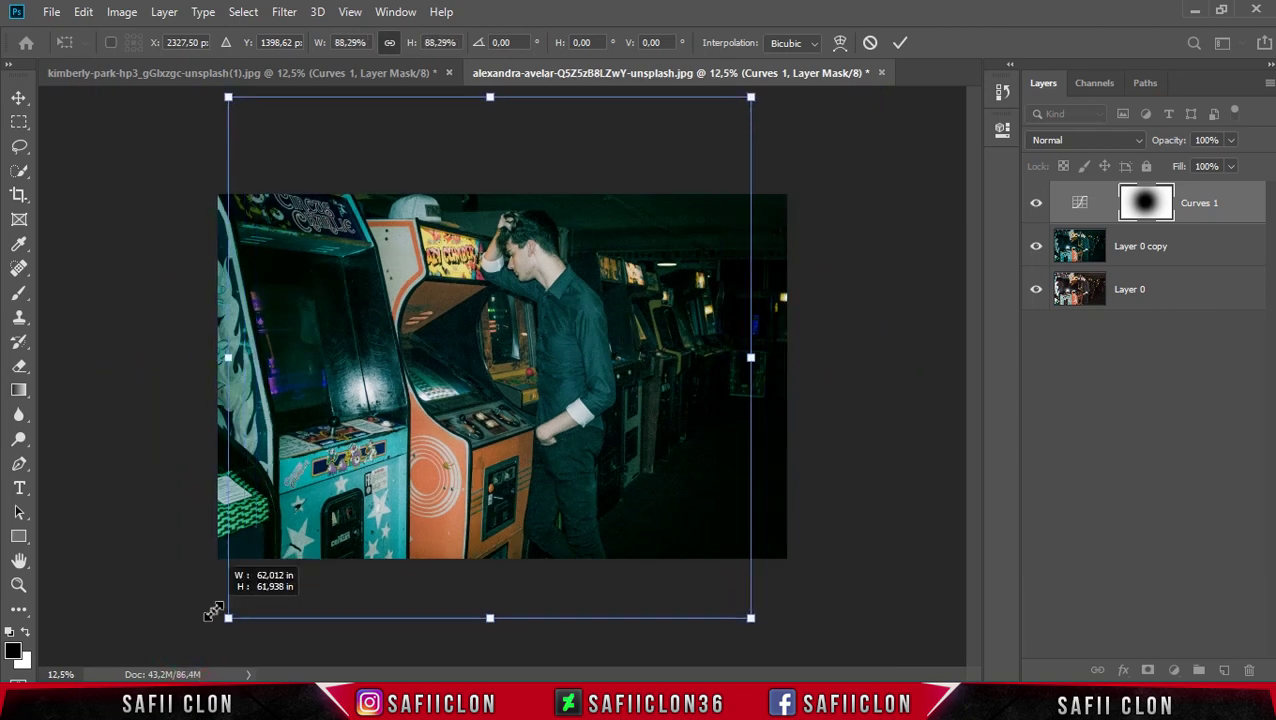
left_click_drag(470, 500, 482, 518)
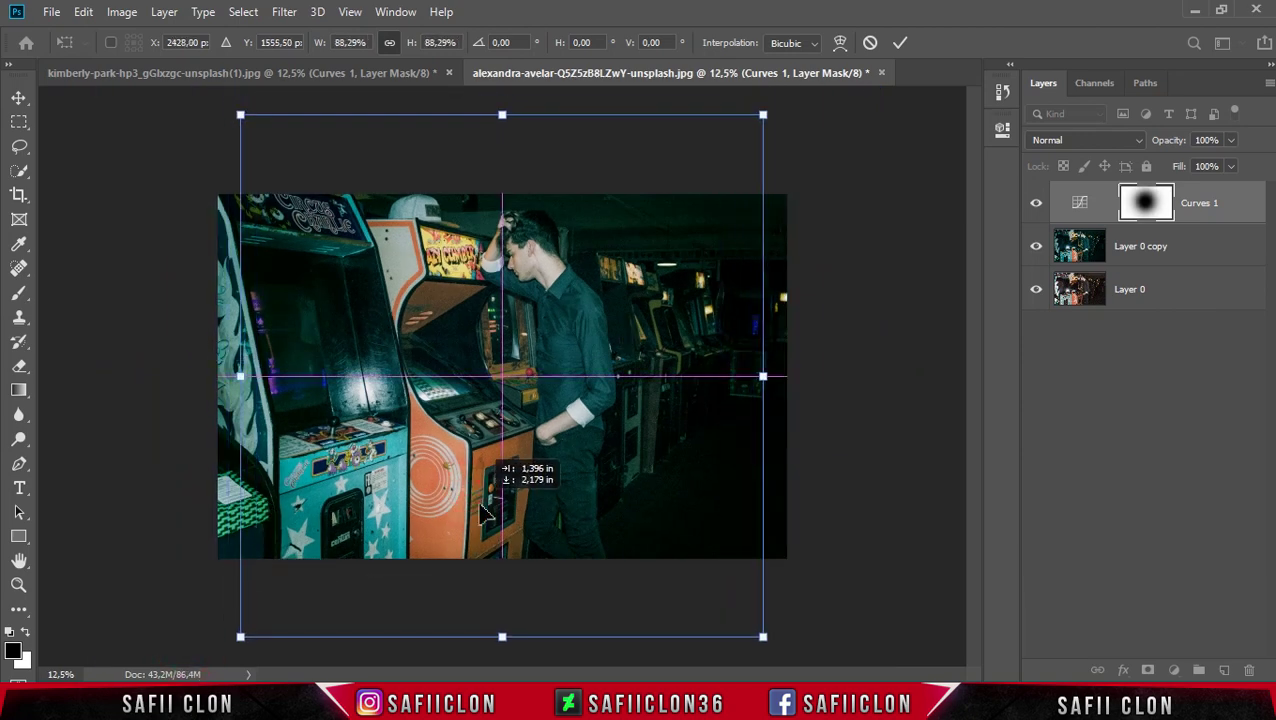
left_click(902, 47)
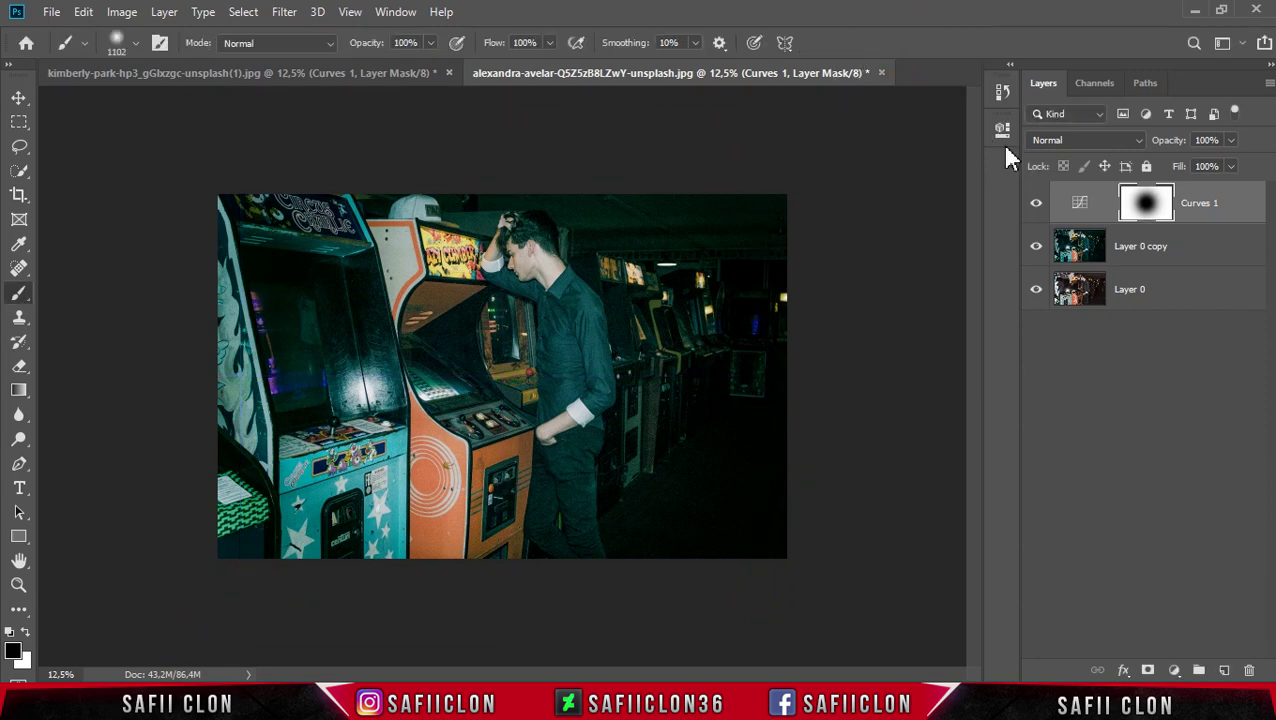
Compare the arcade photo with and without Curves 1, then zoom so the photo fills the view
left_click(1038, 206)
left_click(1038, 206)
left_click(1038, 206)
left_click(1037, 205)
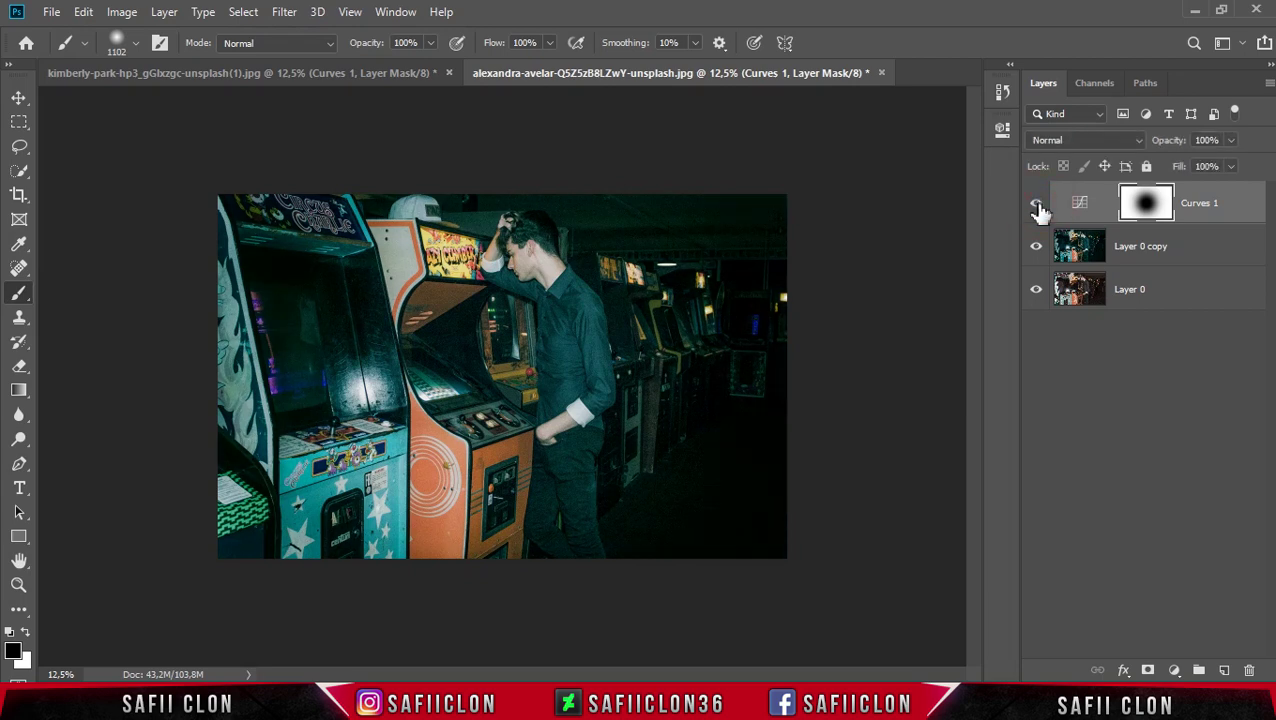
left_click(18, 98)
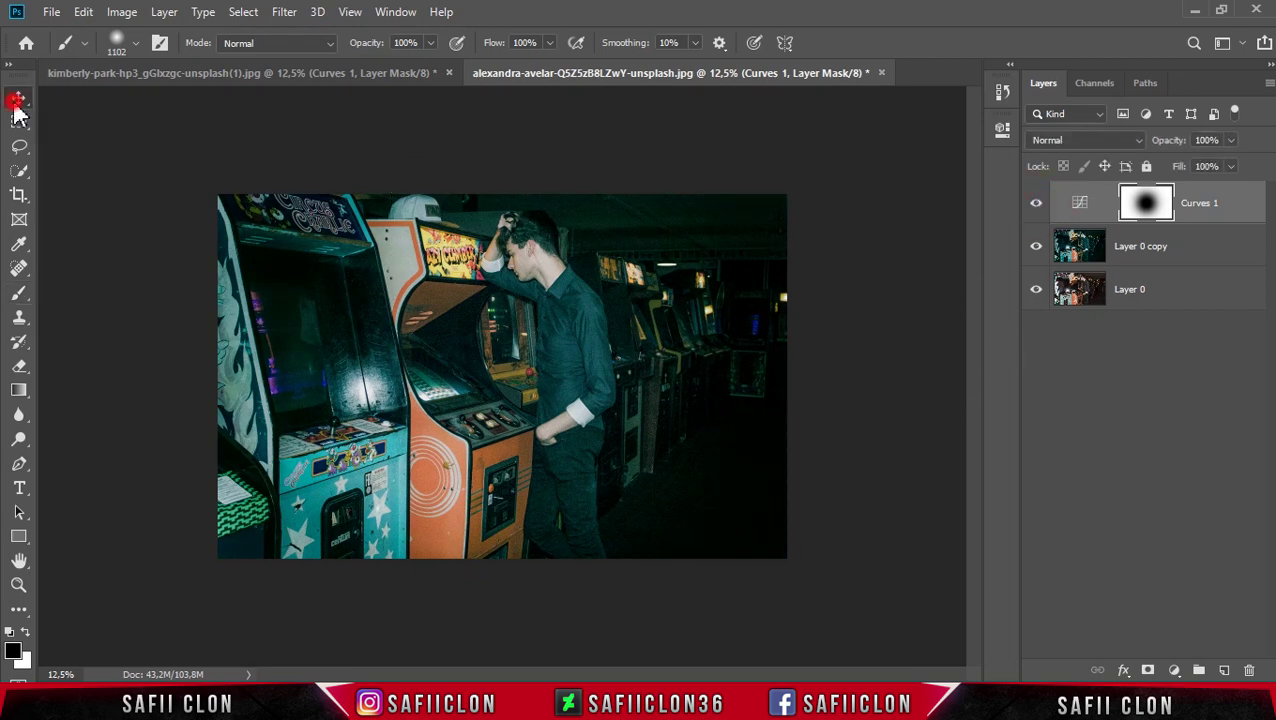
key("ctrl+plus")
key("ctrl+minus")
key("ctrl+plus")
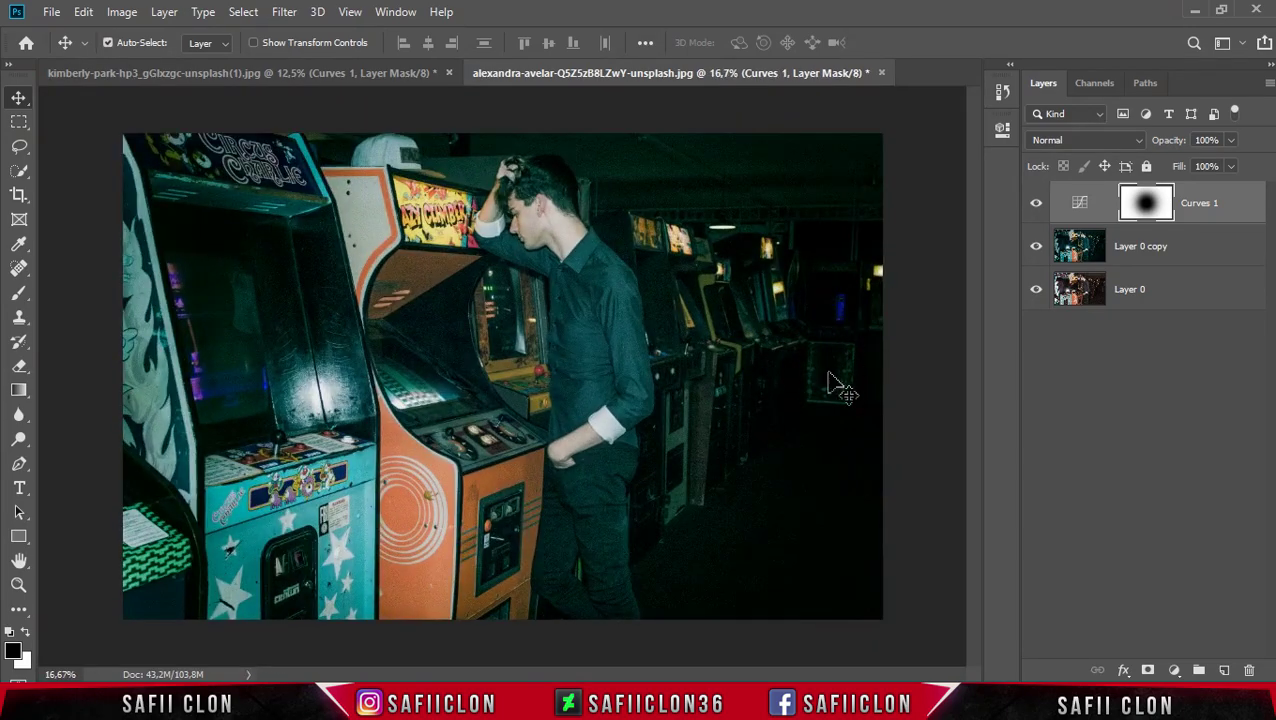